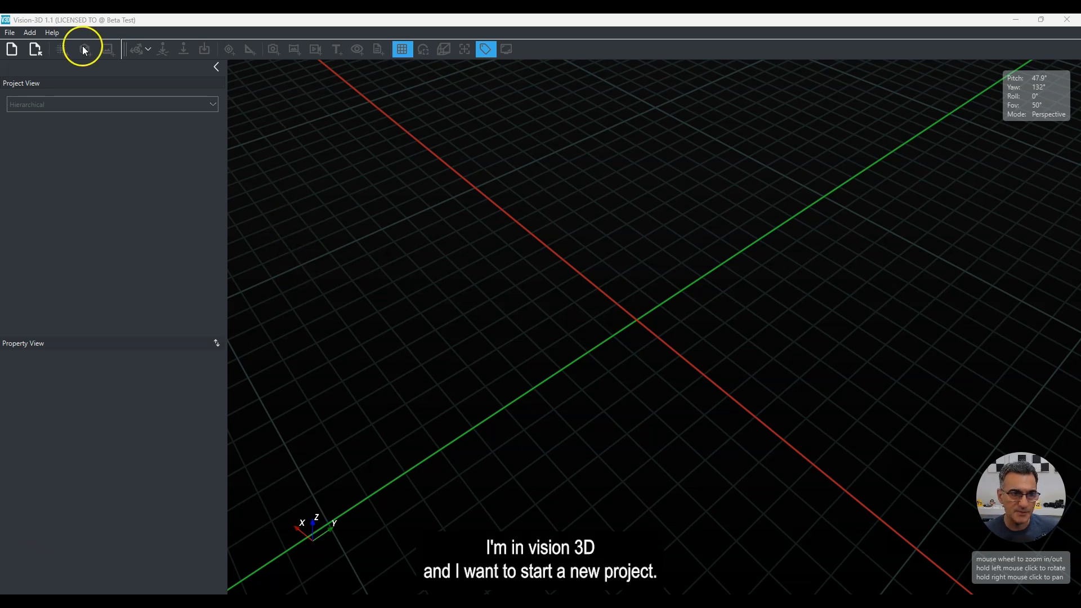
Create a project in meters with a Z-up (left-handed) coordinate system and add the point cloud Larry Autopsy Table.e57 with the same settings.
click(11, 50)
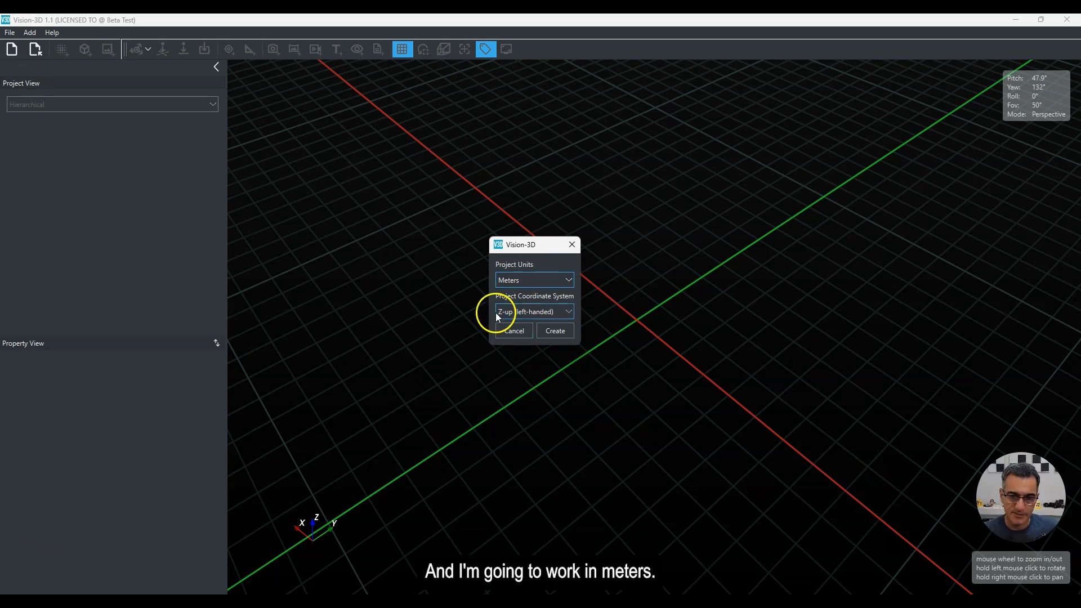
click(551, 330)
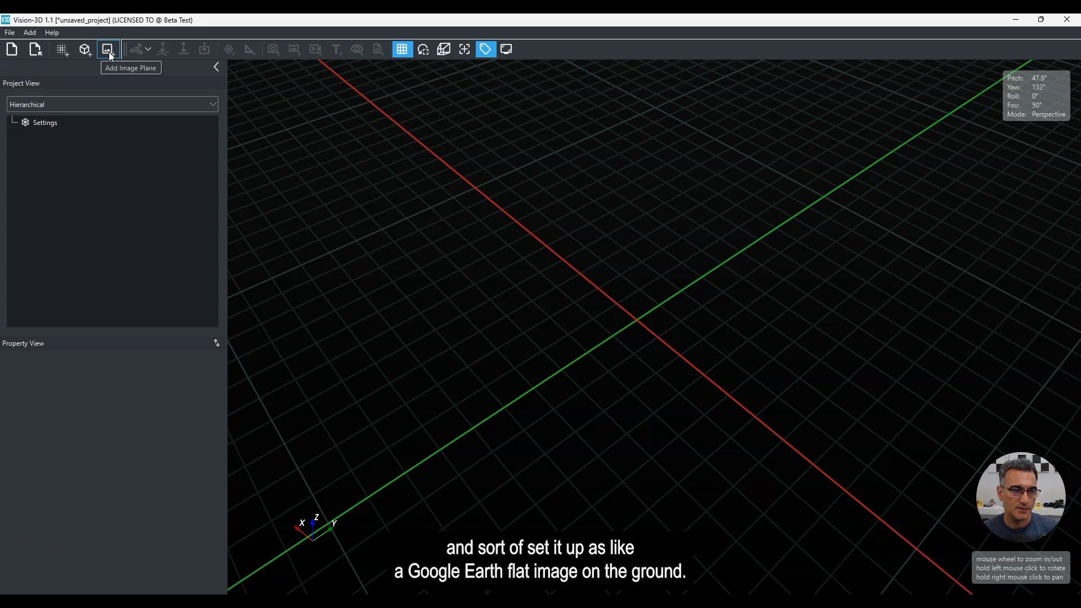
click(62, 50)
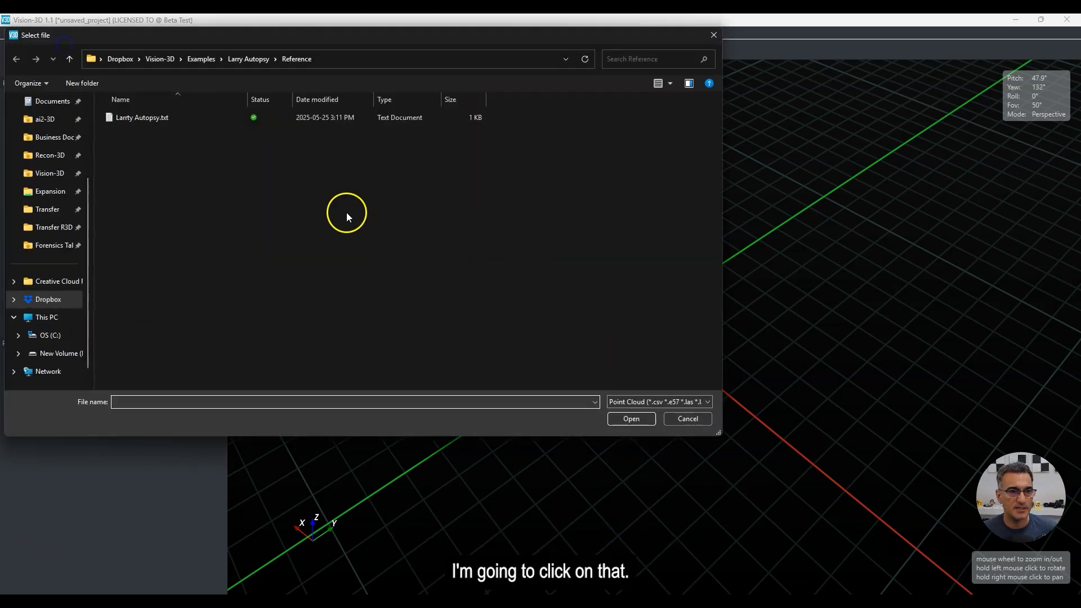
click(242, 60)
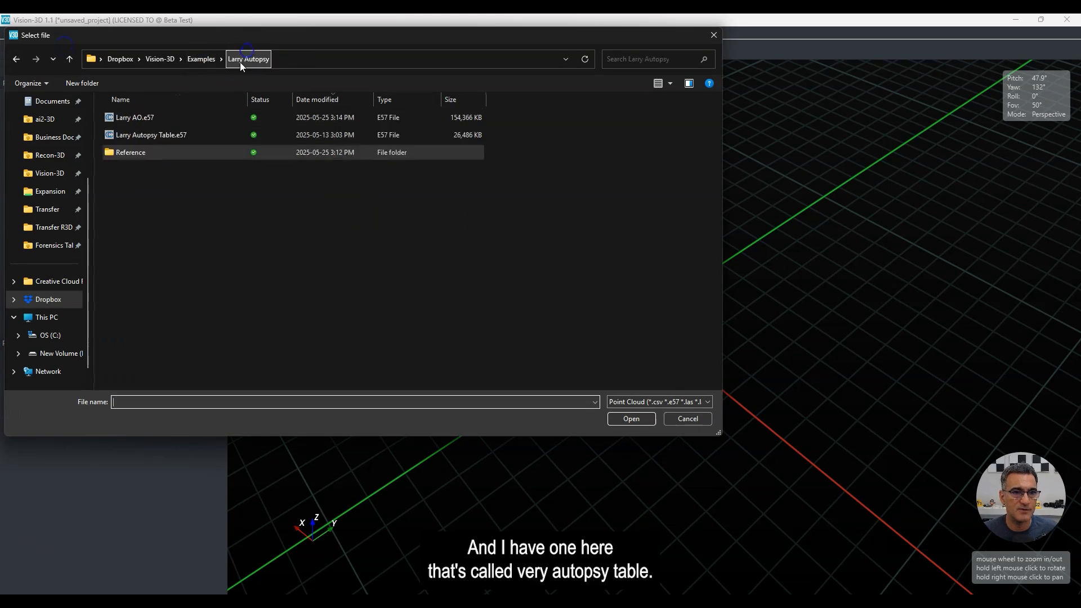
double_click(137, 136)
drag(437, 340, 570, 313)
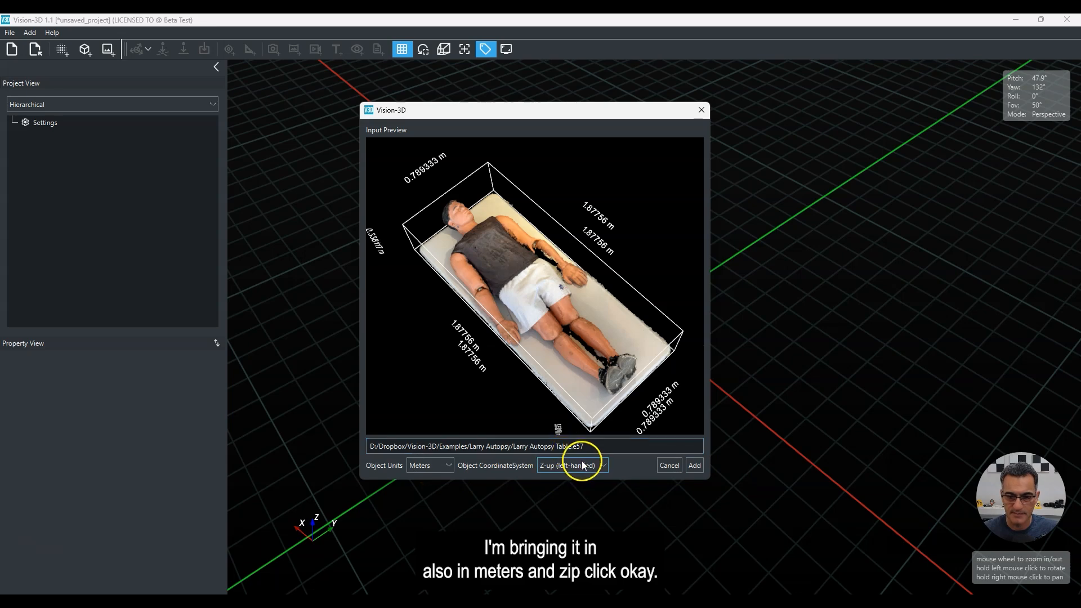
click(698, 463)
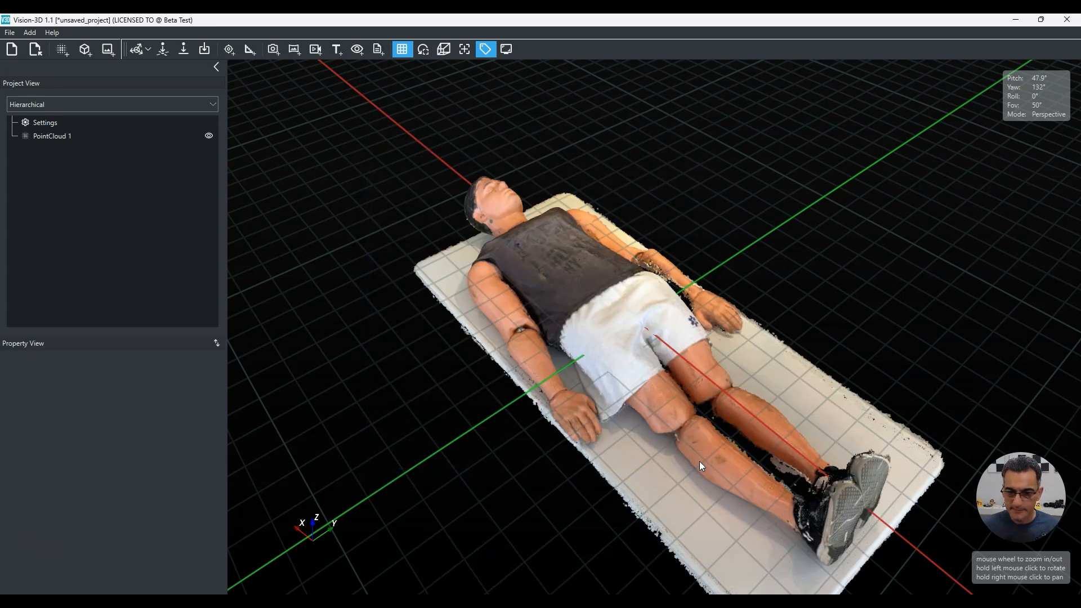
Set the origin of the point cloud at the vertex of the body's head.
drag(509, 353, 531, 421)
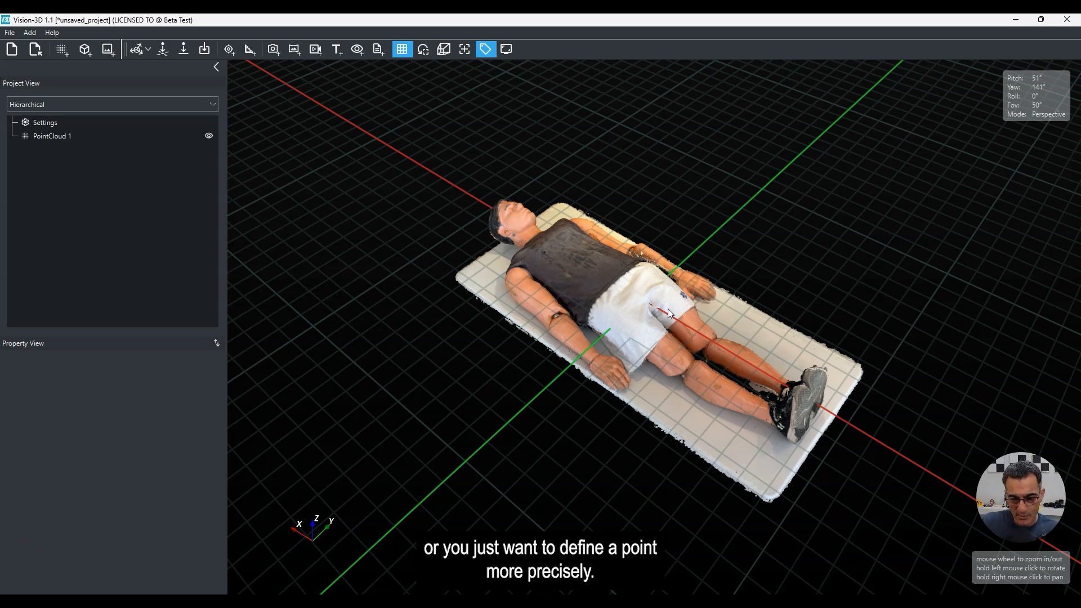
drag(762, 360, 608, 389)
right_drag(601, 376, 650, 326)
scroll(648, 343, up, 3)
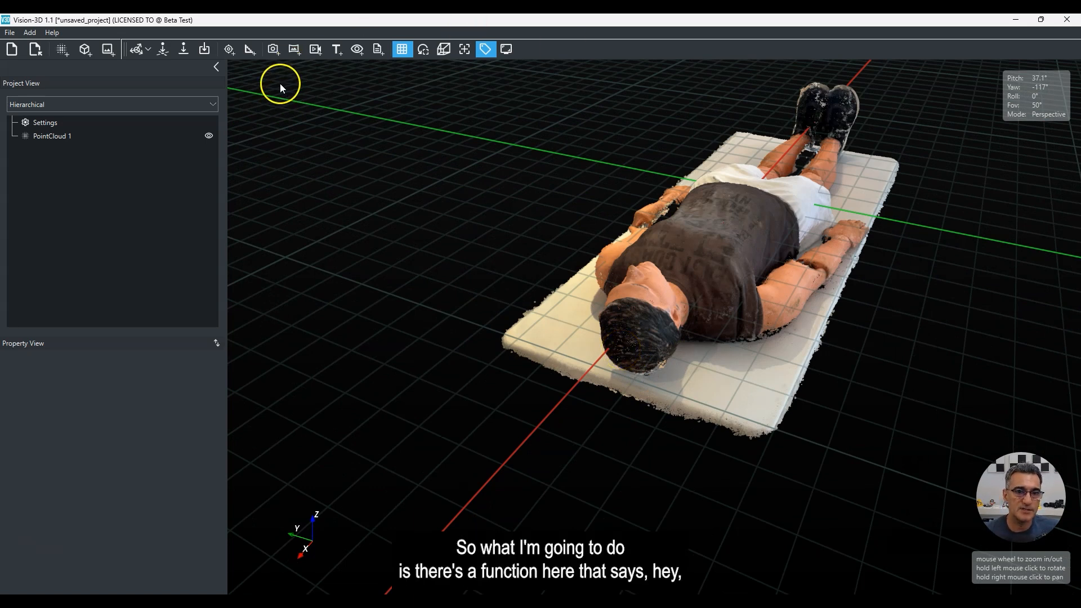
click(162, 50)
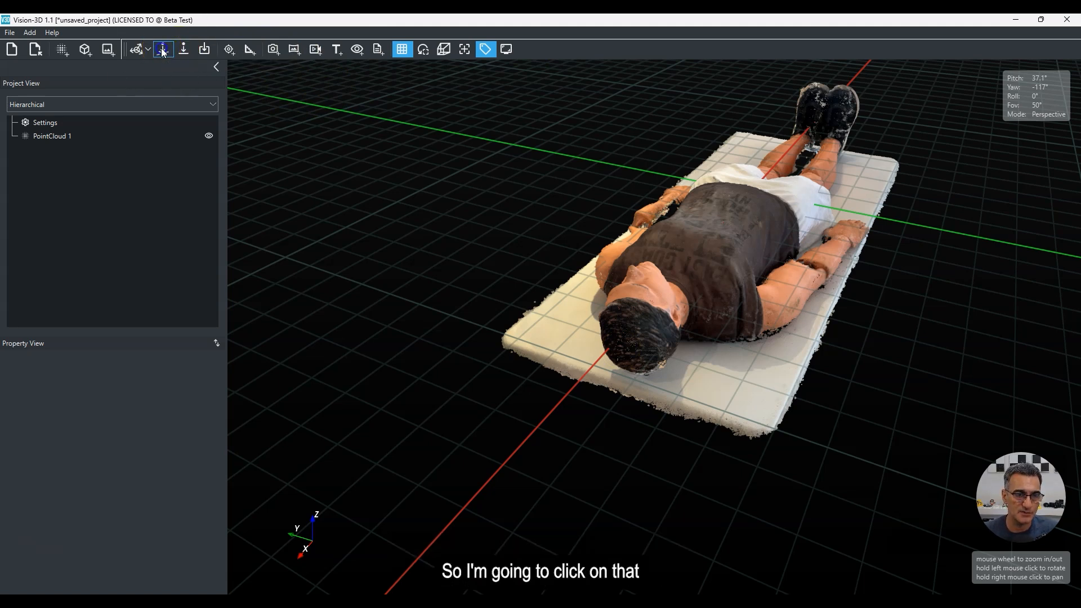
click(622, 350)
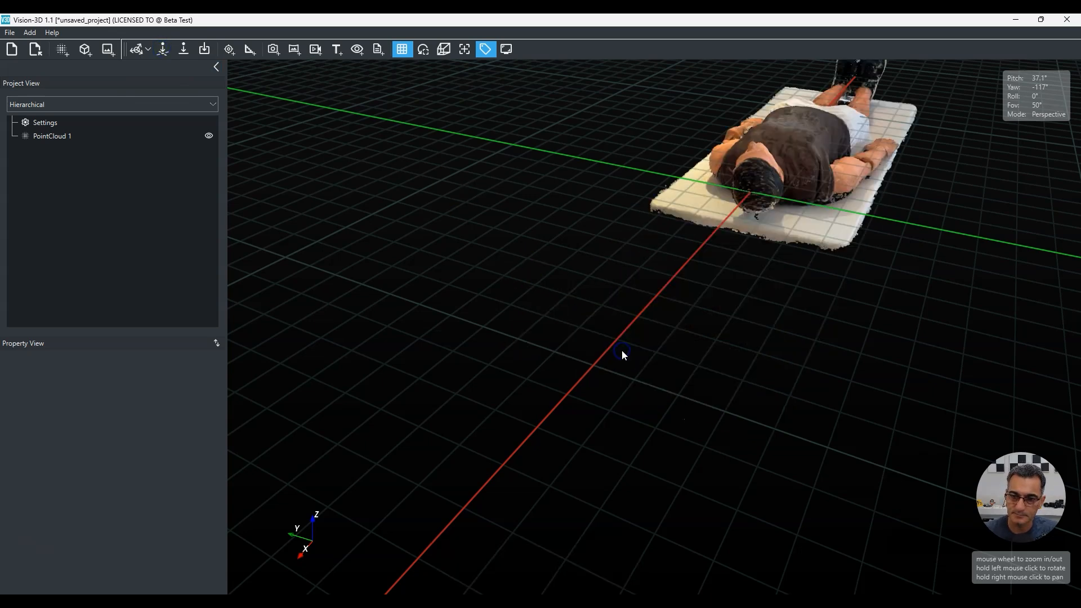
Examine how the head vertex, the body's midline and the table line up with the grid axes.
right_drag(810, 269, 677, 342)
drag(677, 342, 532, 366)
scroll(542, 305, up, 3)
right_drag(542, 305, 668, 326)
drag(668, 325, 678, 324)
click(624, 290)
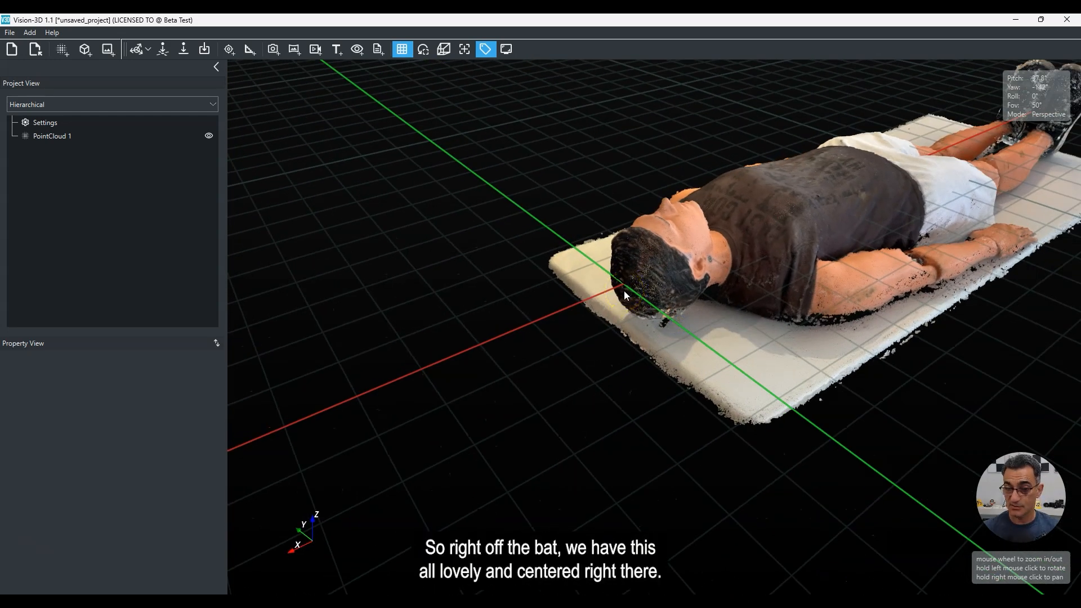
drag(616, 298, 650, 396)
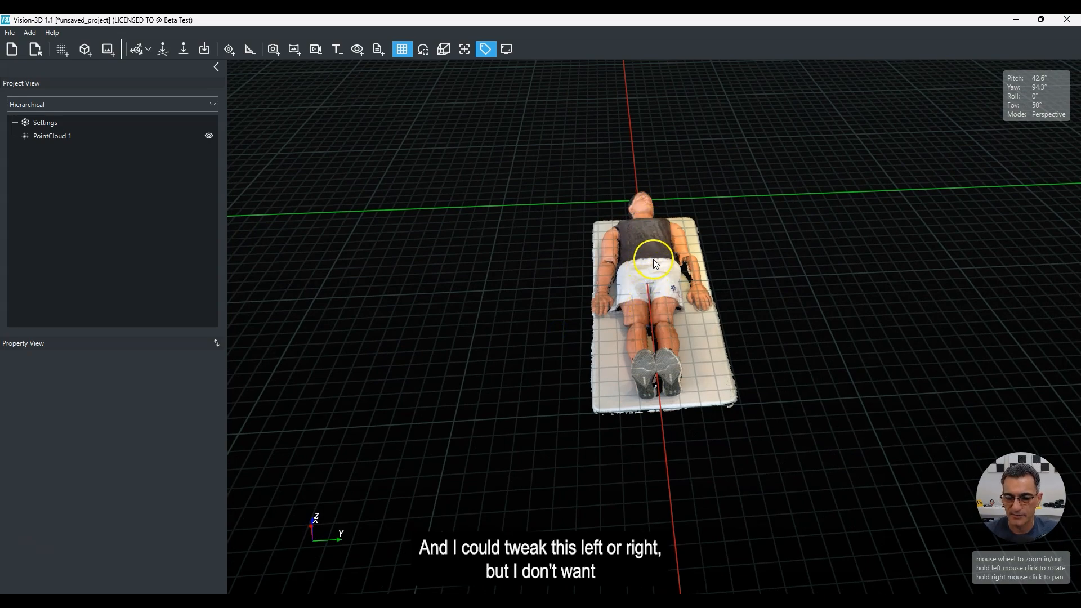
drag(497, 339, 715, 307)
scroll(518, 352, up, 6)
right_drag(509, 362, 582, 361)
scroll(582, 355, down, 5)
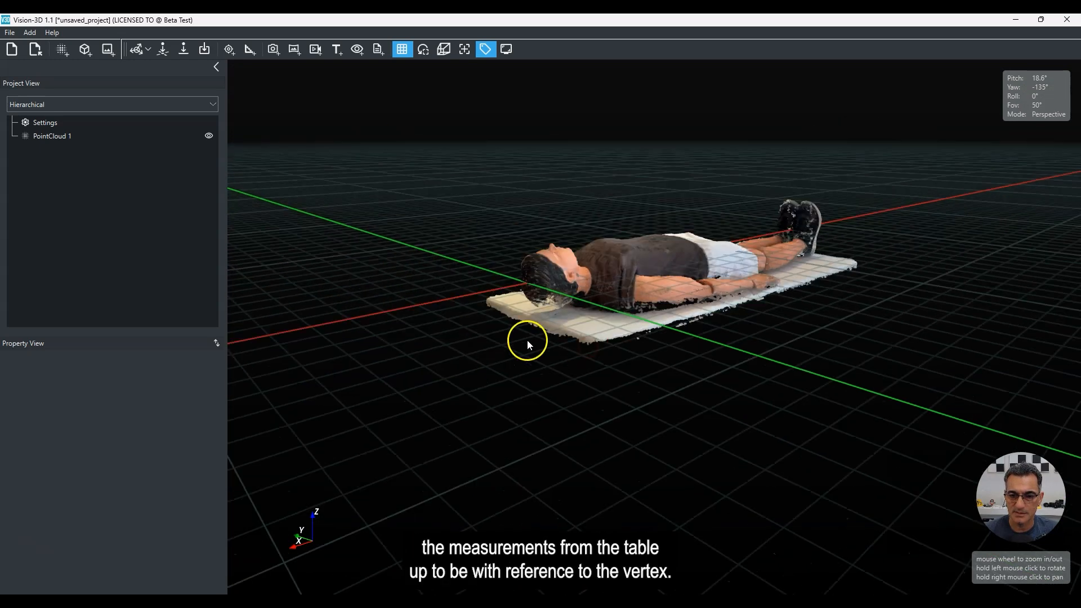
drag(551, 346, 521, 356)
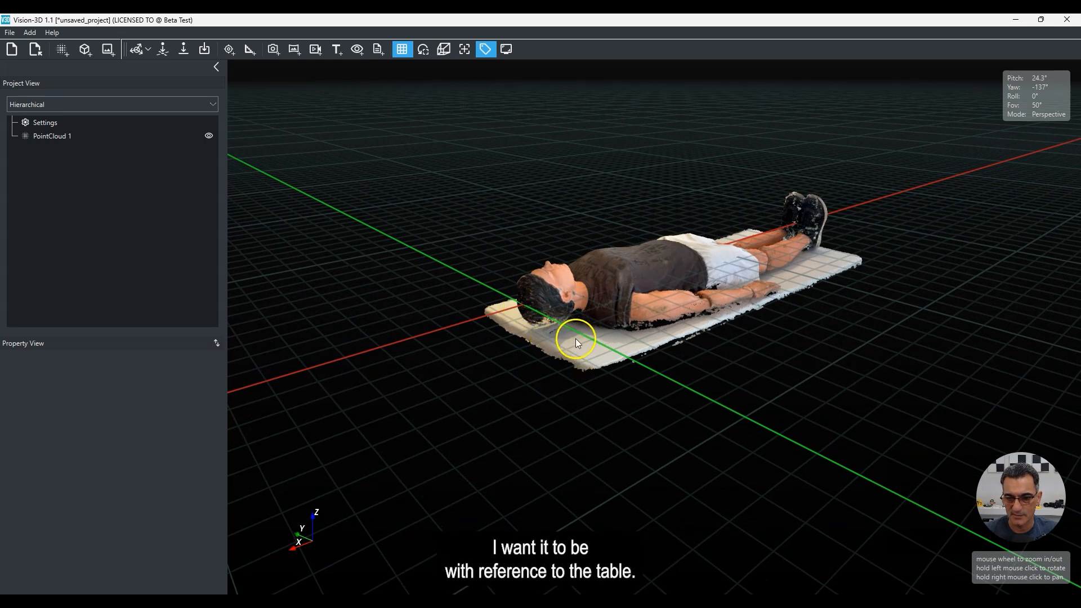
Set the ground level of the point cloud to the table surface beside the head.
click(183, 50)
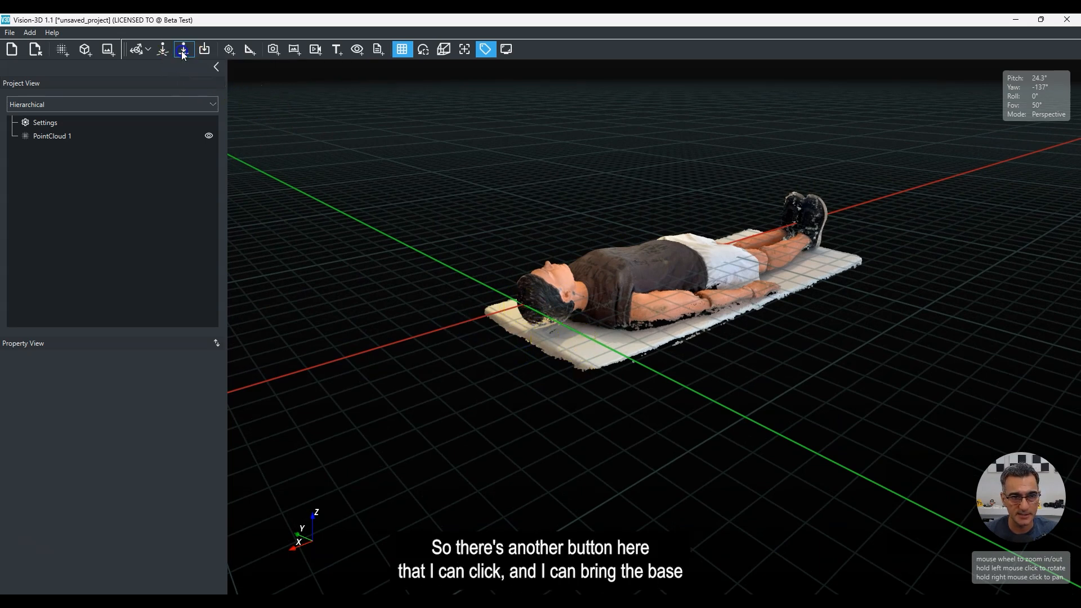
click(589, 346)
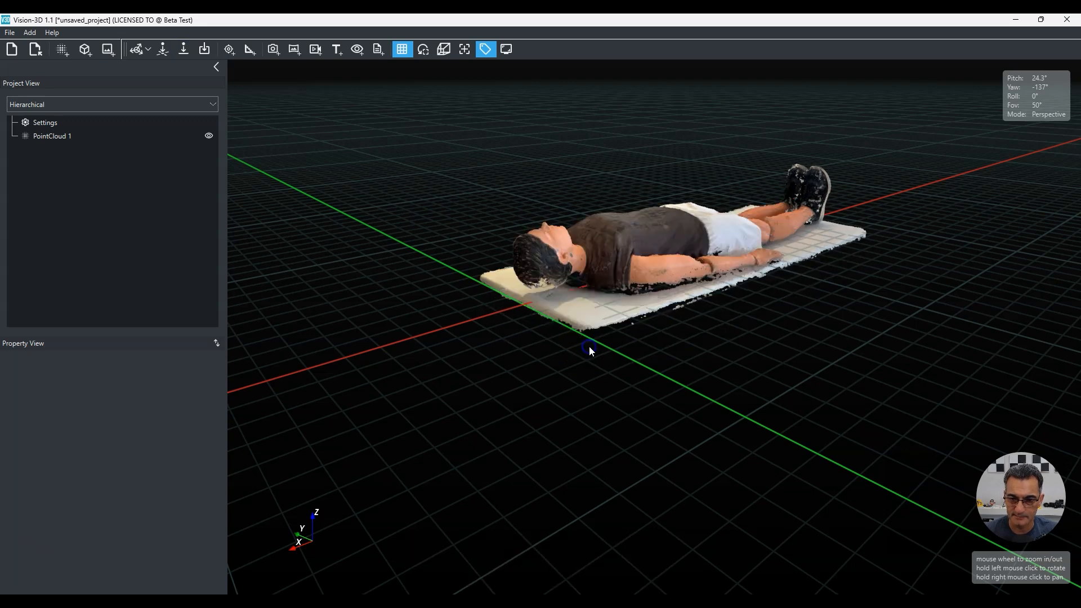
mouse_move(602, 340)
mouse_down()
mouse_move(656, 328)
mouse_move(622, 352)
mouse_move(603, 344)
mouse_up()
scroll(602, 340, up, 3)
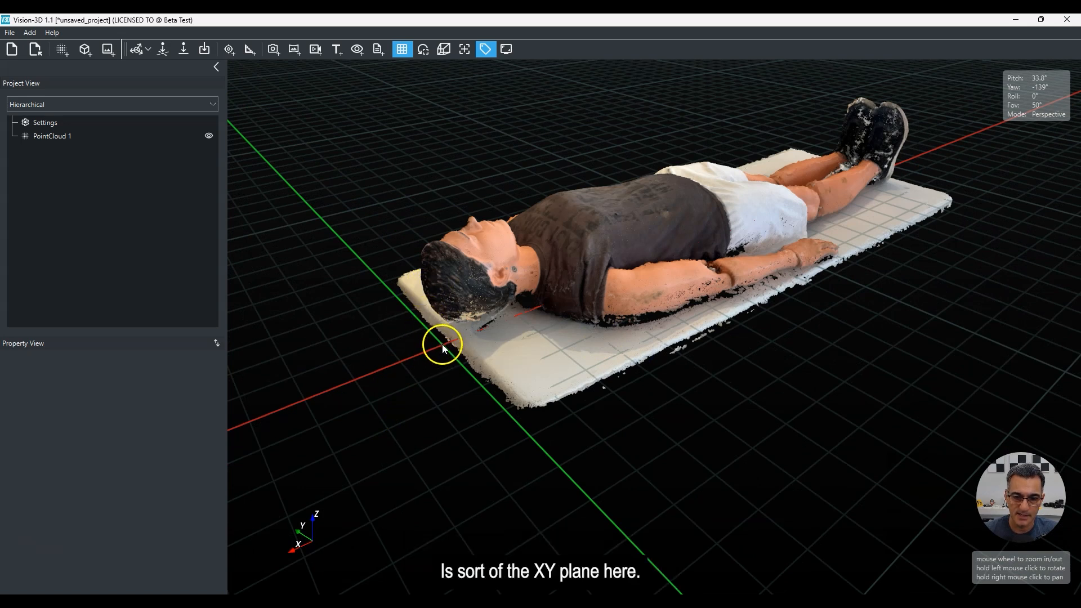
mouse_move(440, 343)
mouse_down()
mouse_move(661, 366)
mouse_move(536, 340)
mouse_move(437, 361)
mouse_up()
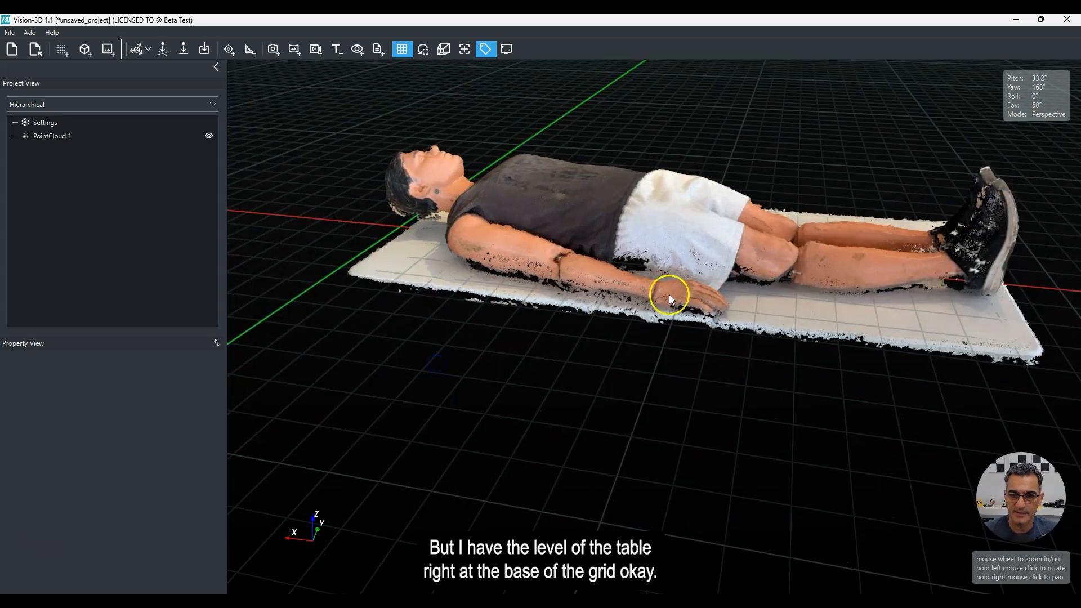
Add a point tag on the bullet hole in the right side of the chest.
drag(755, 309, 621, 353)
drag(550, 392, 524, 370)
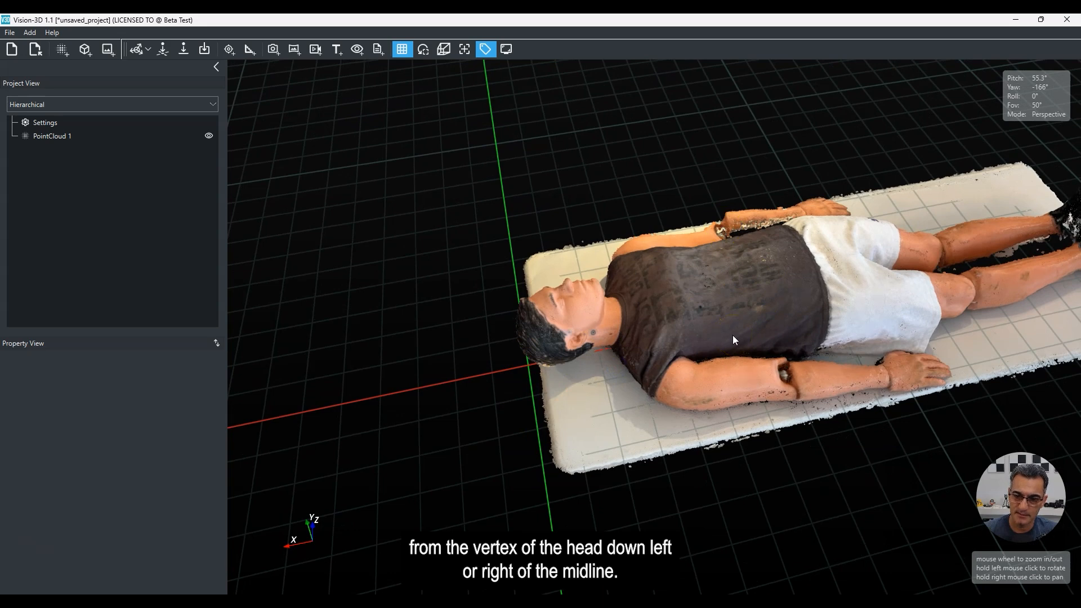
drag(718, 325, 618, 365)
scroll(619, 355, up, 5)
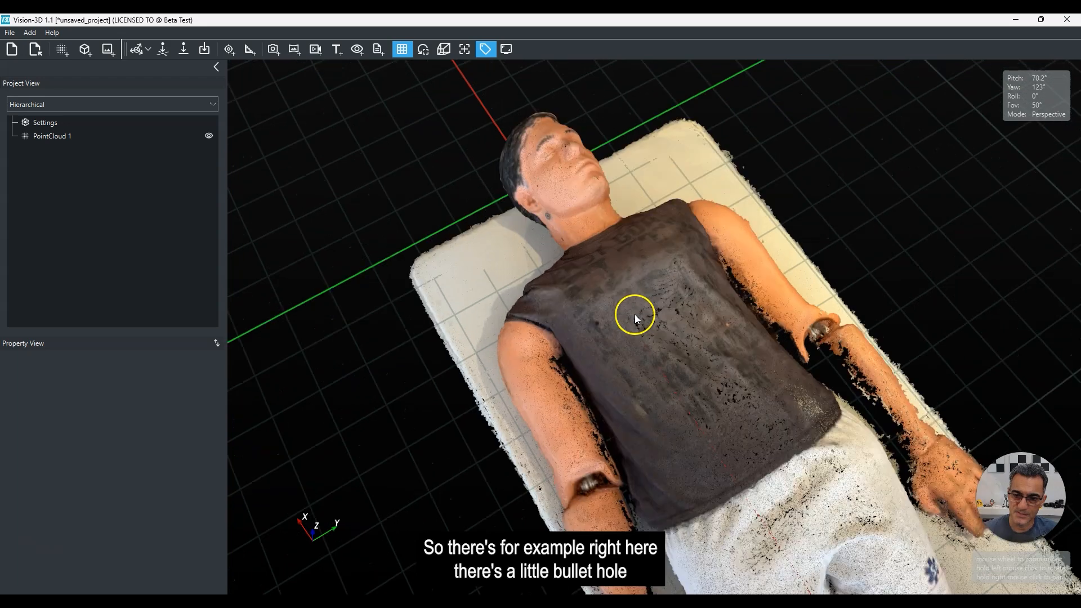
click(599, 323)
click(599, 323)
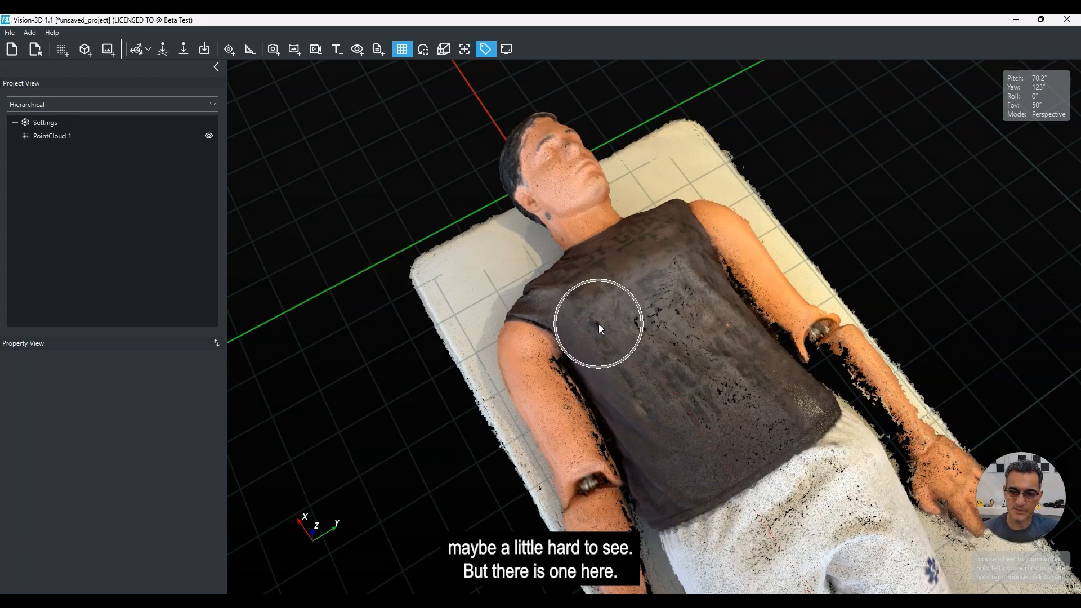
click(228, 50)
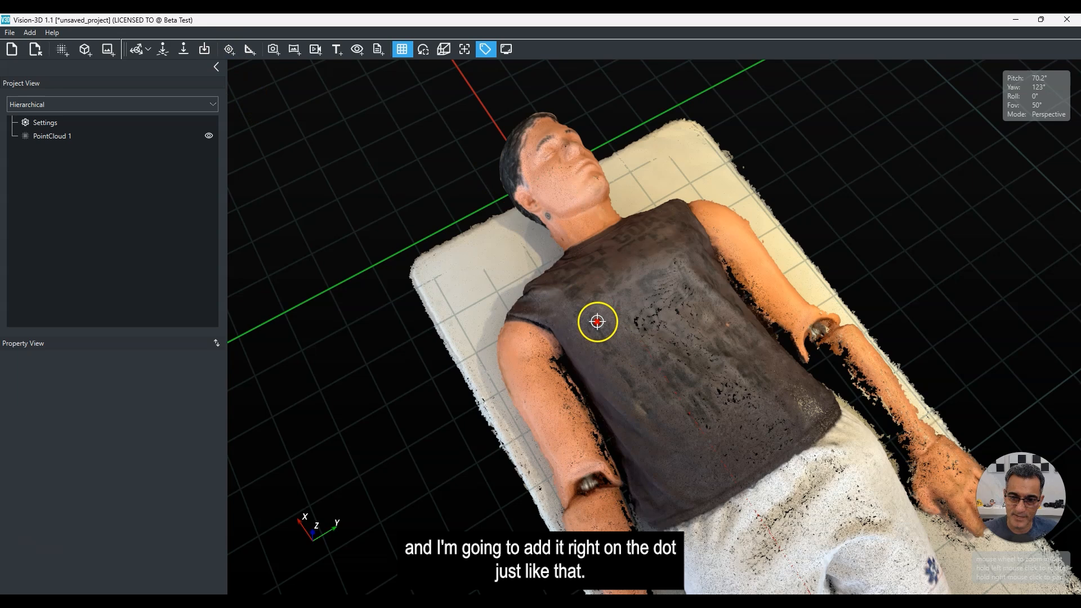
click(597, 322)
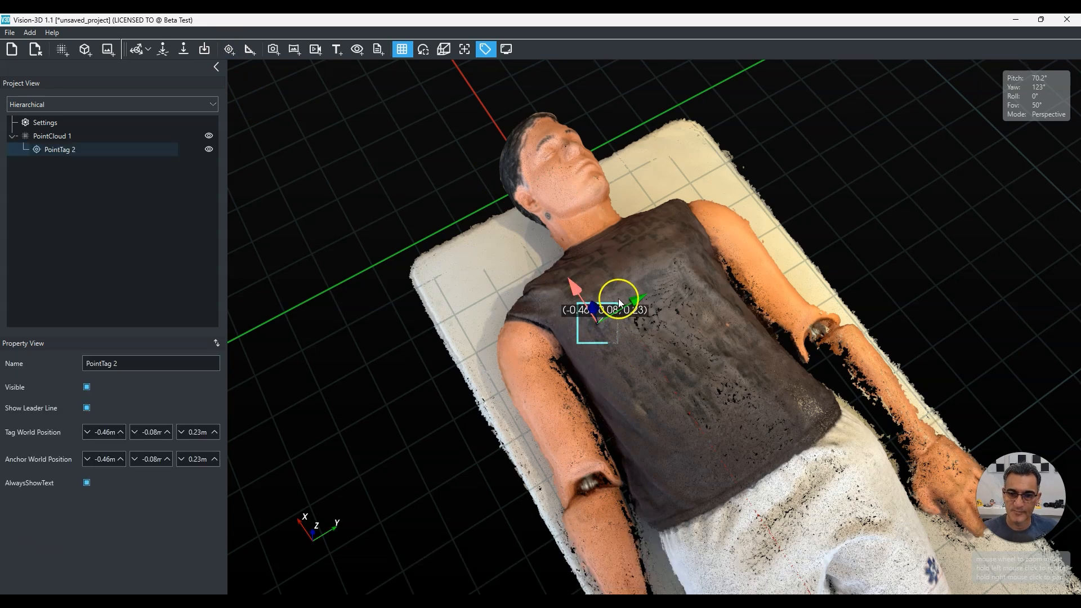
Examine the chest tag's coordinates relative to the head vertex, the midline and the table level.
drag(379, 385, 432, 337)
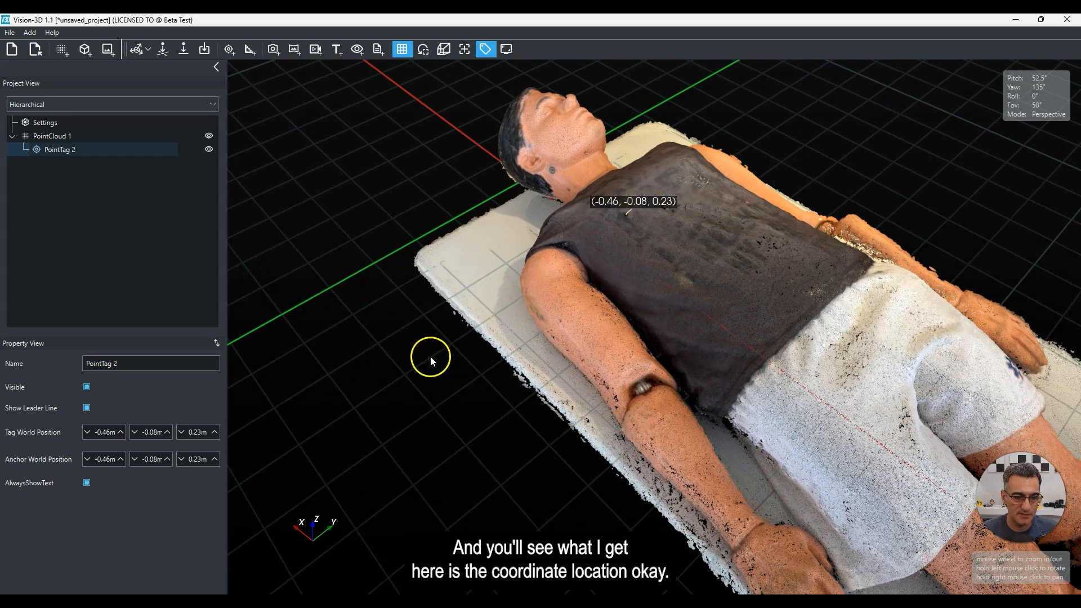
drag(462, 336, 546, 371)
drag(555, 283, 514, 363)
drag(656, 354, 582, 332)
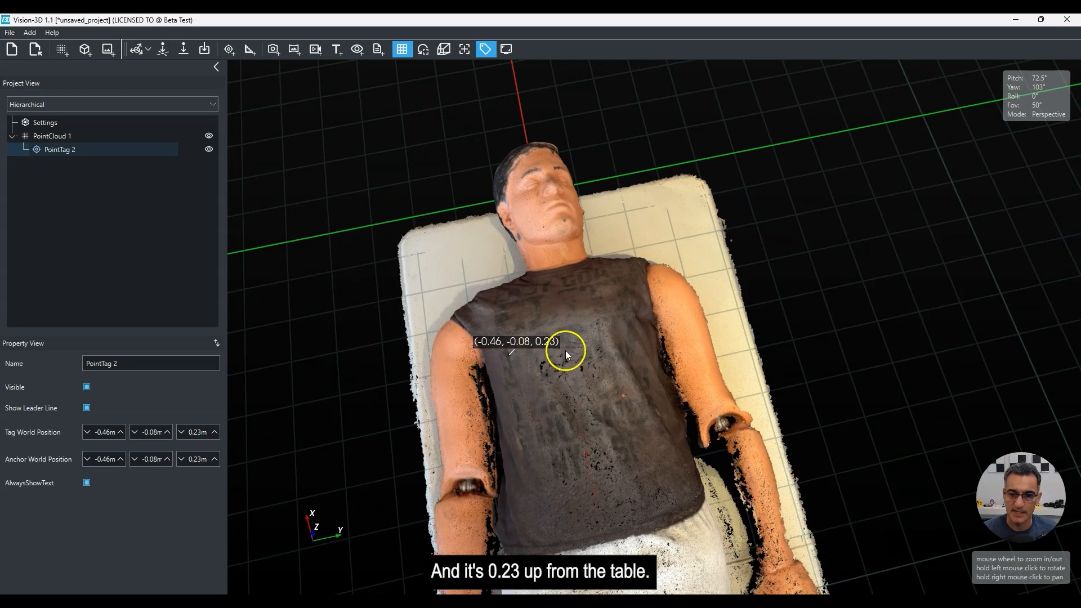
drag(567, 349, 882, 299)
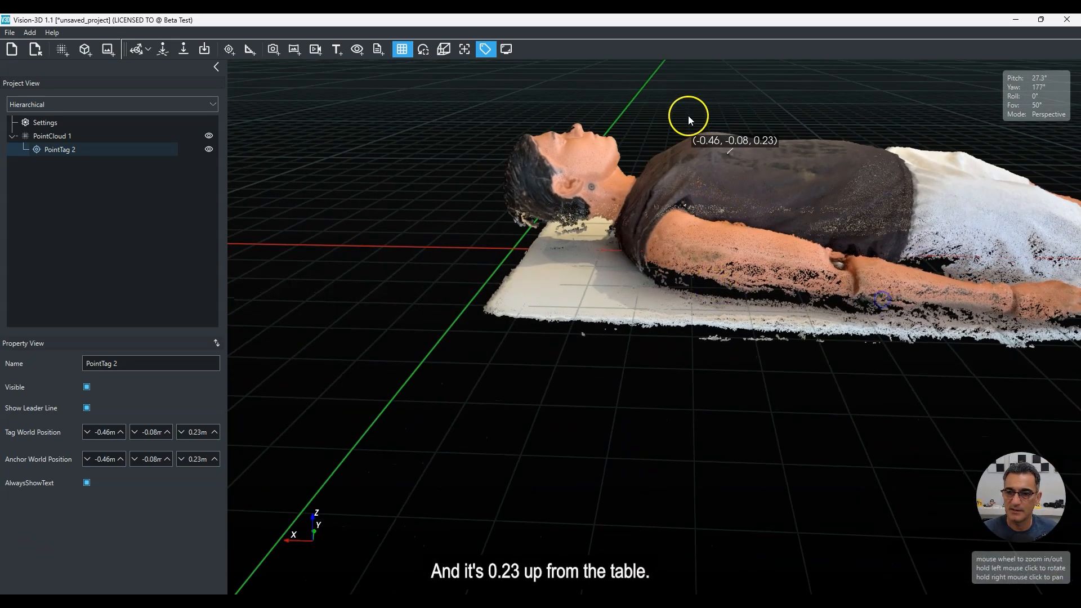
drag(817, 255, 510, 334)
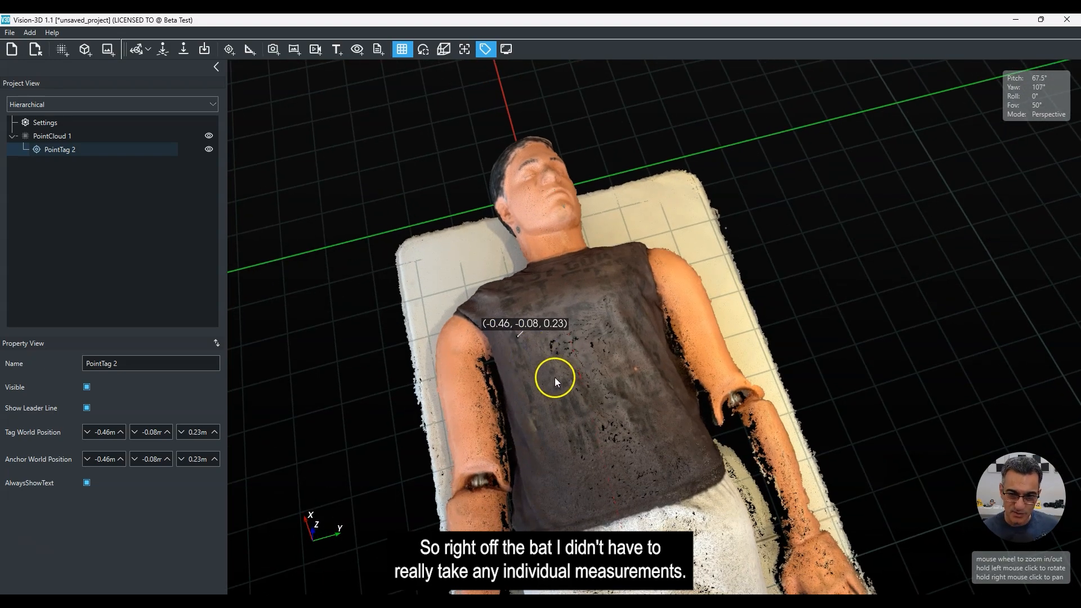
drag(398, 354, 614, 339)
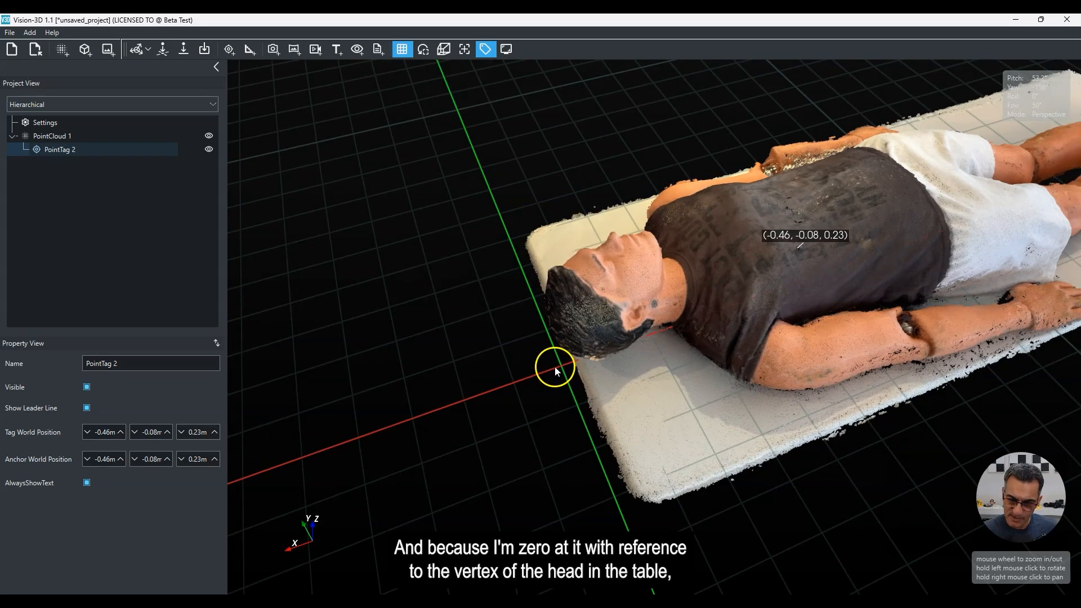
drag(803, 349, 686, 411)
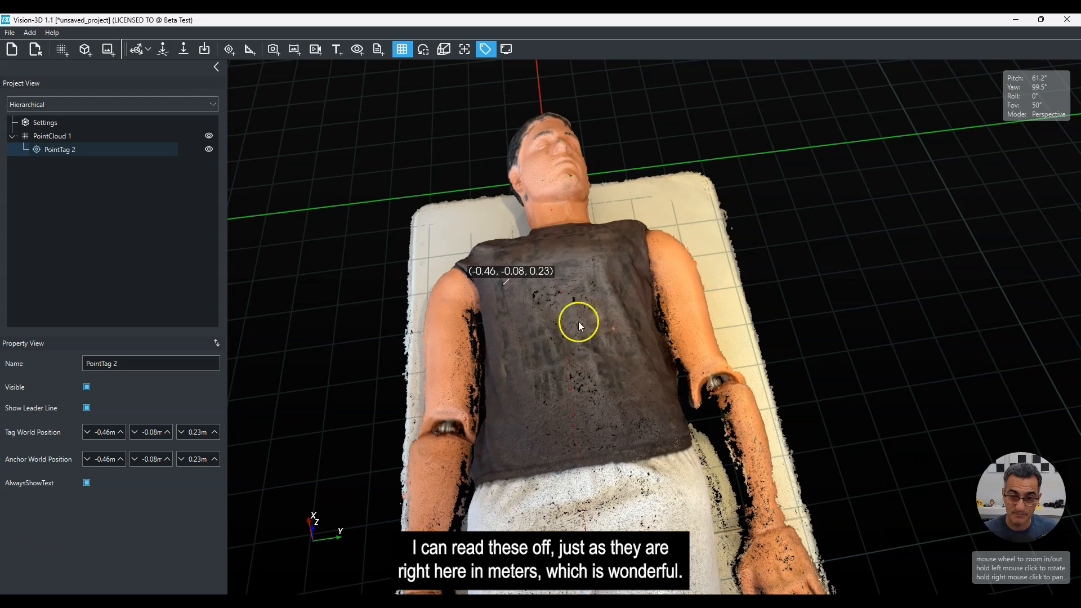
Add a second point tag on the back of the right hand and check its coordinates against the axes and the table.
scroll(485, 375, down, 6)
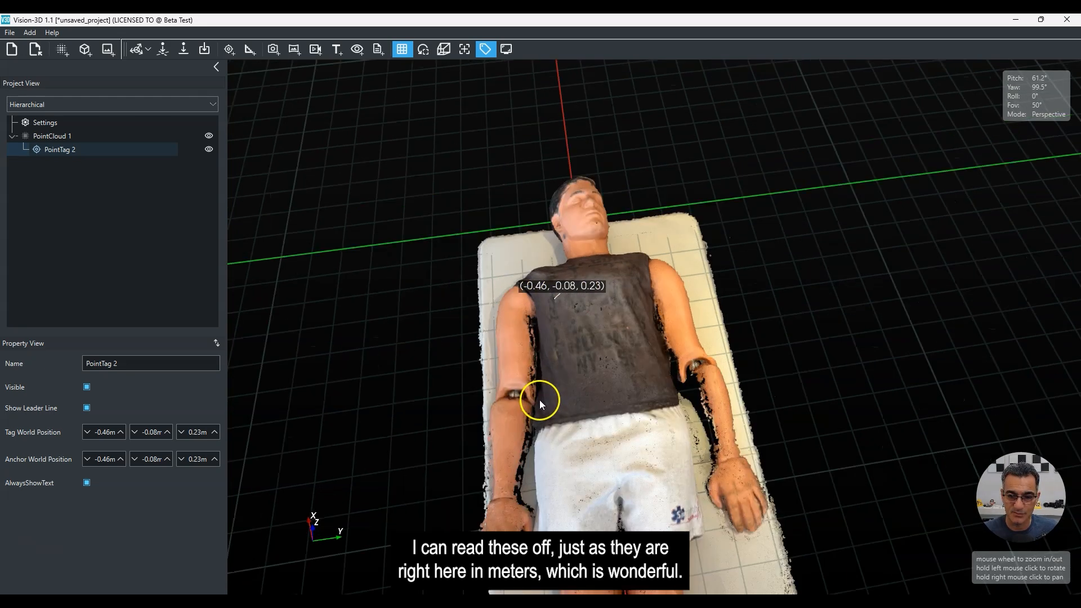
drag(593, 416, 586, 417)
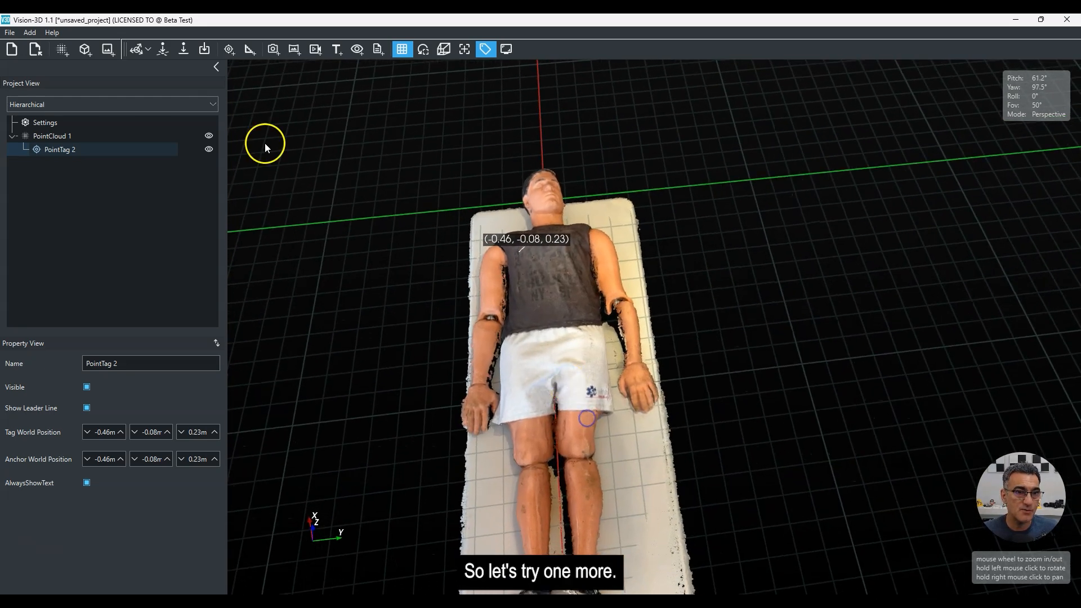
click(227, 53)
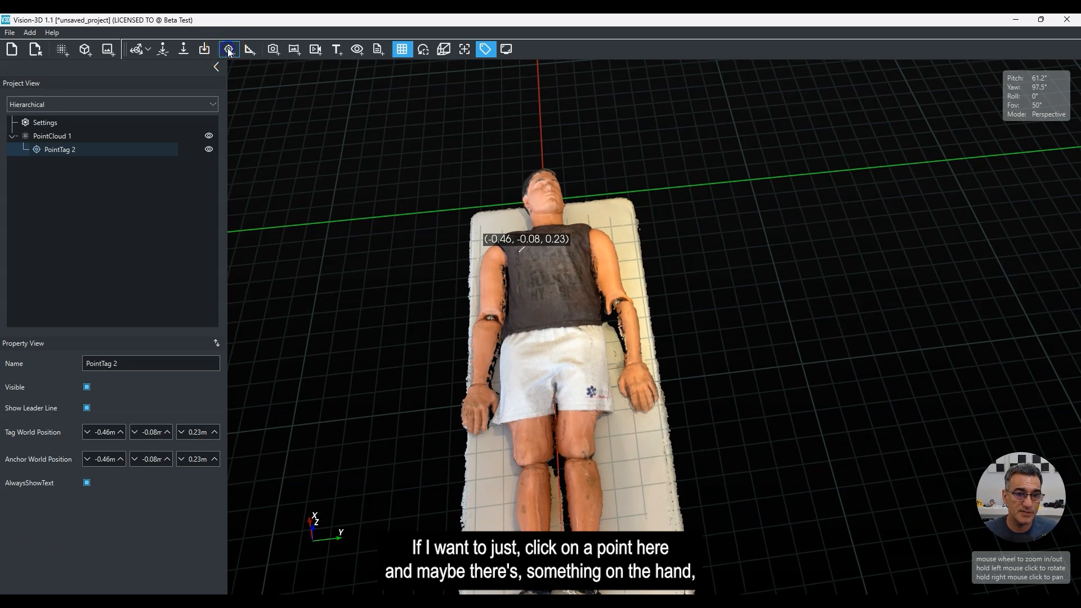
scroll(410, 337, up, 3)
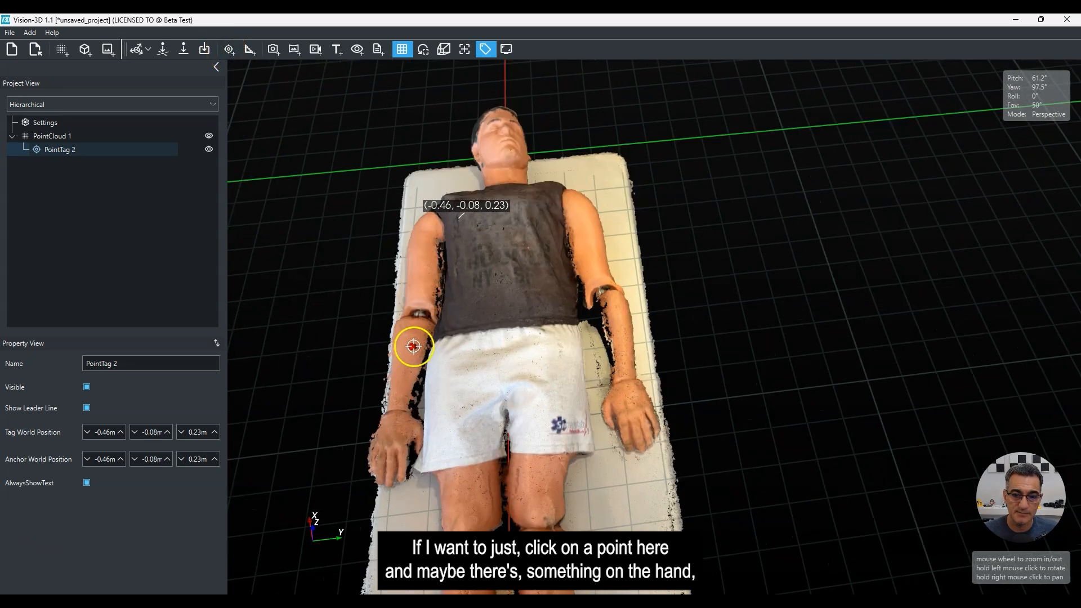
click(389, 430)
drag(344, 519, 516, 502)
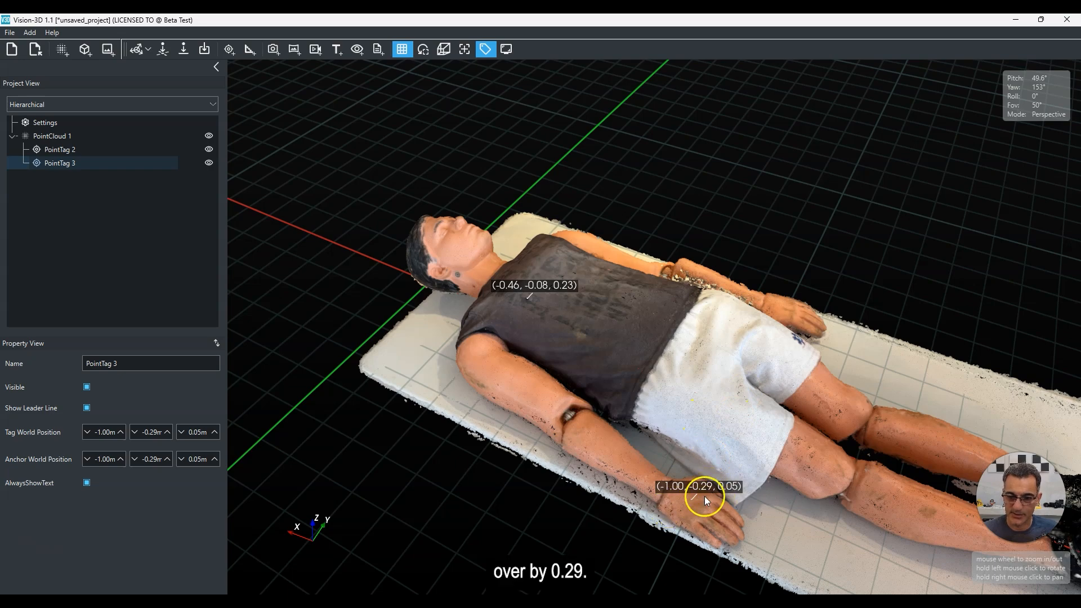
drag(704, 496, 677, 387)
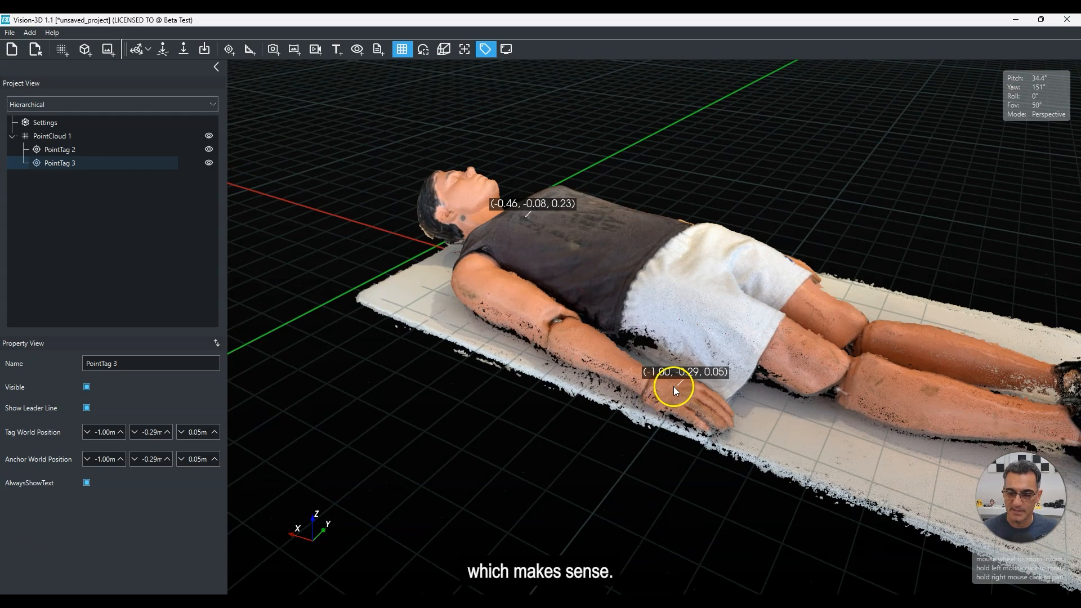
Add a distance measurement along the full body from the vertex of the head to the feet.
scroll(656, 438, down, 3)
right_drag(489, 372, 415, 486)
drag(414, 486, 537, 512)
right_drag(558, 518, 513, 368)
drag(513, 369, 522, 401)
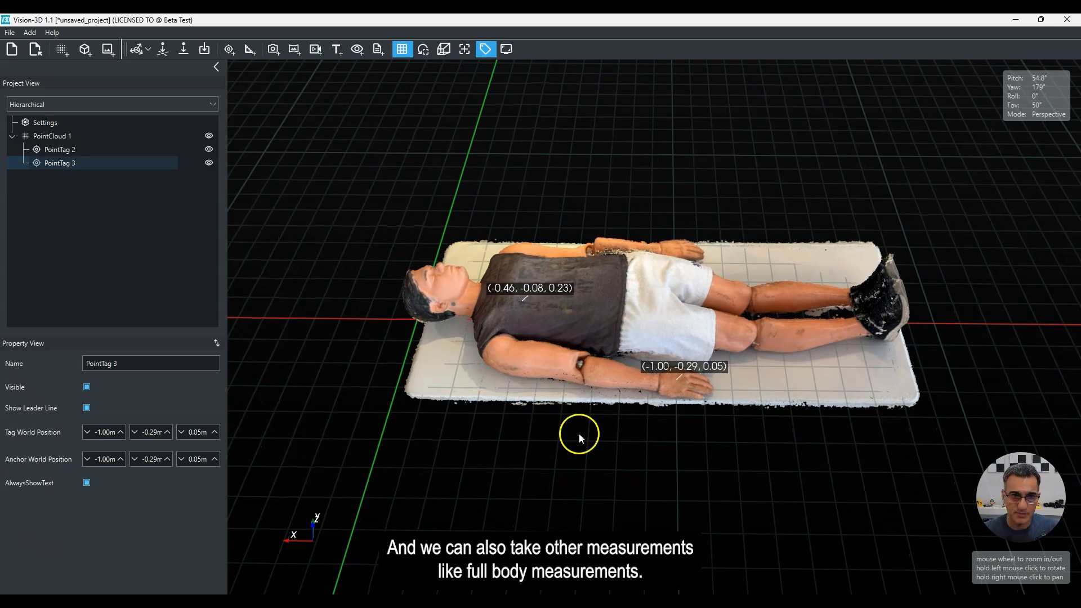
drag(463, 105, 715, 165)
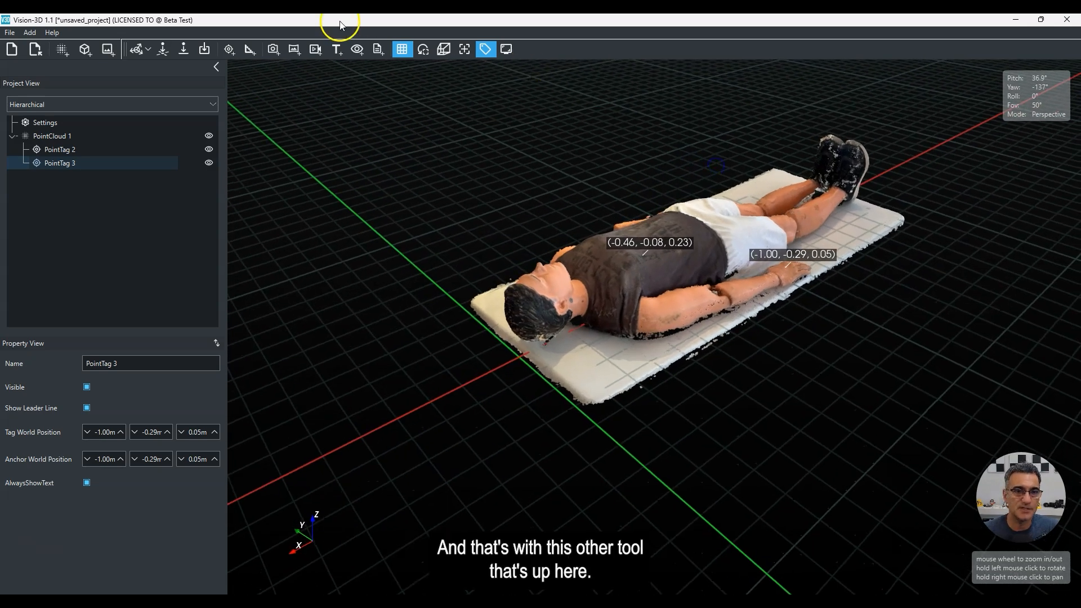
click(250, 50)
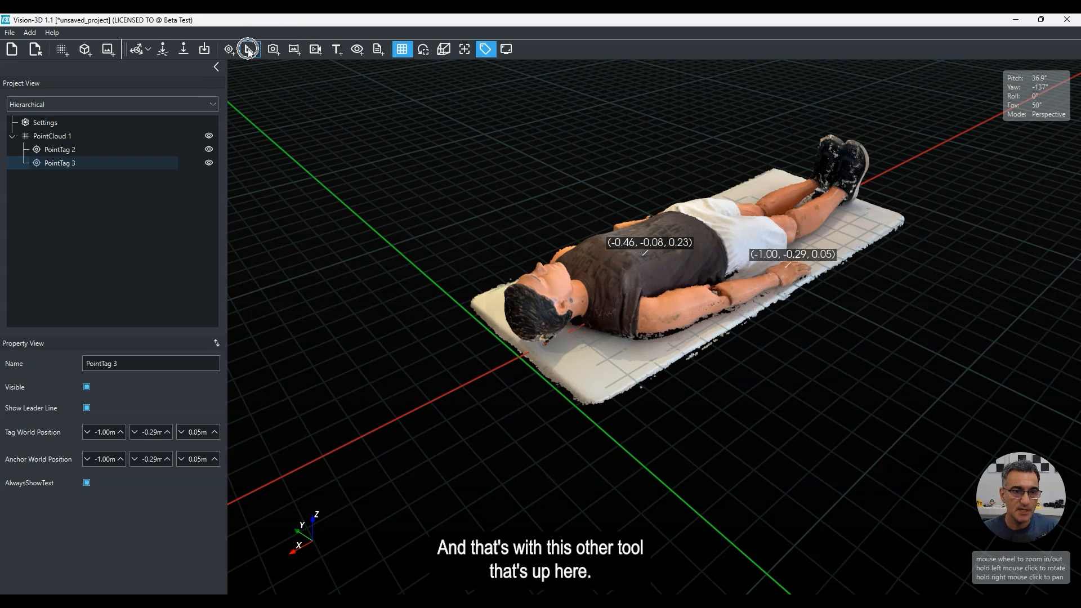
click(511, 309)
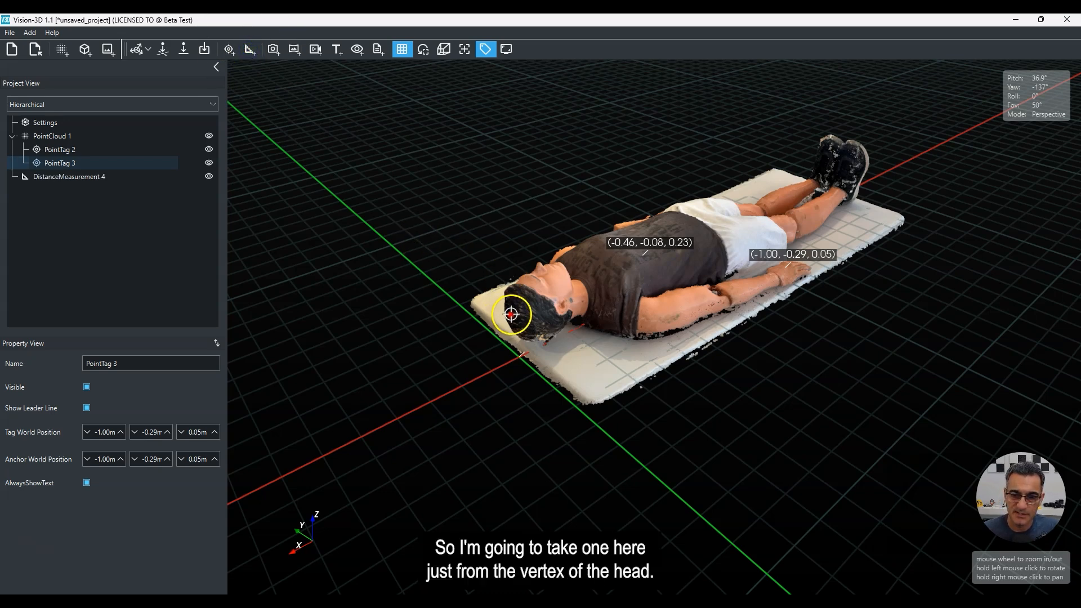
click(828, 145)
click(843, 163)
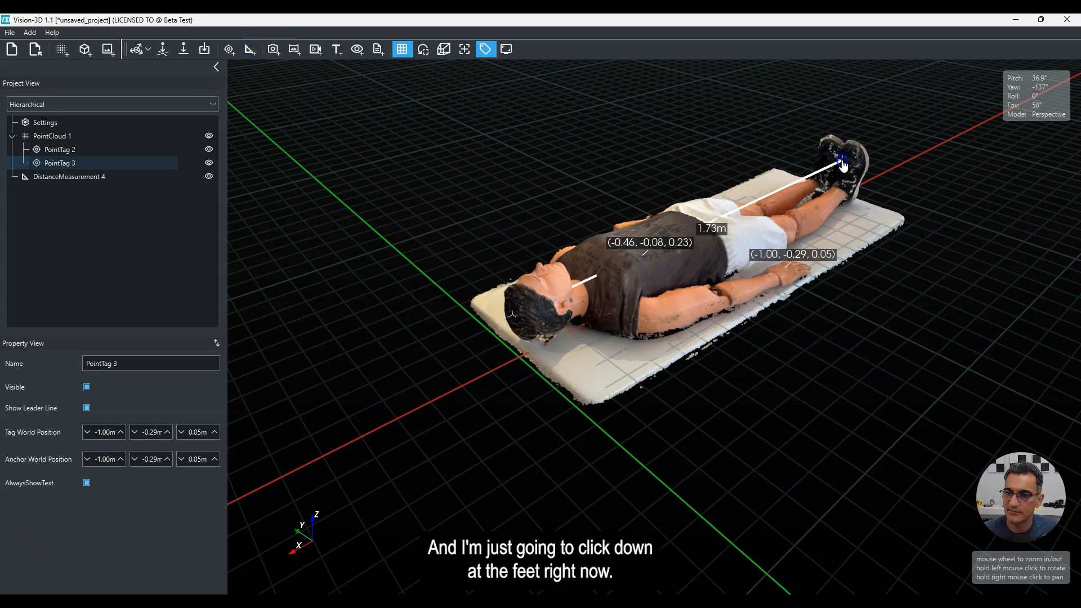
Move the foot end of the body length measurement to the base of the feet, between the shoe soles.
drag(891, 258, 623, 300)
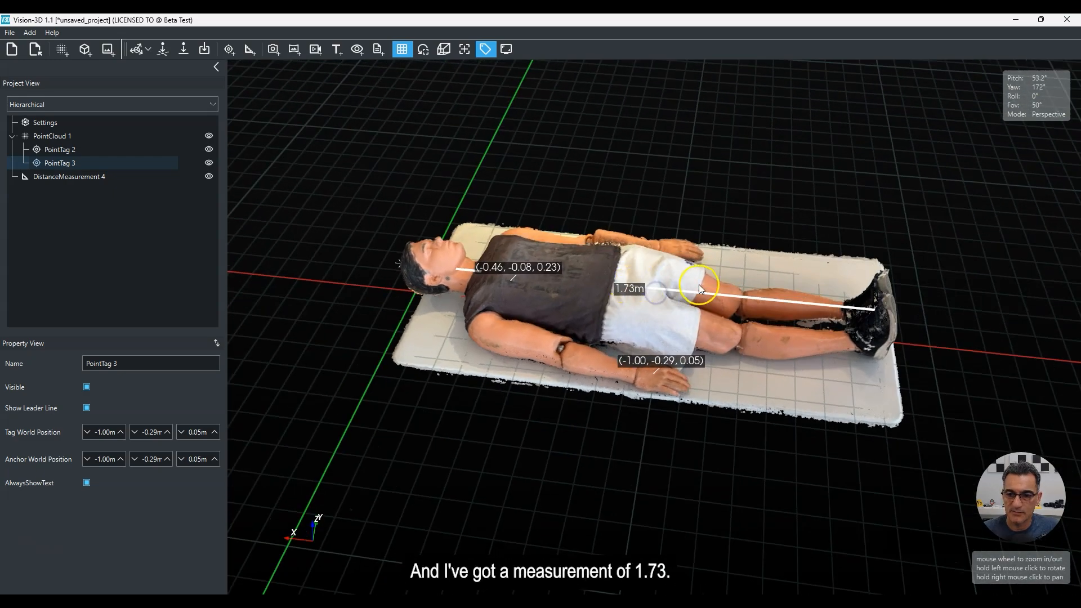
drag(871, 357, 812, 352)
scroll(813, 352, up, 3)
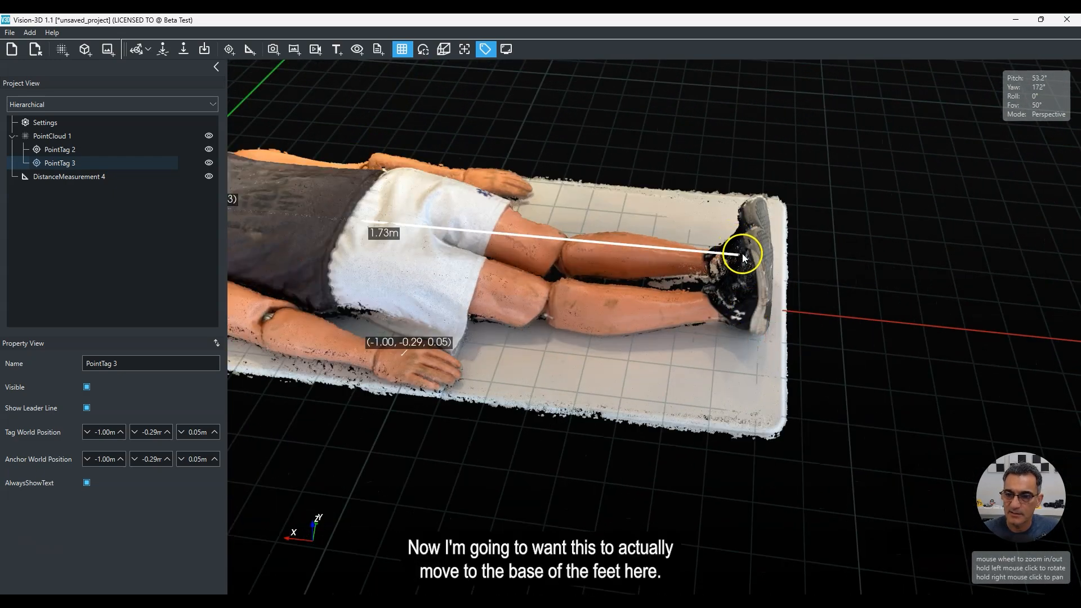
drag(739, 259, 603, 296)
drag(511, 195, 544, 236)
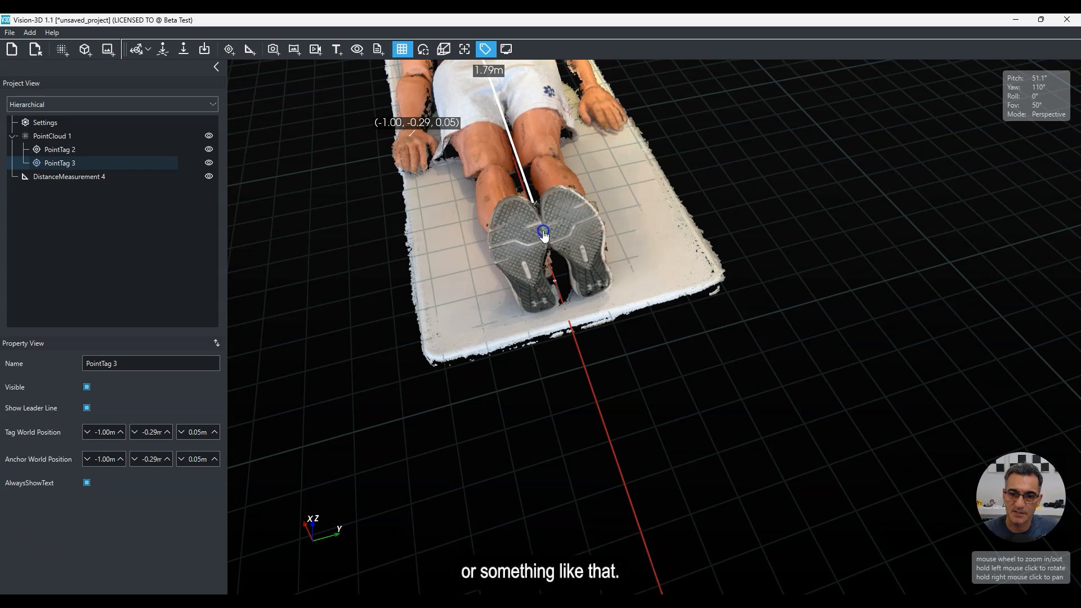
drag(469, 247, 599, 256)
drag(379, 218, 664, 175)
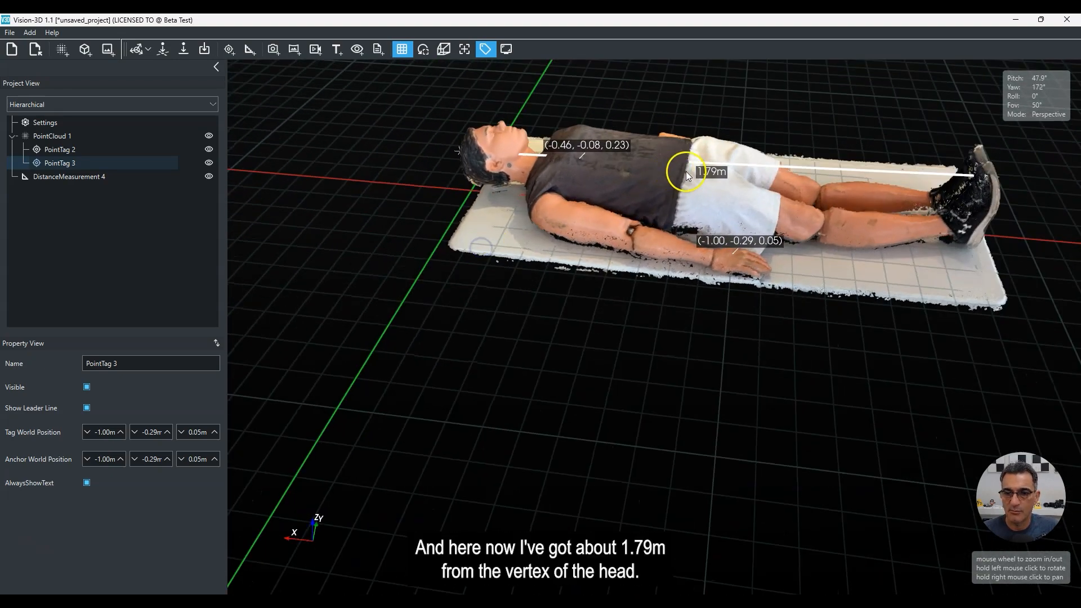
Add a distance measurement on the left arm from the fingertip to the elbow.
drag(457, 163, 606, 192)
right_drag(721, 233, 631, 217)
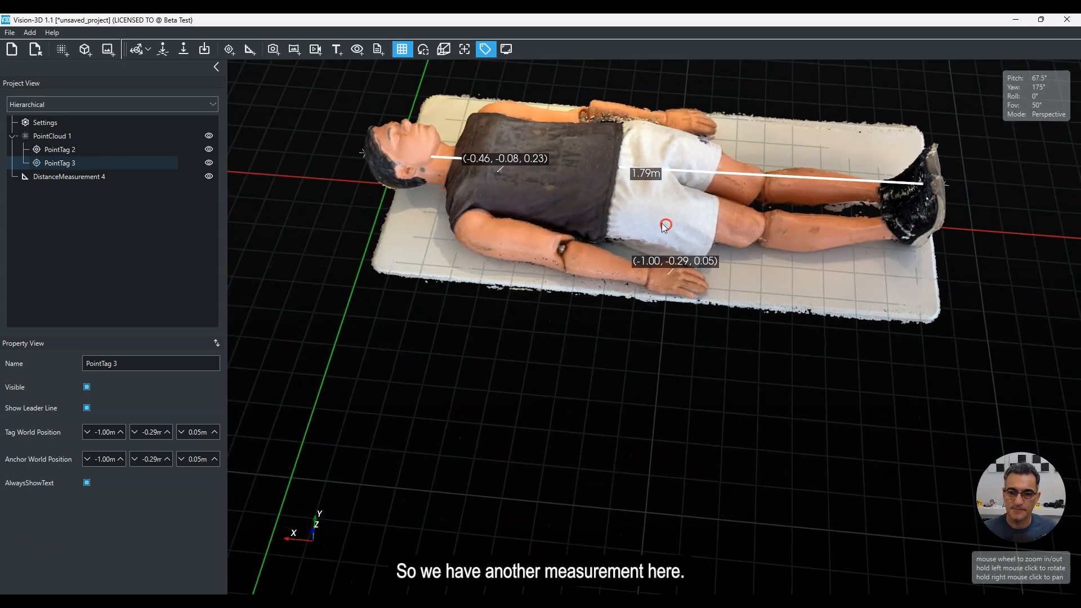
drag(835, 269, 494, 282)
drag(852, 325, 428, 169)
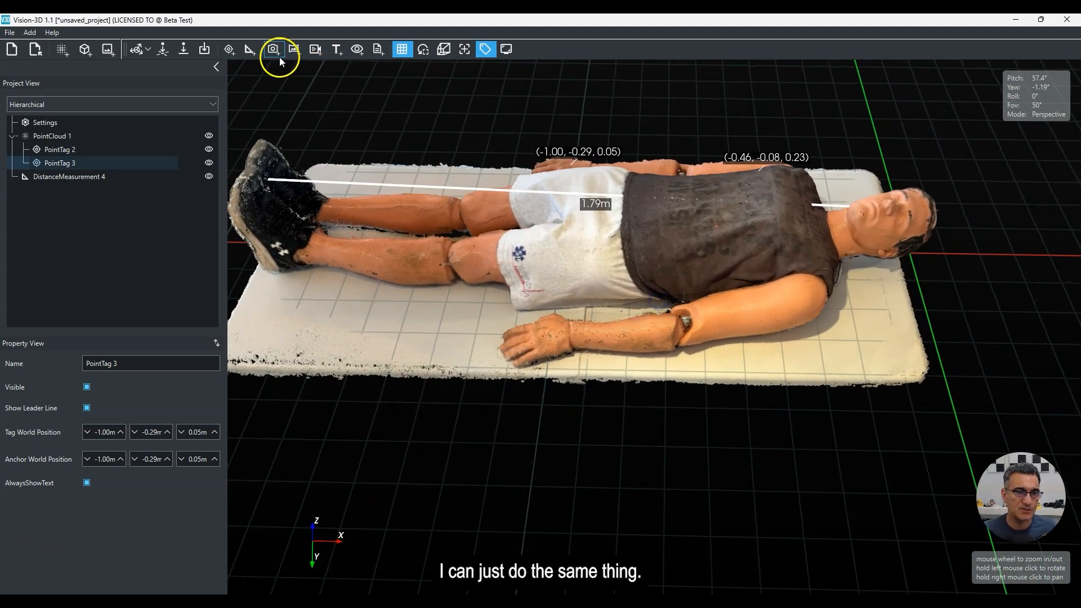
click(250, 50)
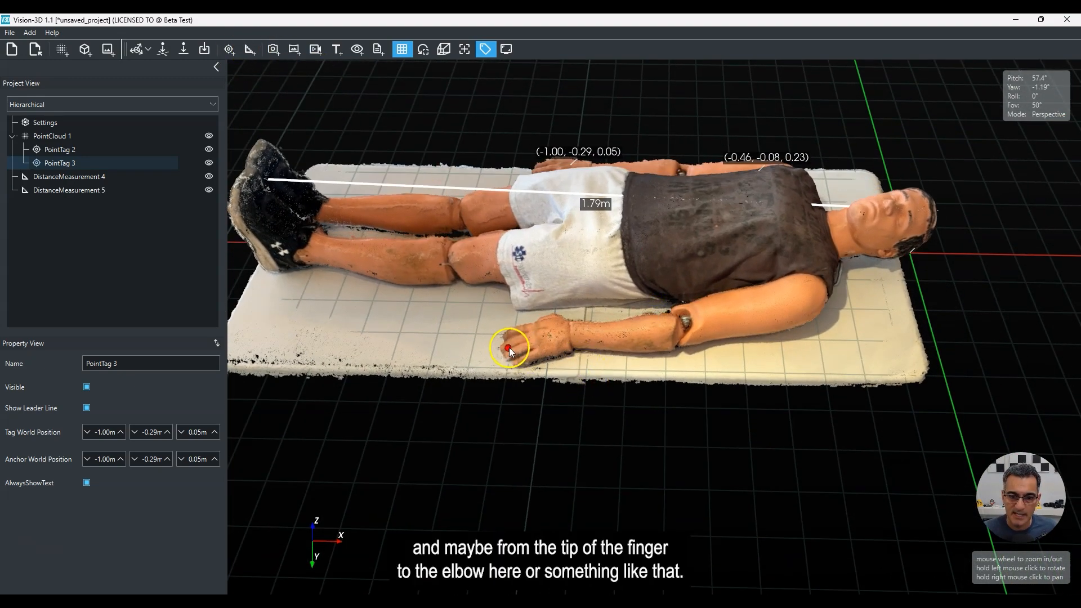
click(680, 321)
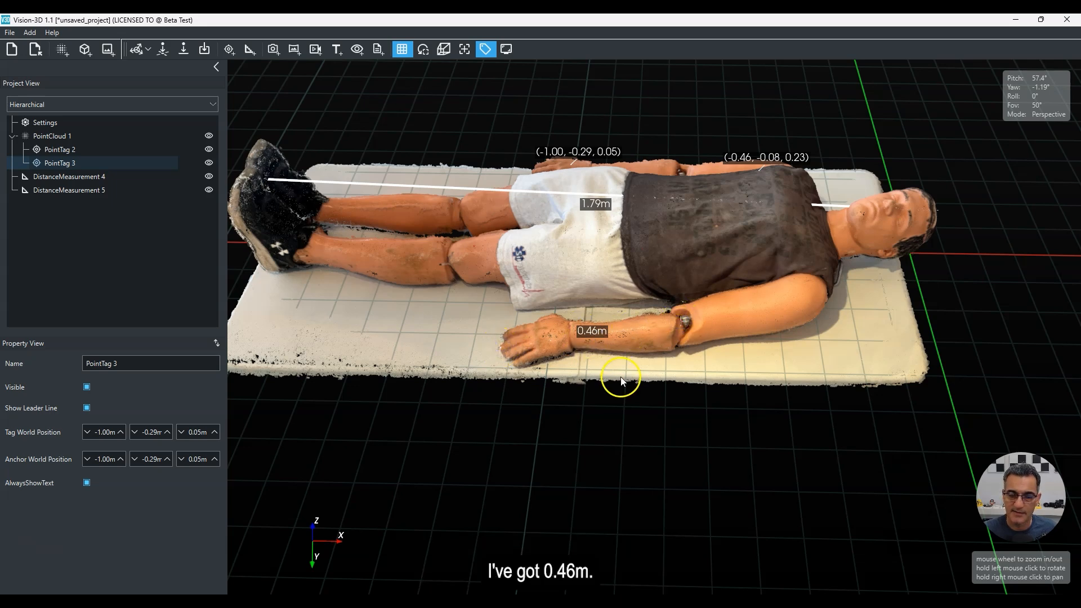
Set the project's tag size to 40 and the text font size to 12.
scroll(458, 404, down, 5)
drag(458, 404, 654, 386)
right_drag(654, 387, 639, 386)
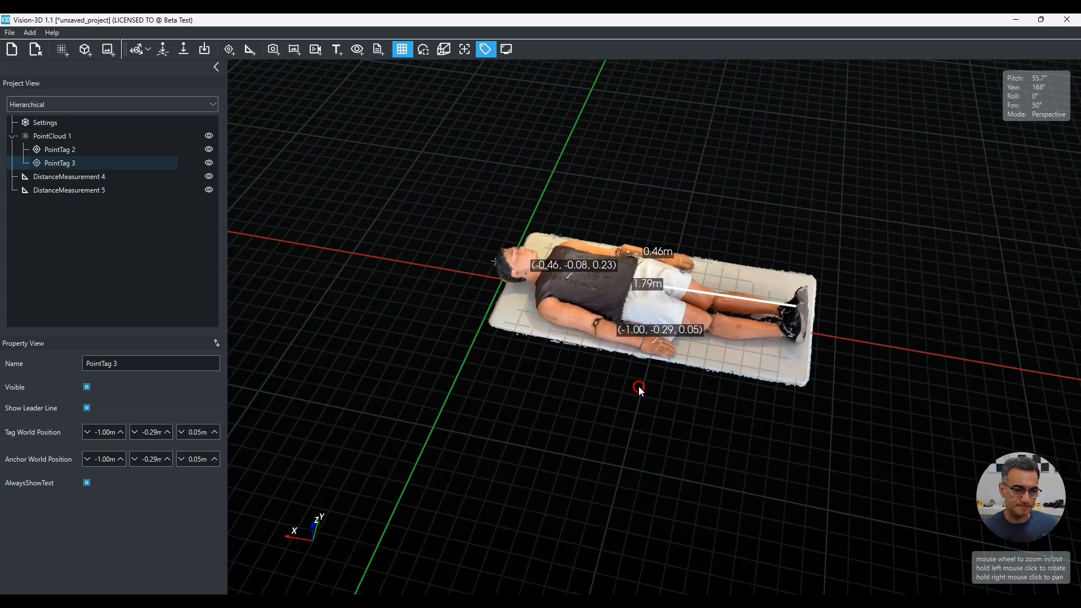
click(50, 122)
click(136, 460)
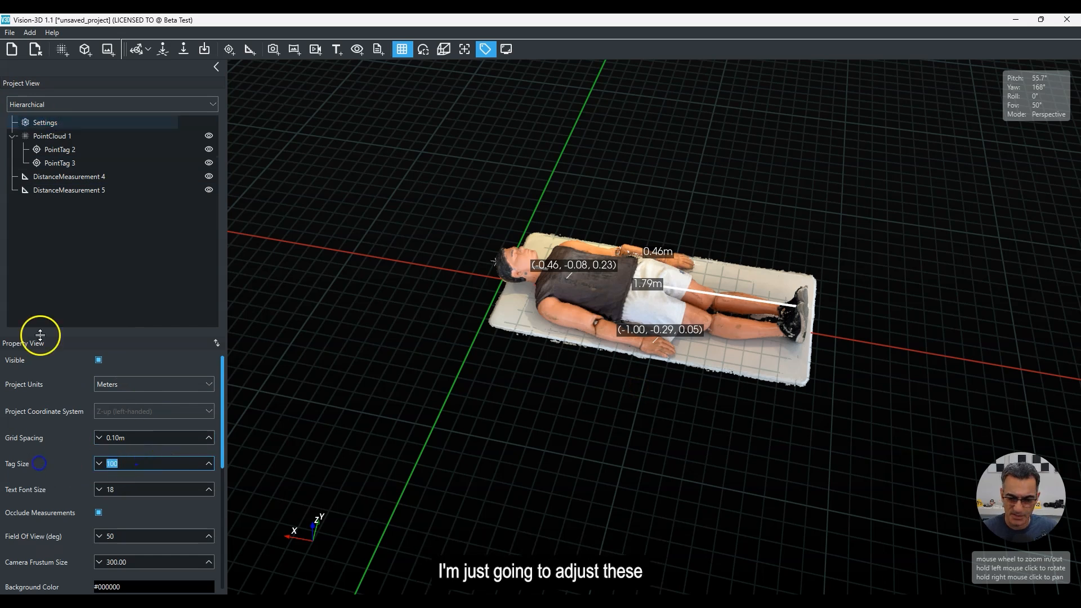
text(40)
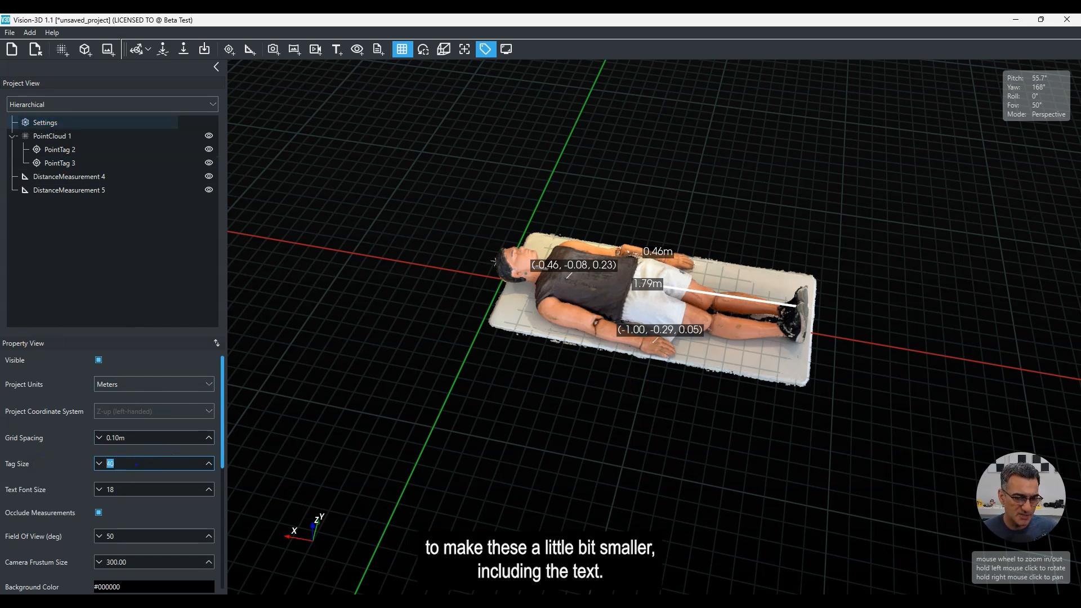
double_click(107, 491)
key(Down)
scroll(664, 307, up, 3)
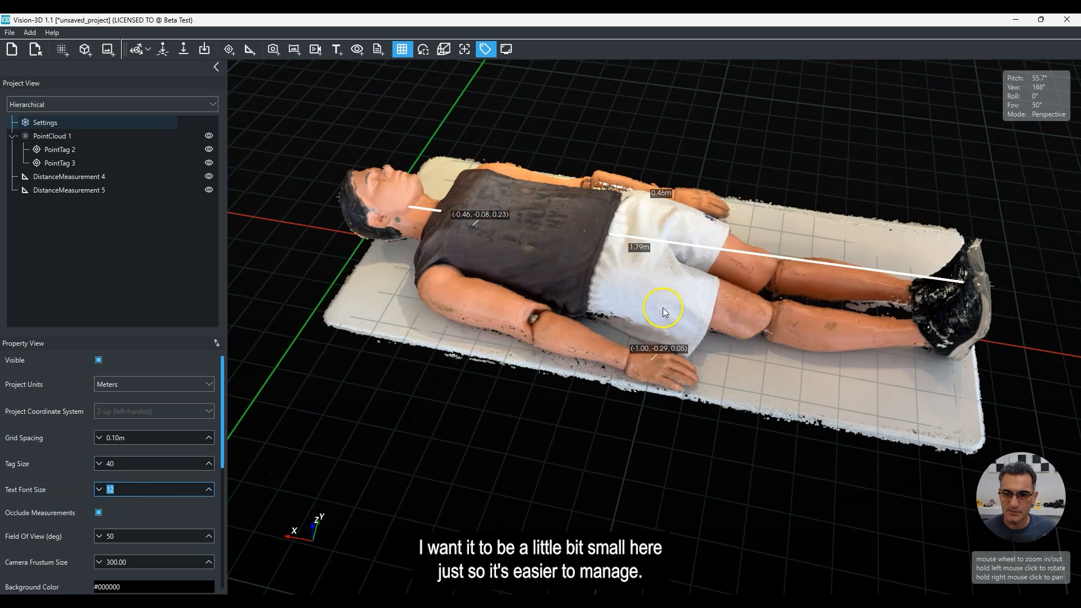
Add an image tag on the back of the right hand using IMG_3182.JPG from the Reference folder.
drag(756, 363, 566, 319)
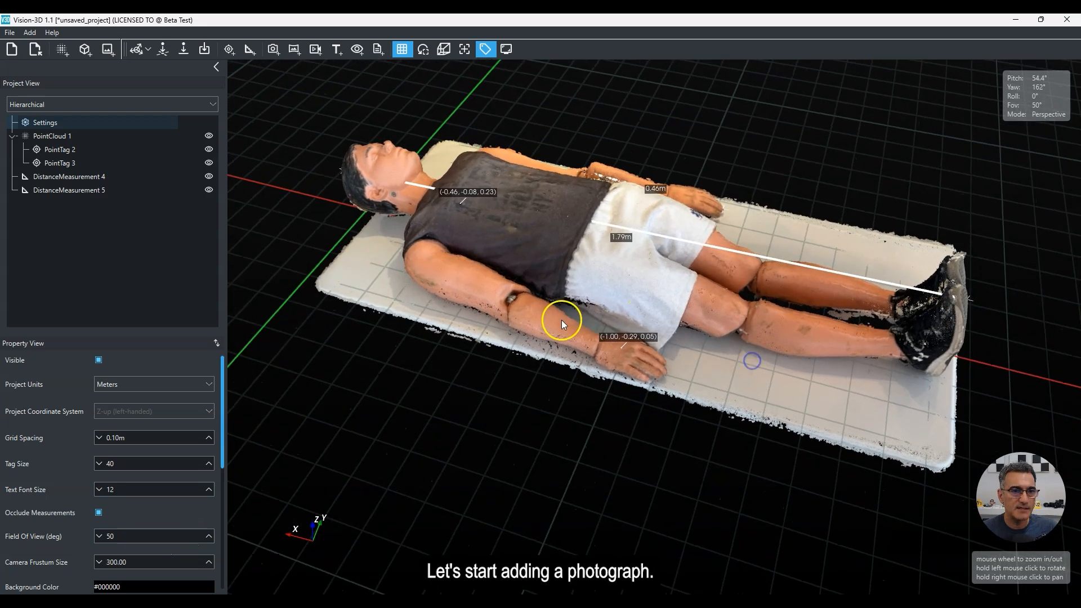
right_drag(600, 327, 535, 293)
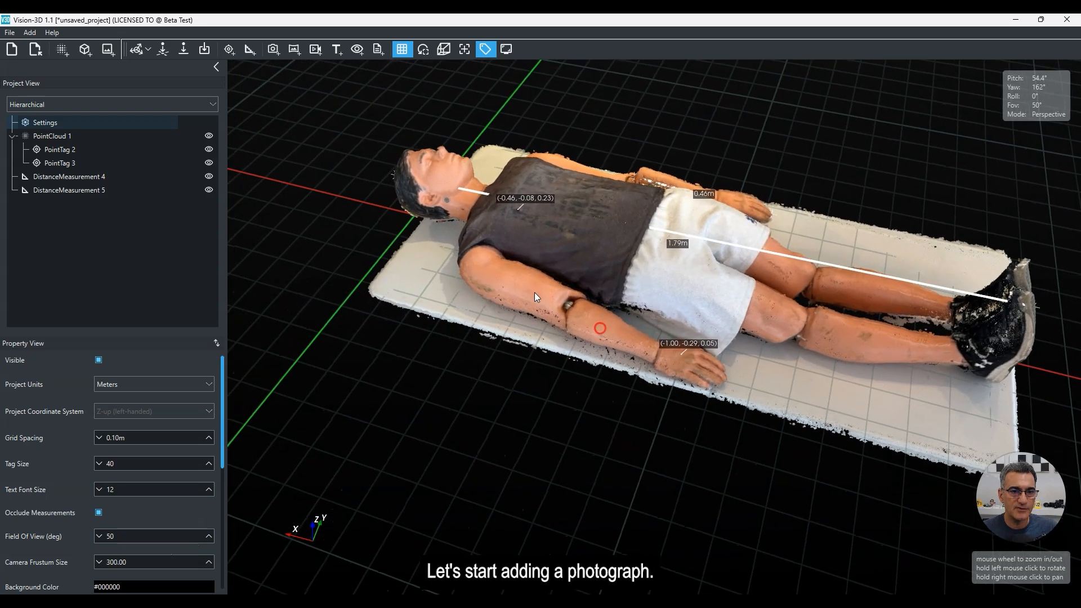
click(273, 49)
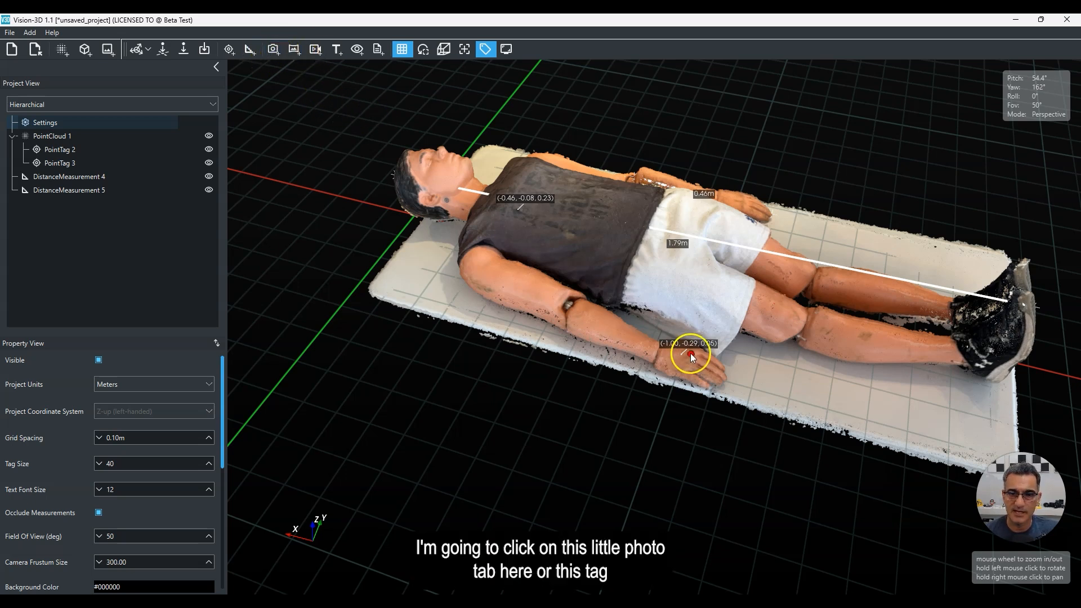
click(667, 358)
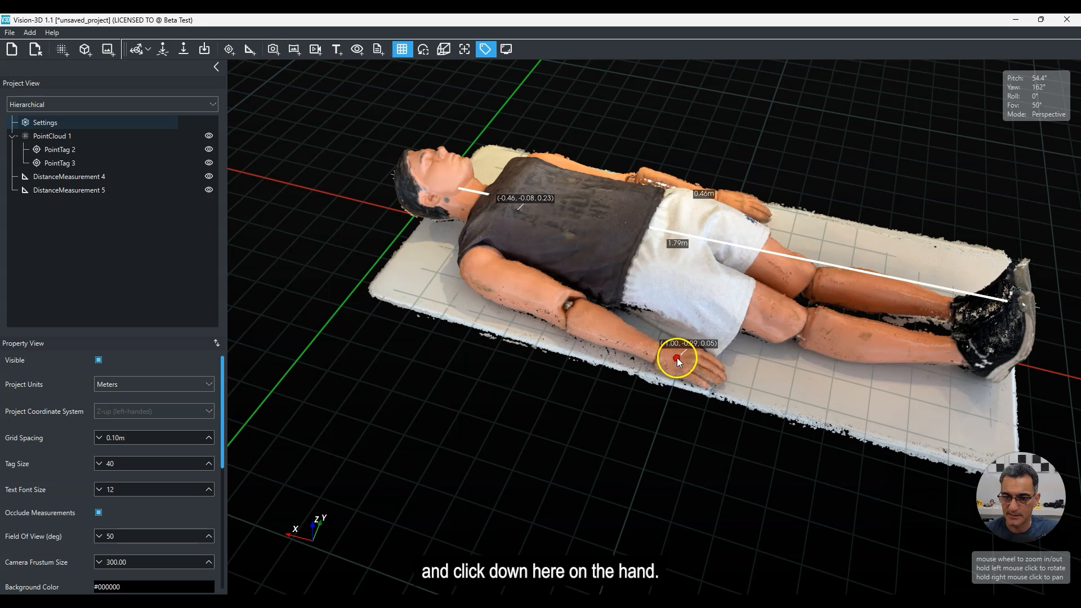
click(673, 357)
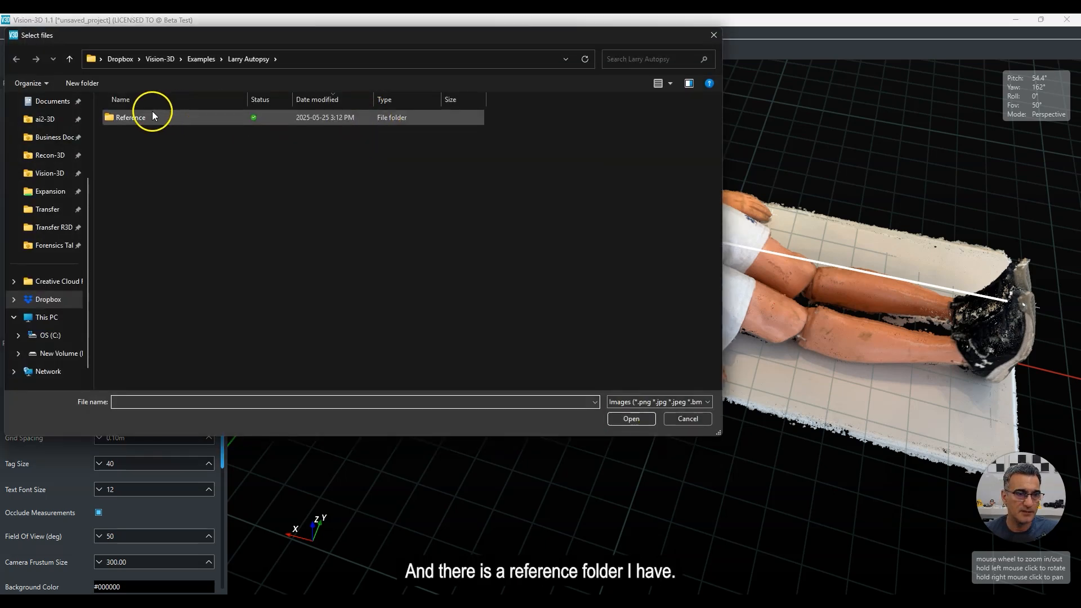
double_click(163, 116)
click(556, 166)
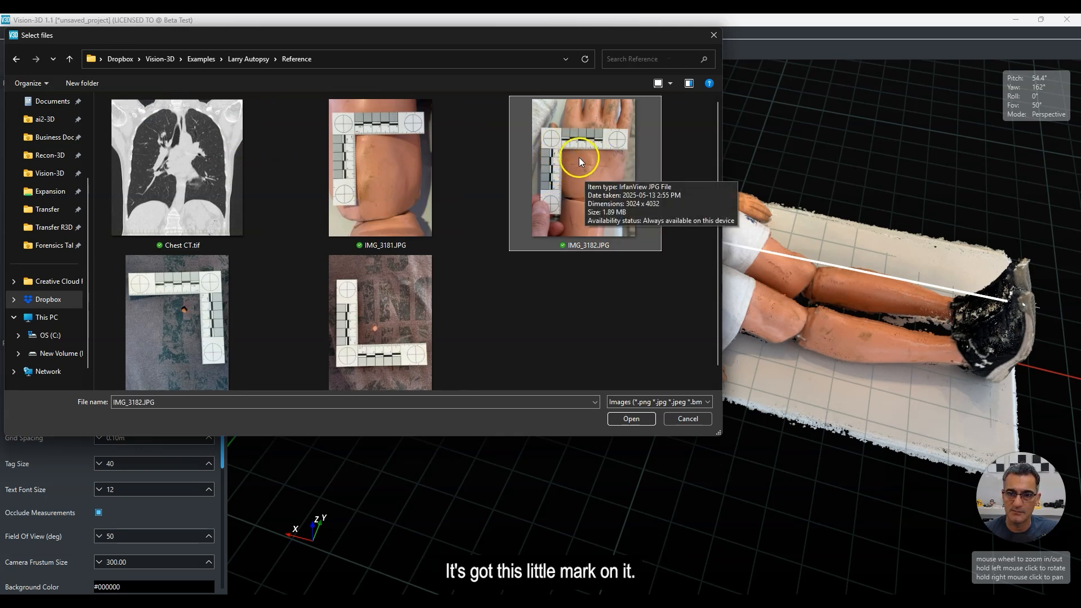
double_click(582, 160)
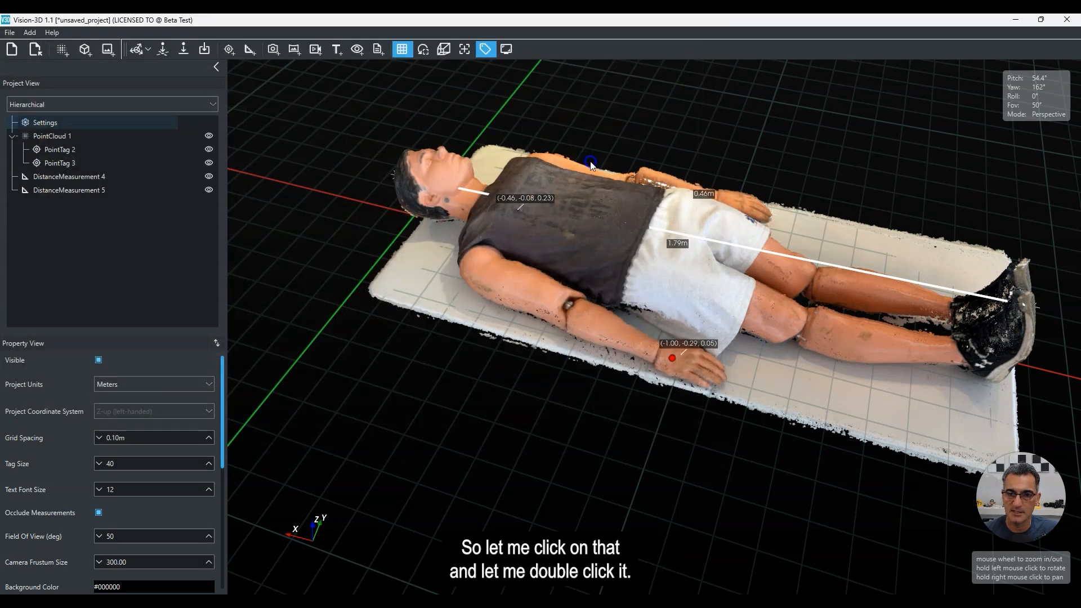
View the hand tag's photograph and rotate it clockwise by 180 degrees in two quarter turns.
double_click(671, 361)
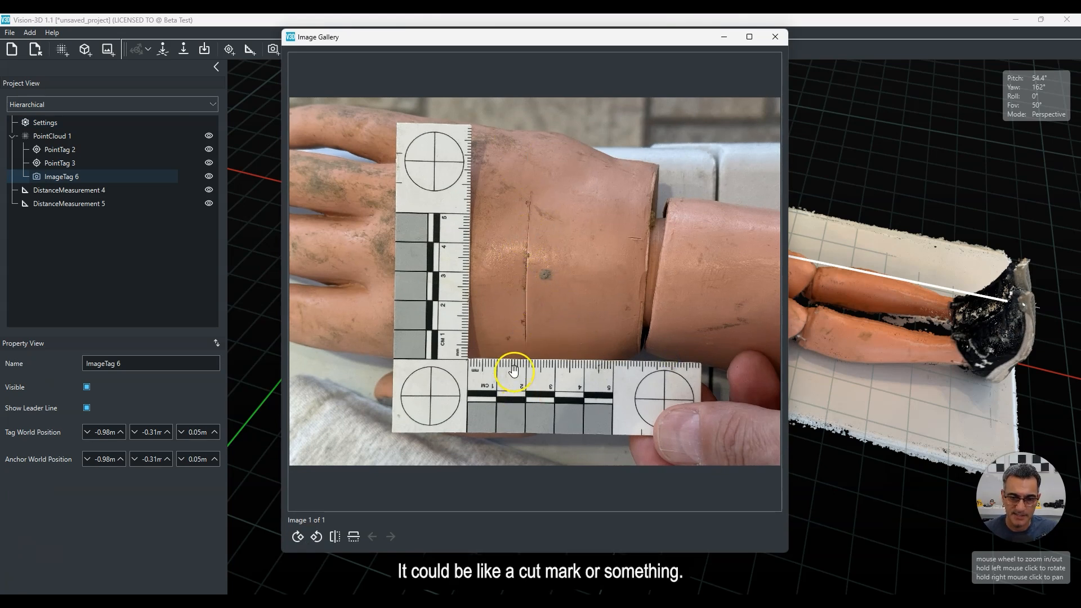
click(298, 538)
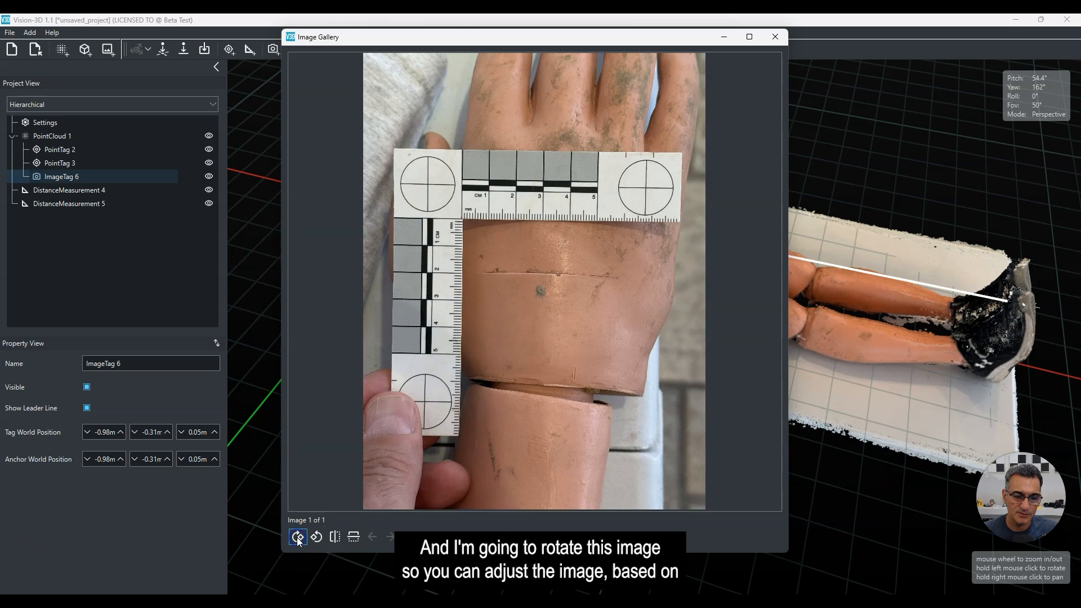
click(297, 537)
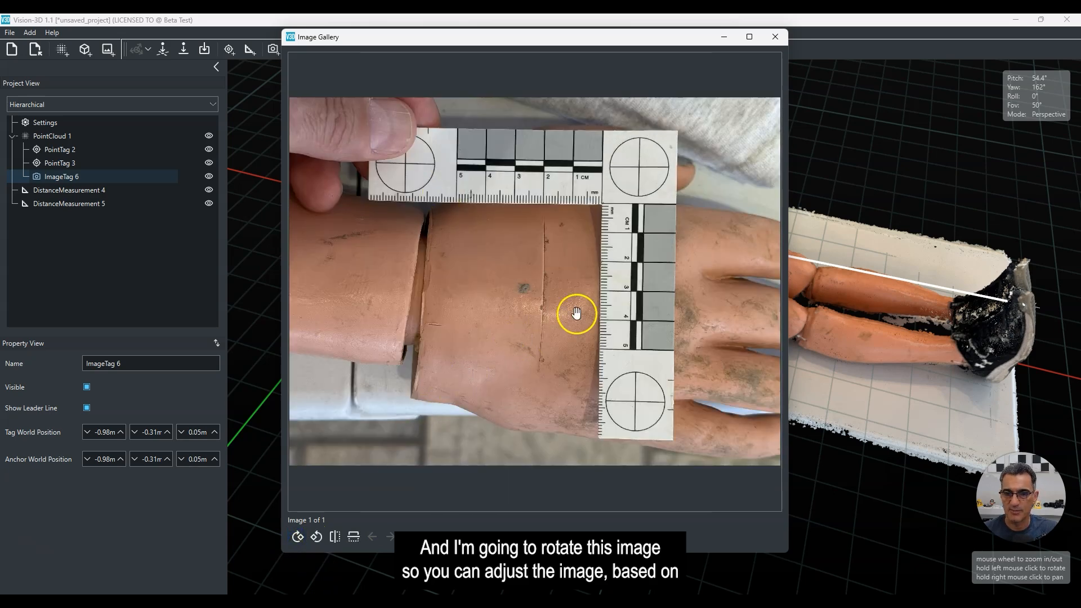
click(776, 37)
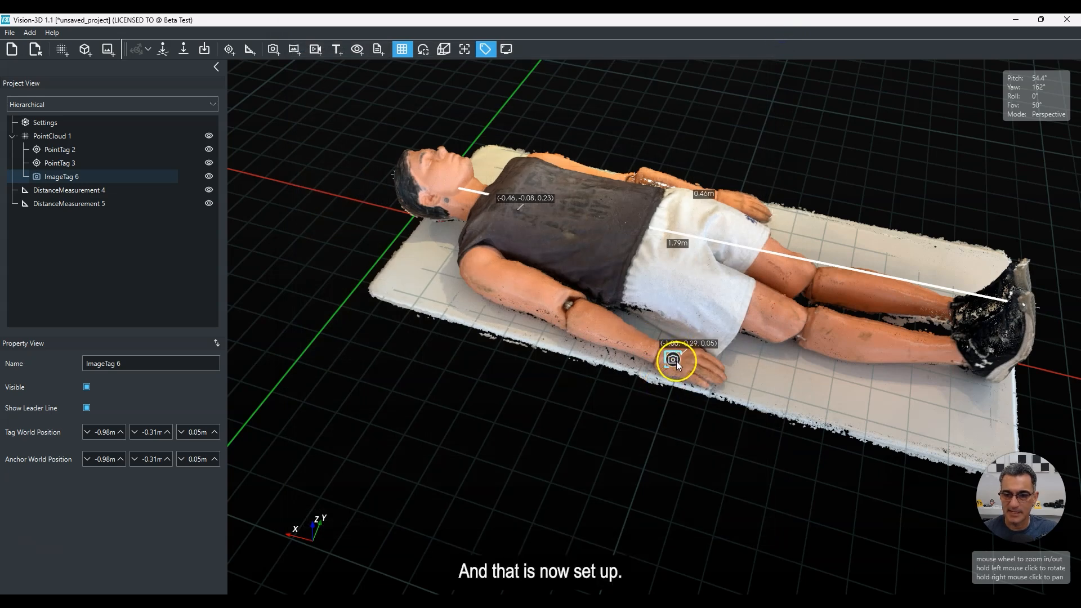
Raise the image tag above the right hand to a height of about 0.15 m, keeping its anchor on the hand.
drag(545, 518, 670, 179)
click(654, 303)
drag(506, 366, 570, 322)
drag(512, 450, 630, 336)
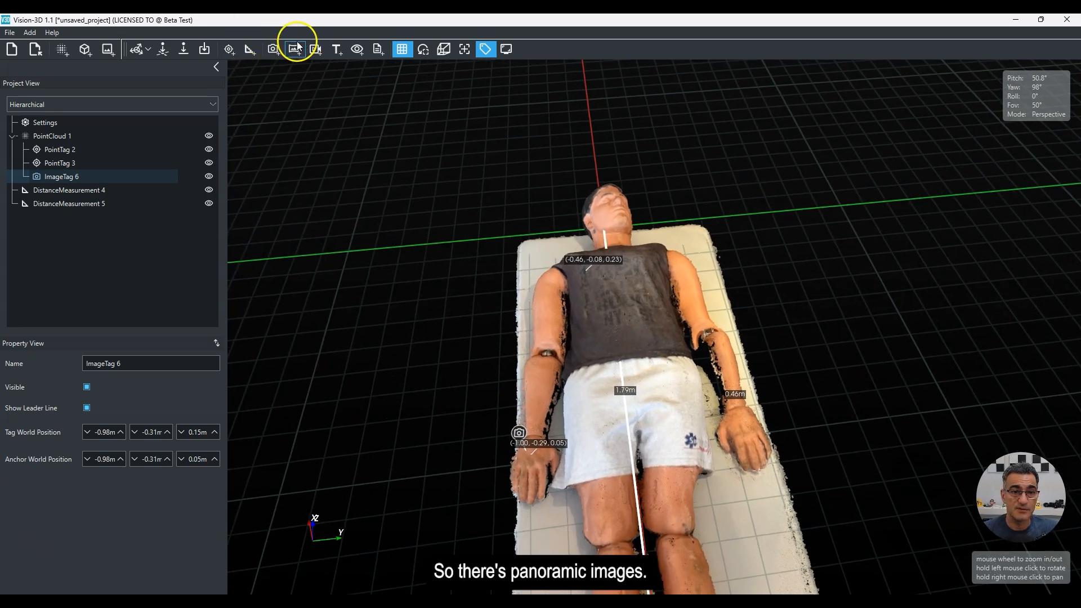
Add a text tag with the victim's name on the table corner beside the head.
click(336, 50)
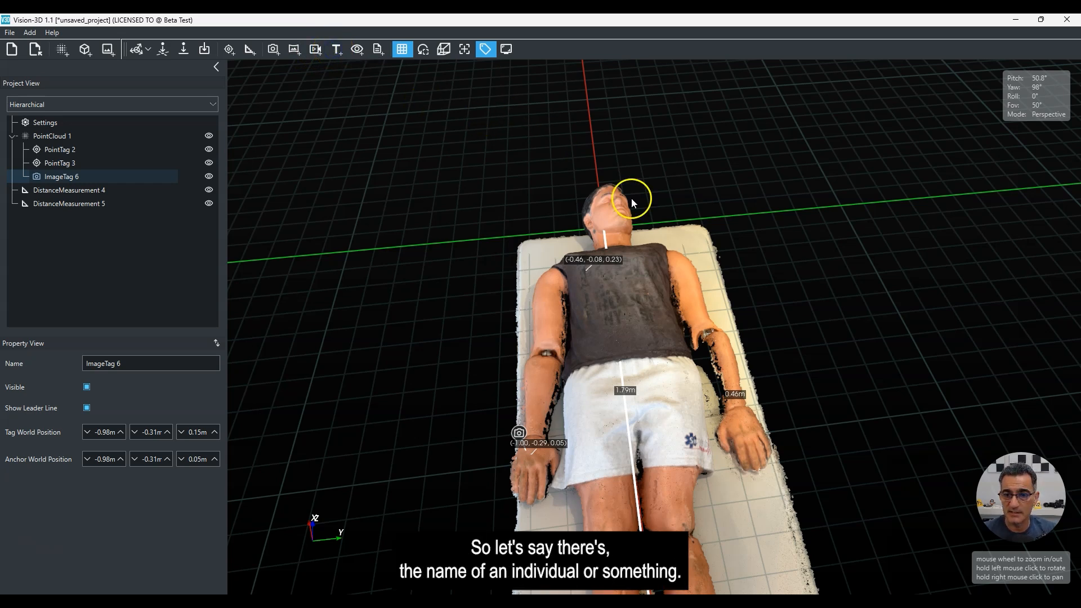
click(697, 233)
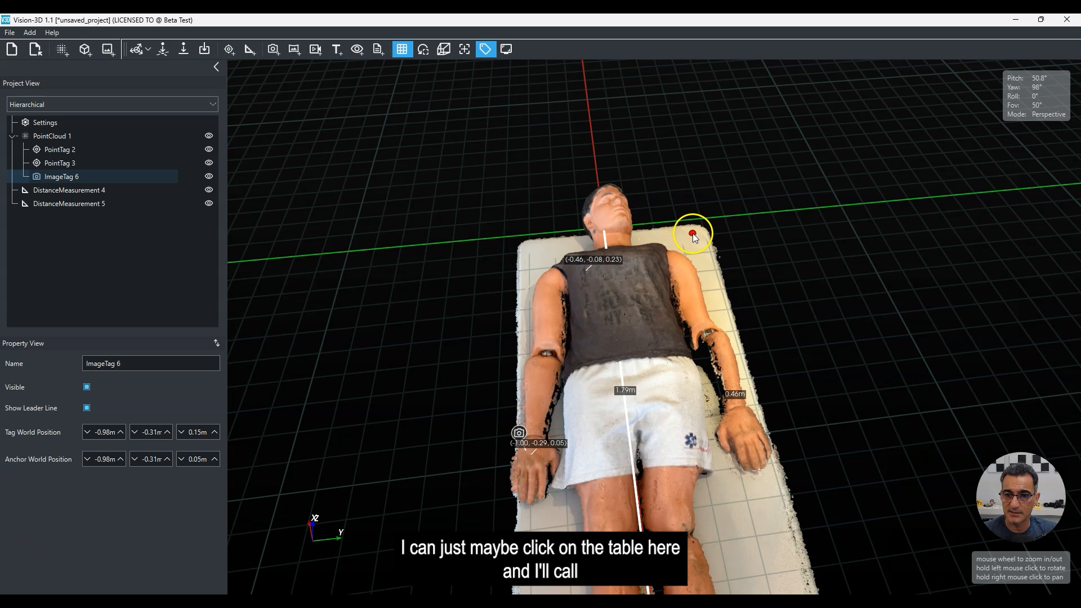
click(483, 273)
text(Larry Victim)
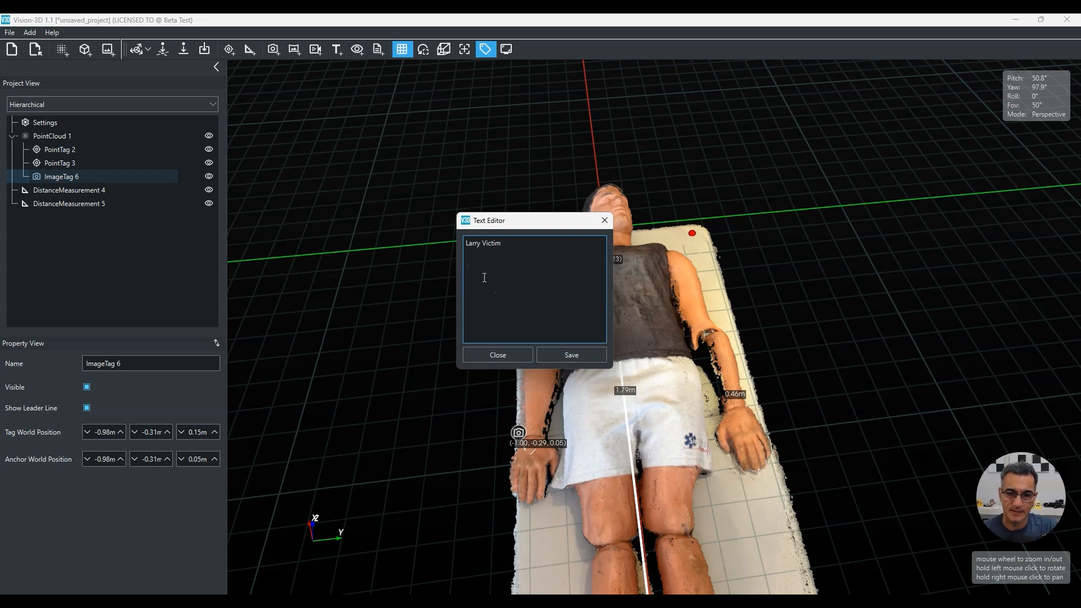
click(572, 355)
Raise the name tag to about 0.22 m above the table corner and set its text to always show.
drag(696, 211, 719, 71)
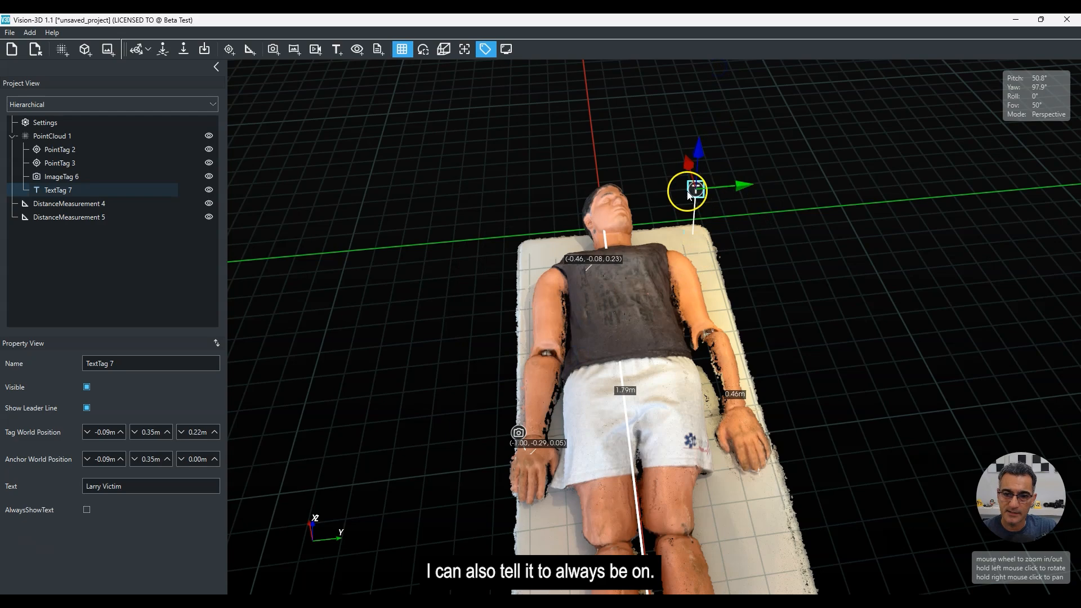
click(87, 510)
drag(514, 289, 515, 177)
drag(660, 168, 367, 325)
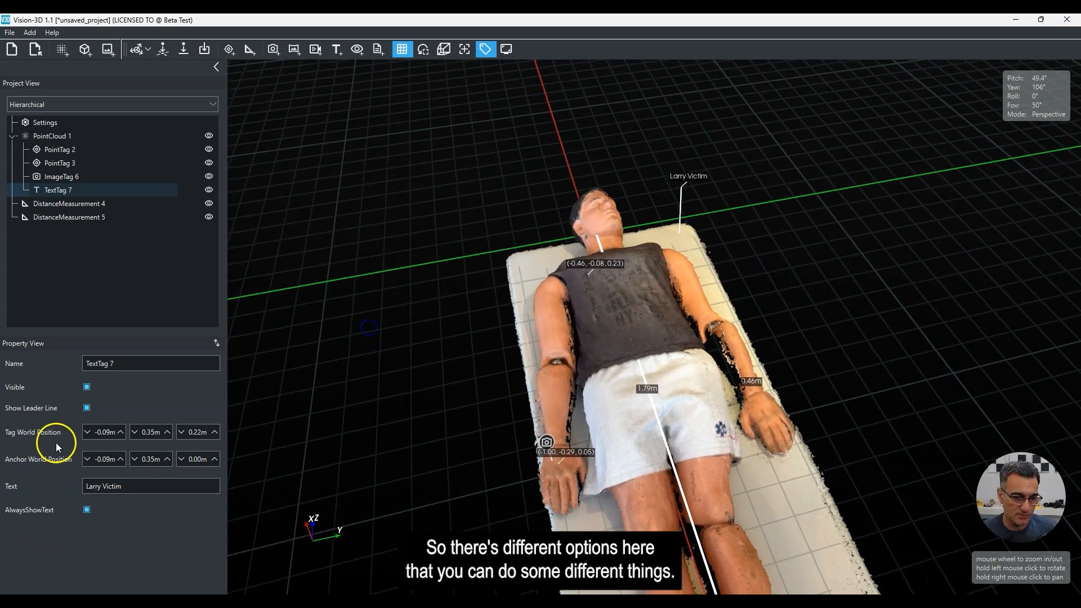
drag(559, 285, 611, 351)
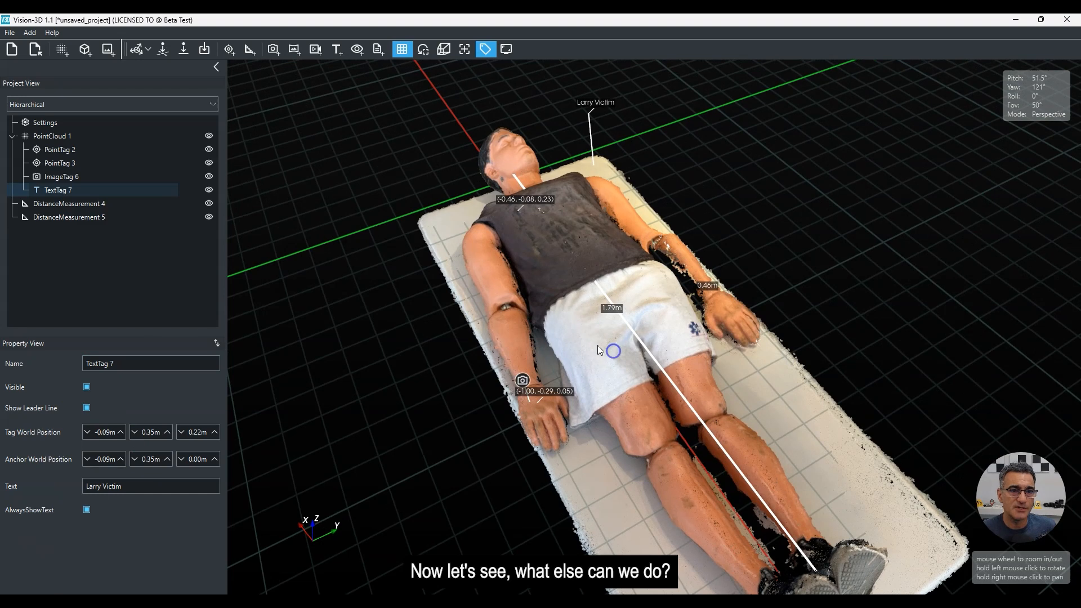
Add an image tag with Chest CT.tif at the middle of the chest and raise it to about 0.34 m.
click(273, 49)
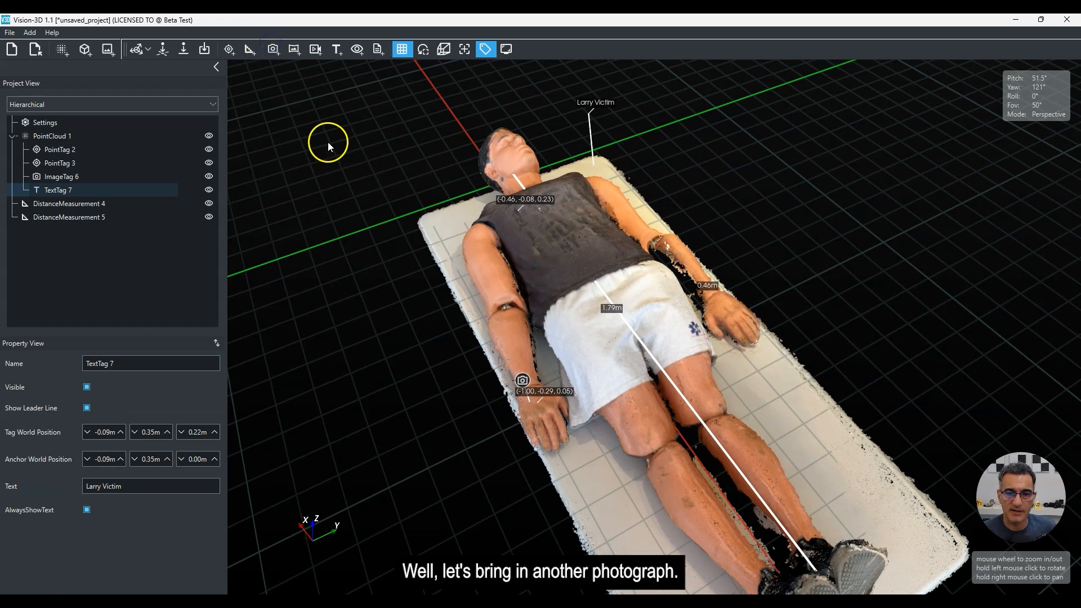
click(559, 221)
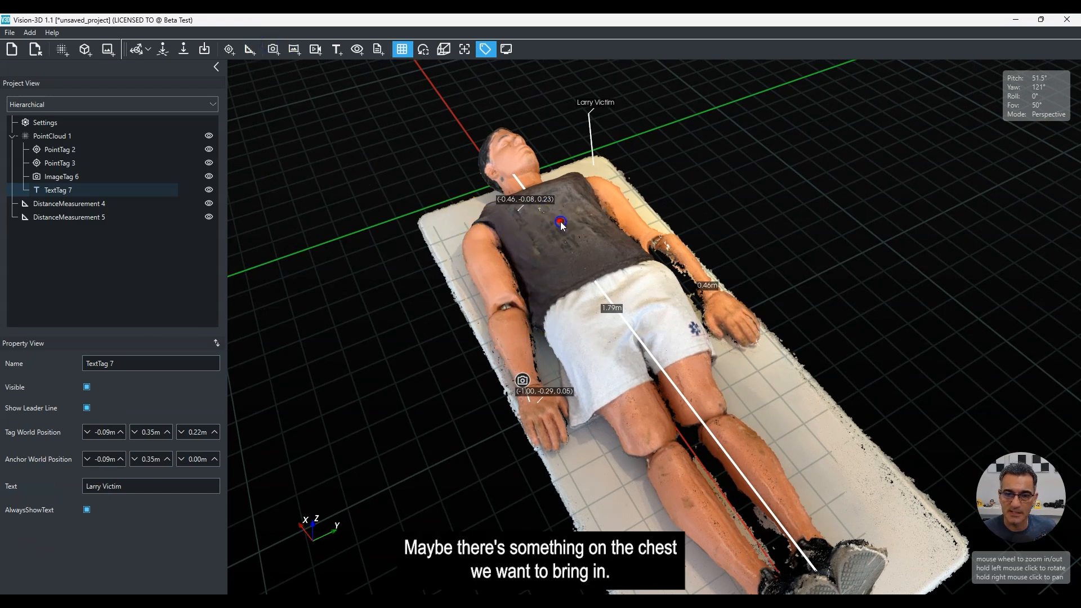
click(231, 212)
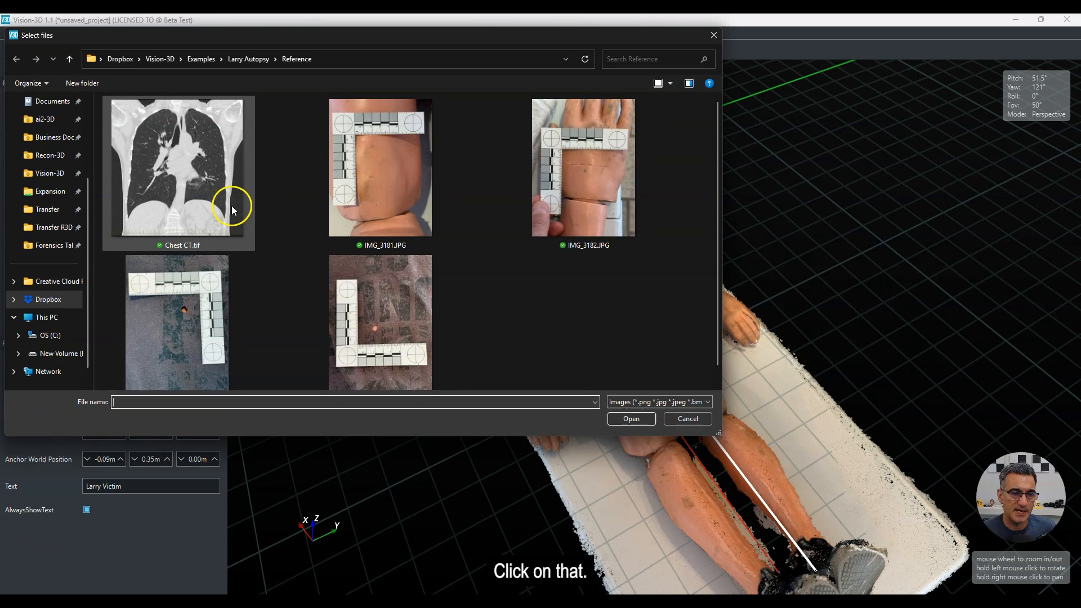
double_click(187, 150)
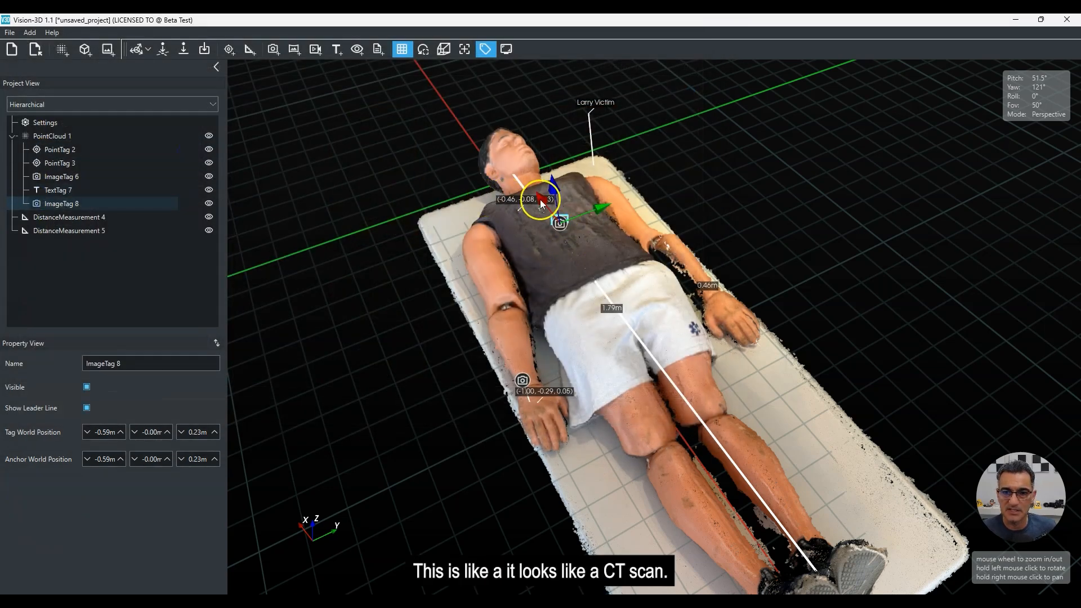
drag(554, 183, 563, 106)
Add an image tag with IMG_3183.JPG on the left side of the chest and raise it to about 0.25 m.
drag(391, 218, 593, 226)
right_drag(593, 227, 581, 327)
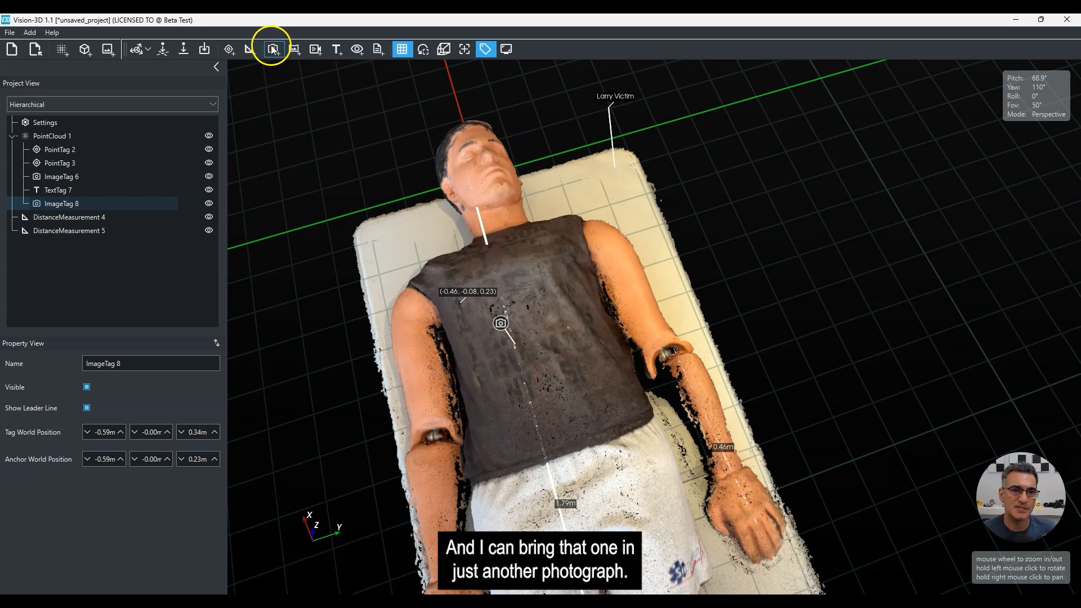
click(569, 327)
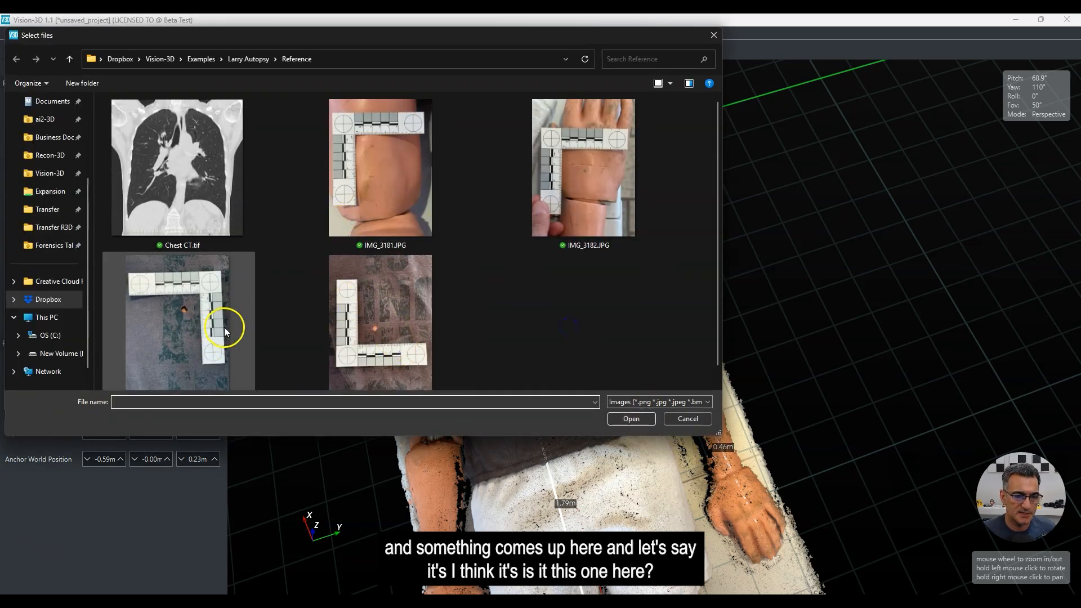
double_click(205, 322)
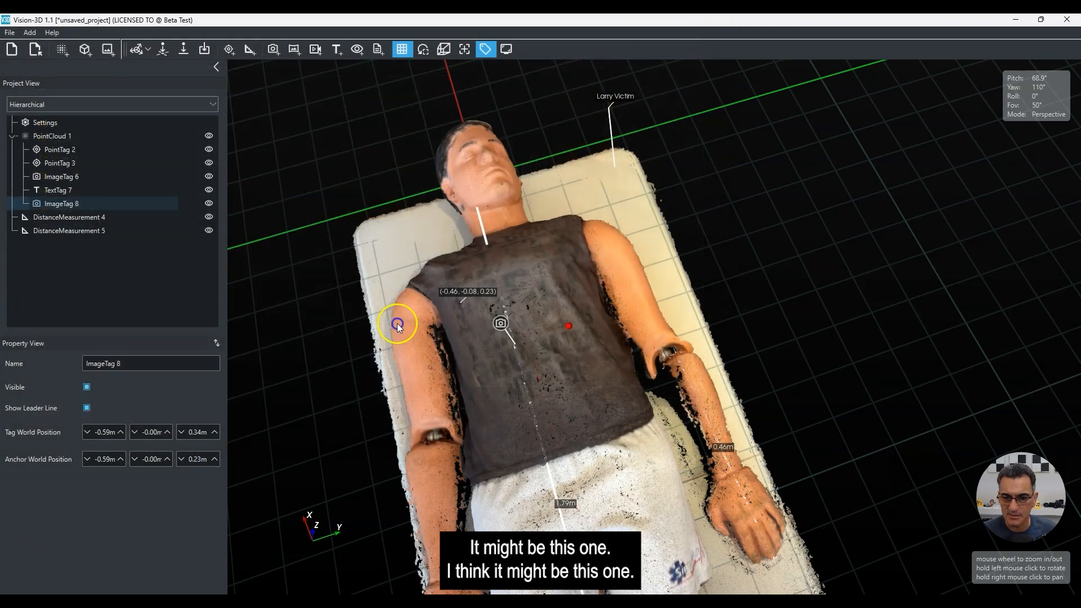
drag(530, 422, 607, 232)
drag(593, 196, 608, 158)
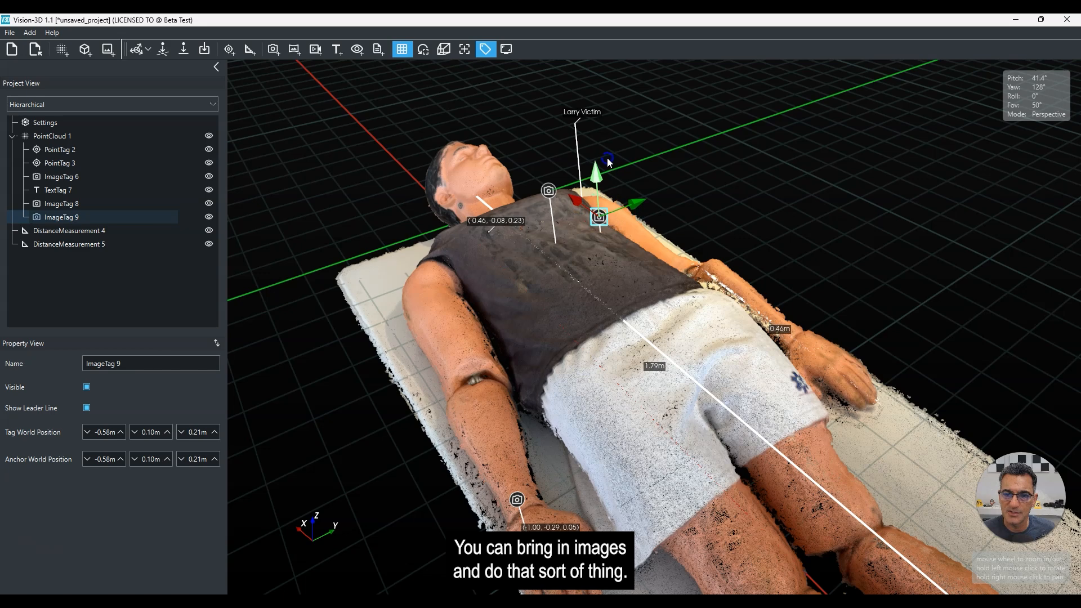
Frame the whole body obliquely from beyond the head on its right side and save that view as a viewpoint.
right_drag(412, 324, 419, 348)
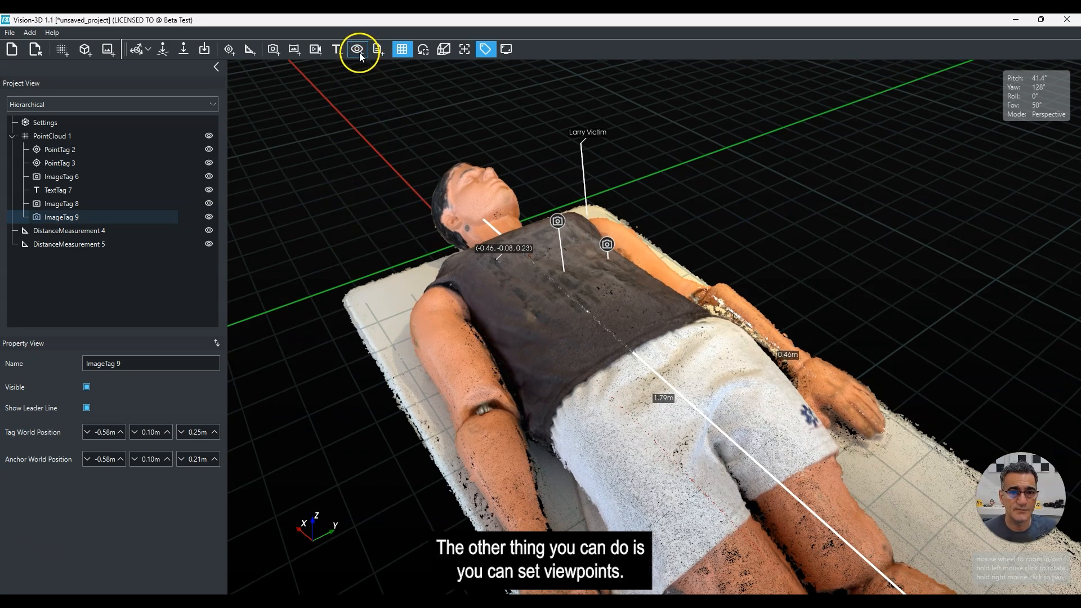
scroll(589, 381, down, 3)
drag(477, 398, 867, 392)
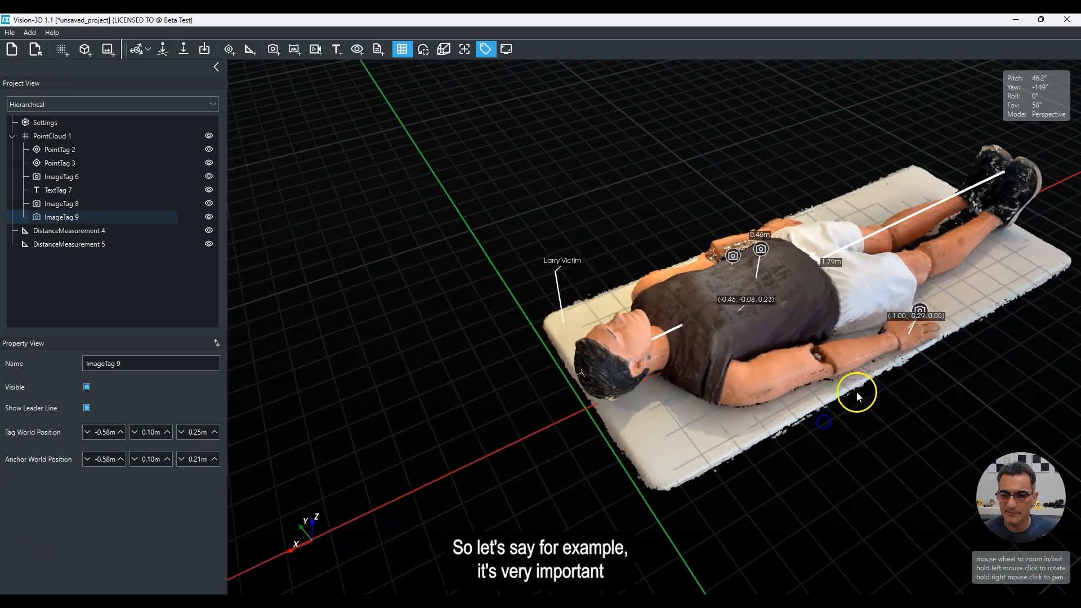
right_drag(751, 389, 636, 387)
scroll(593, 377, up, 2)
drag(593, 377, 606, 424)
right_drag(651, 415, 642, 408)
scroll(647, 399, down, 3)
drag(647, 398, 583, 440)
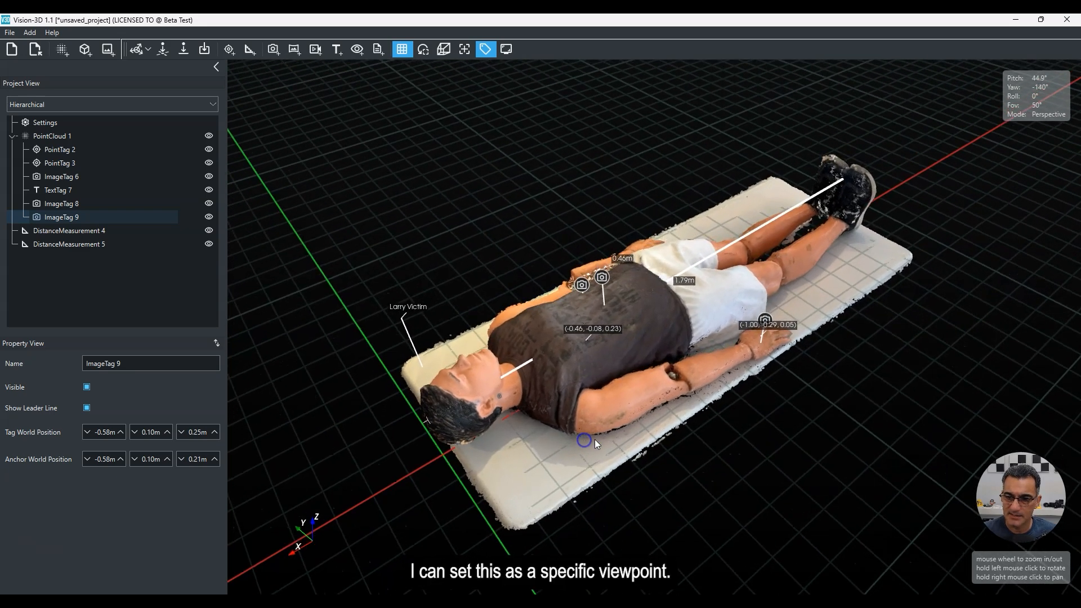
click(357, 49)
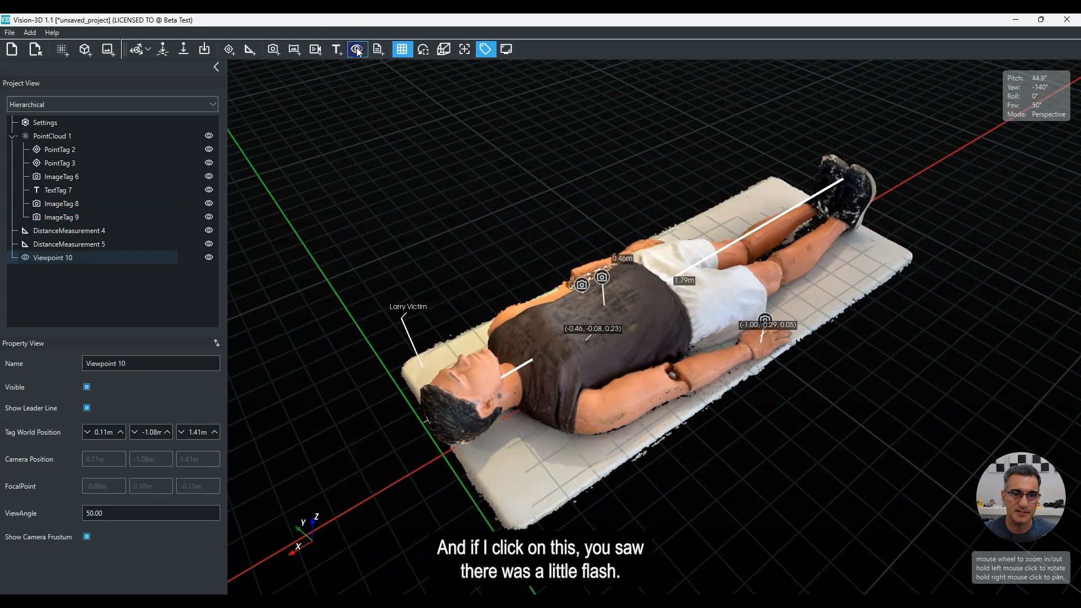
Inspect the saved viewpoint's camera and frustum from farther away, and recall its view through its tag.
scroll(752, 380, down, 5)
drag(752, 381, 486, 376)
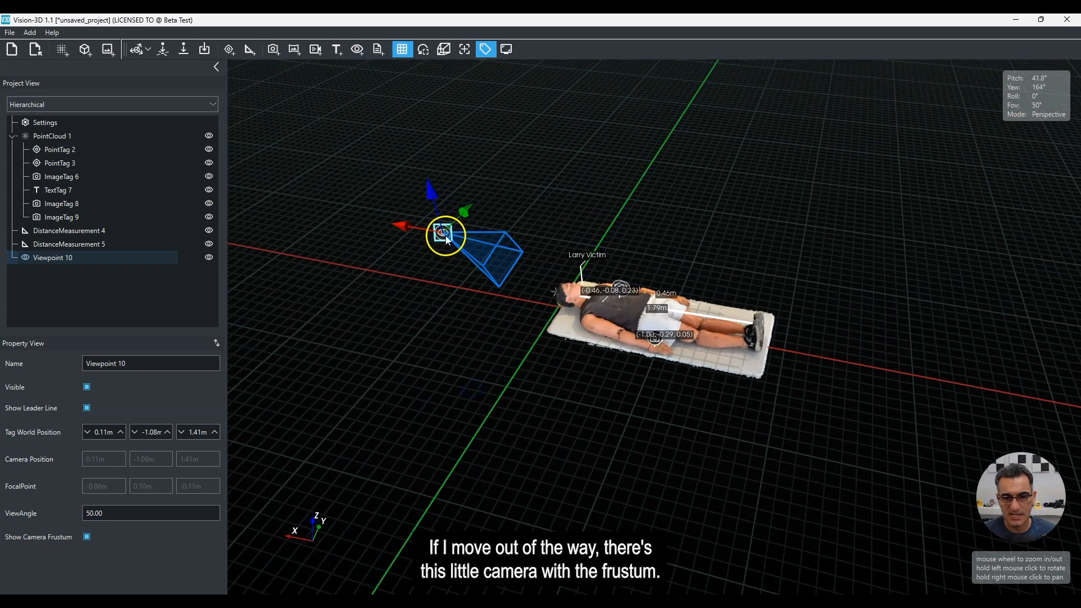
click(433, 359)
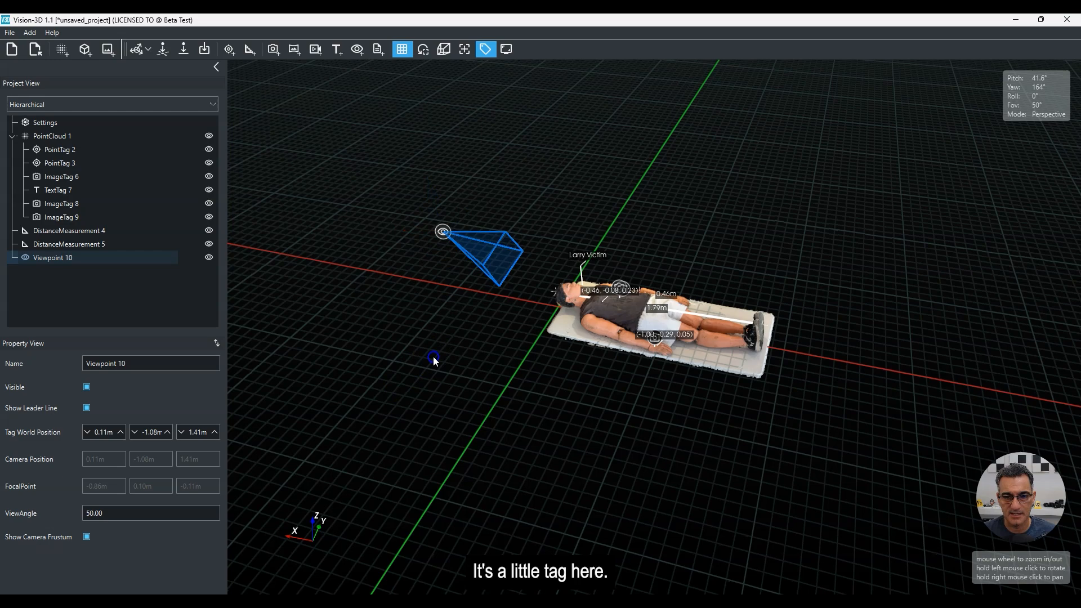
double_click(442, 231)
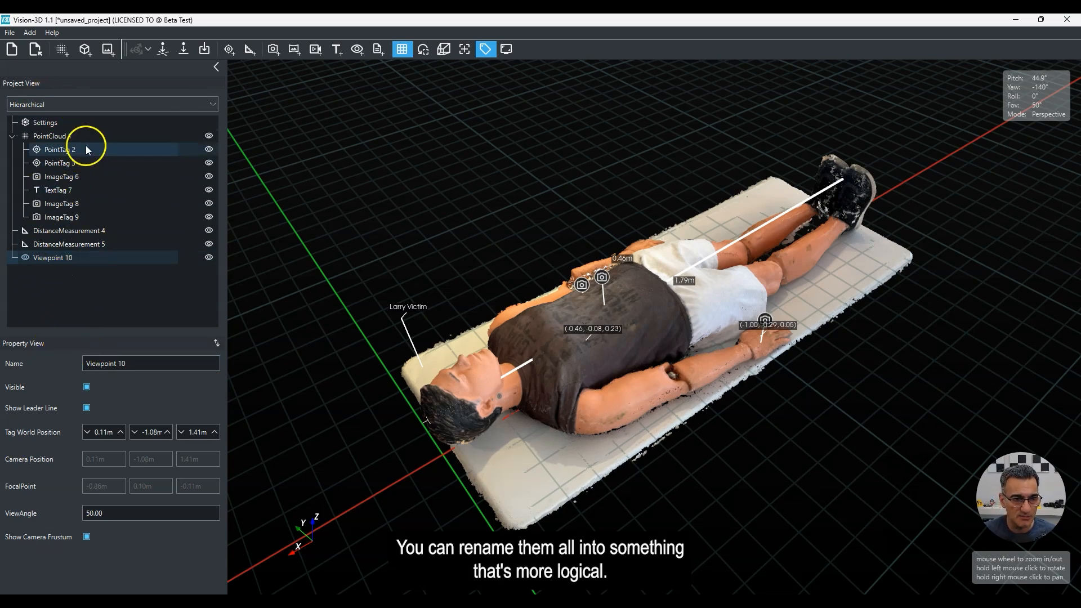
Select the viewpoint's tag in the scene and hide its camera frustum.
drag(792, 379, 517, 312)
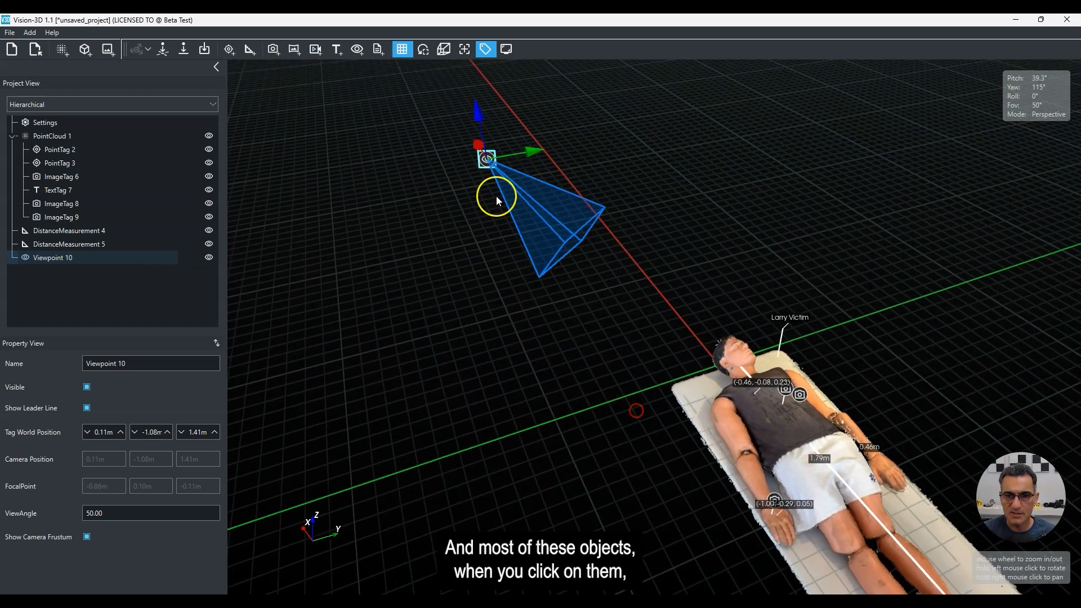
click(487, 159)
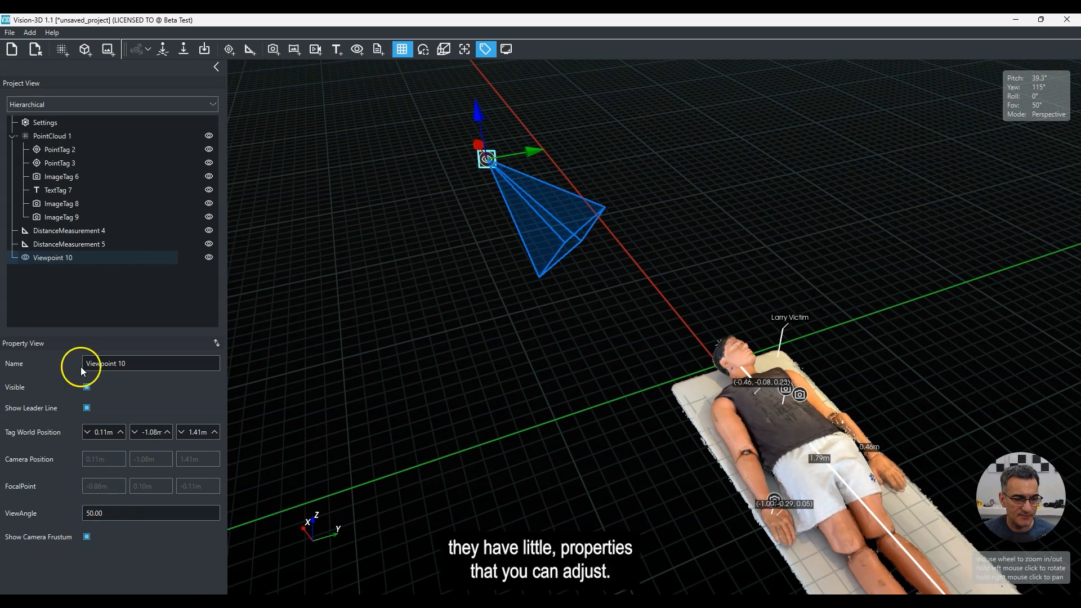
click(86, 538)
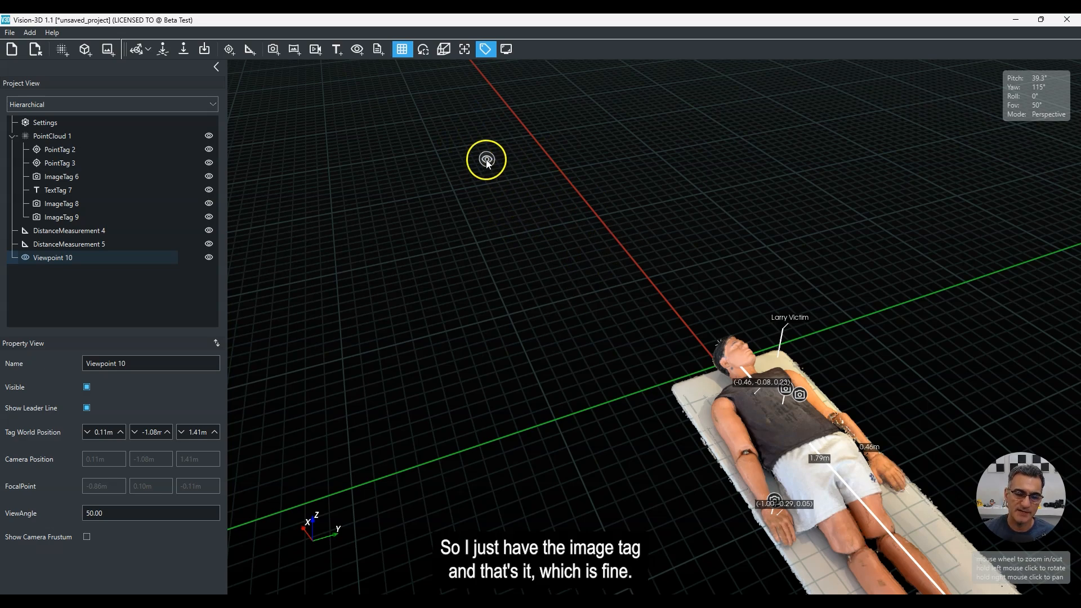
Frame the whole body on the table nearly top-down and save that view as a second viewpoint.
drag(625, 374, 451, 371)
scroll(640, 359, up, 3)
drag(641, 359, 638, 389)
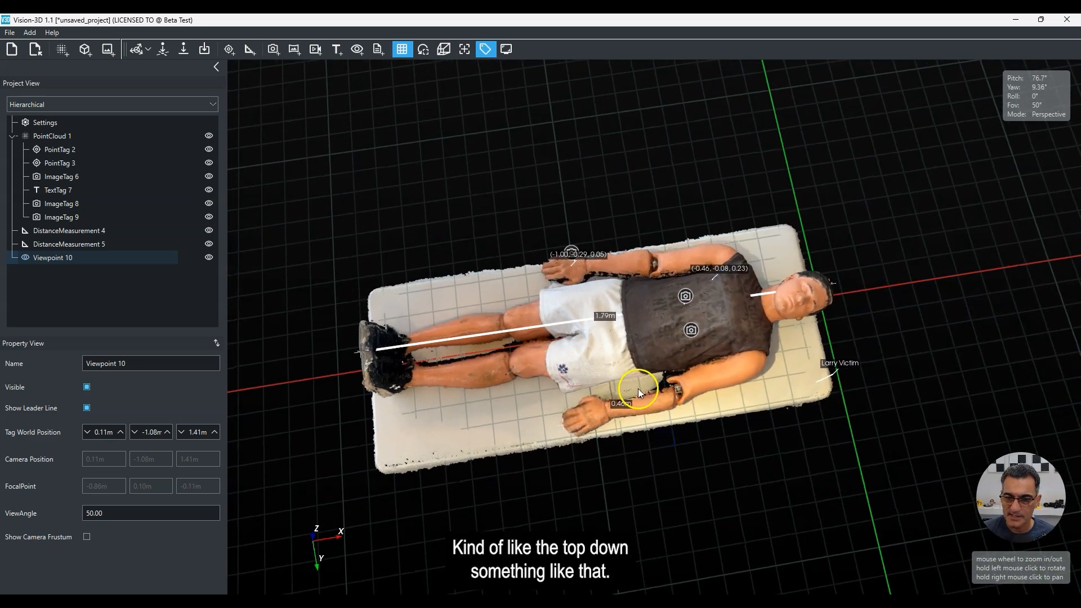
scroll(648, 385, up, 2)
right_drag(659, 382, 684, 377)
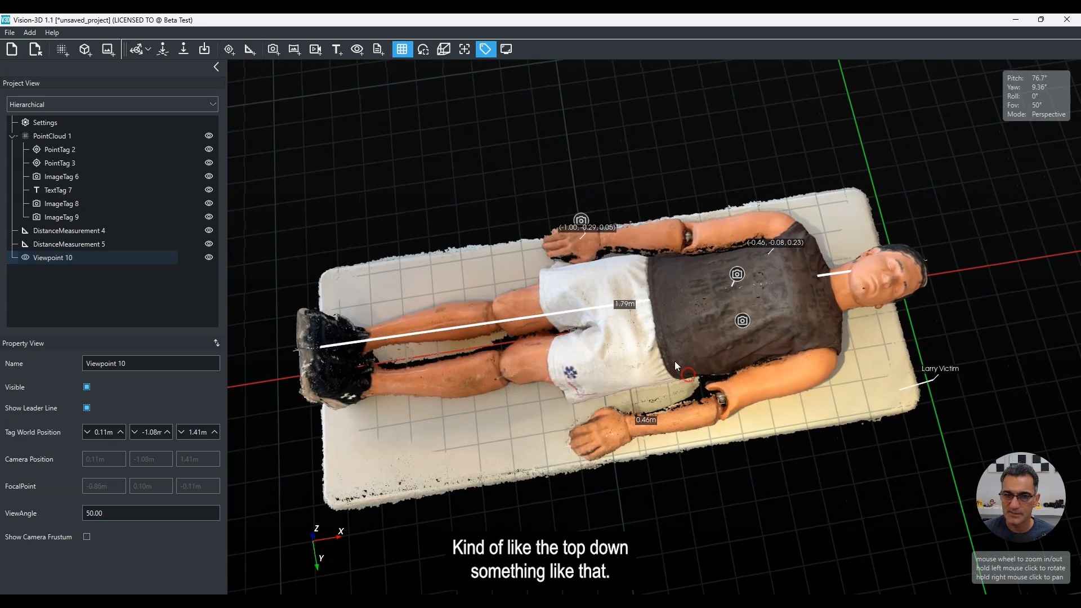
click(353, 53)
Hide the camera frustum of the top-down viewpoint.
scroll(614, 323, down, 2)
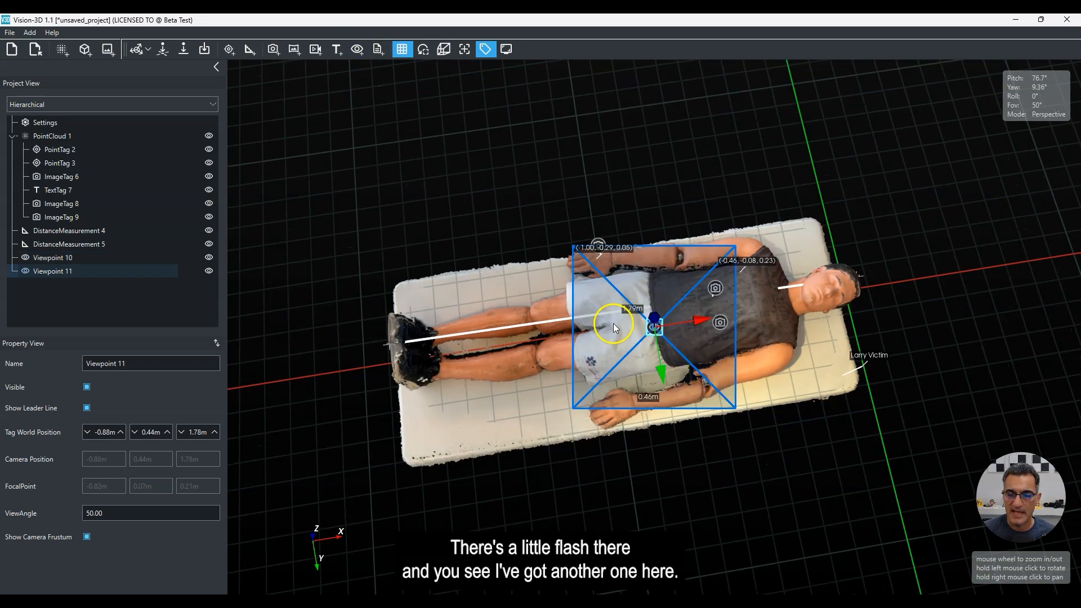
scroll(648, 332, down, 3)
drag(680, 341, 772, 218)
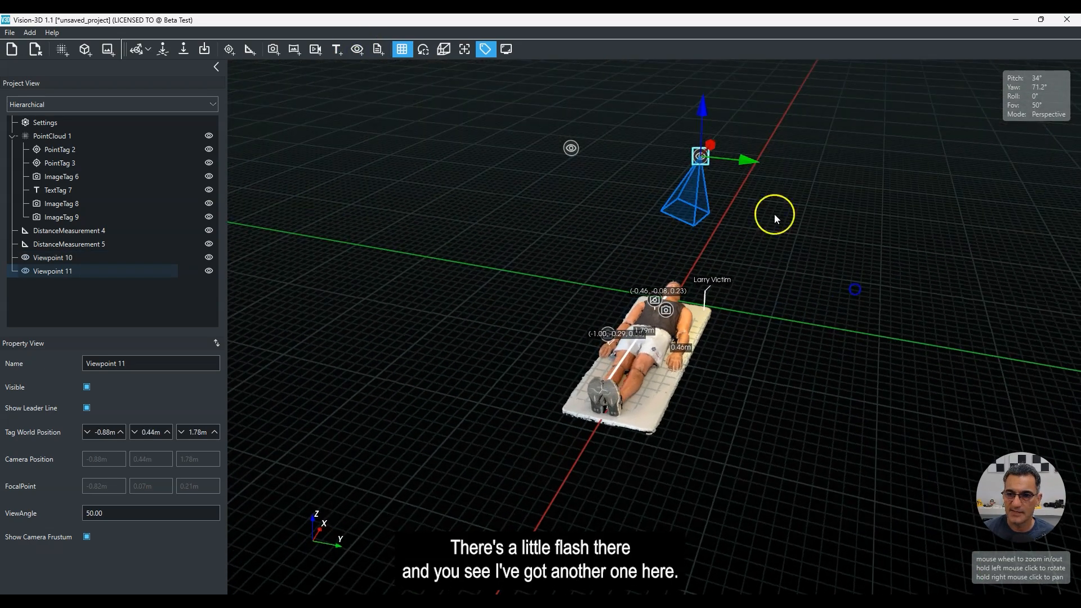
click(87, 536)
Add a document tag with the text file Larrty Autopsy.txt on the table beside the left lower leg.
right_drag(806, 329, 799, 304)
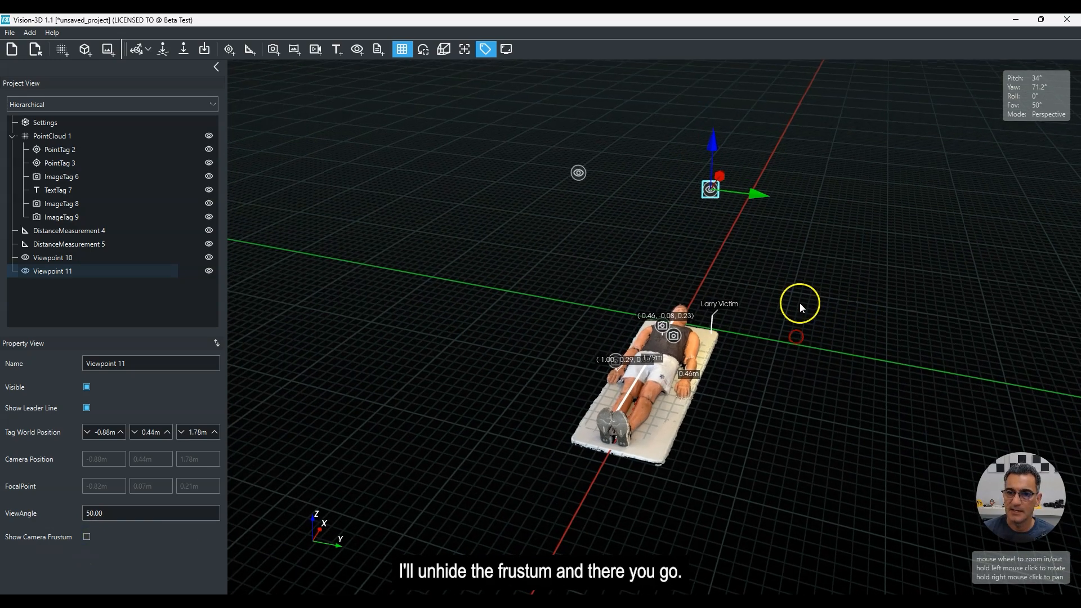
drag(732, 305, 648, 380)
scroll(603, 404, up, 3)
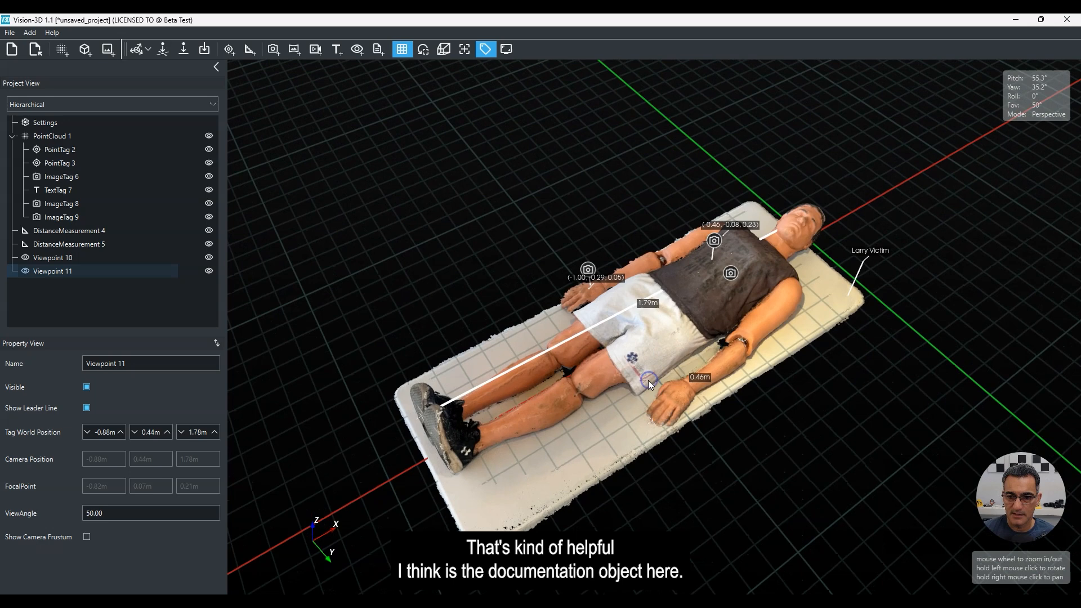
scroll(582, 344, up, 2)
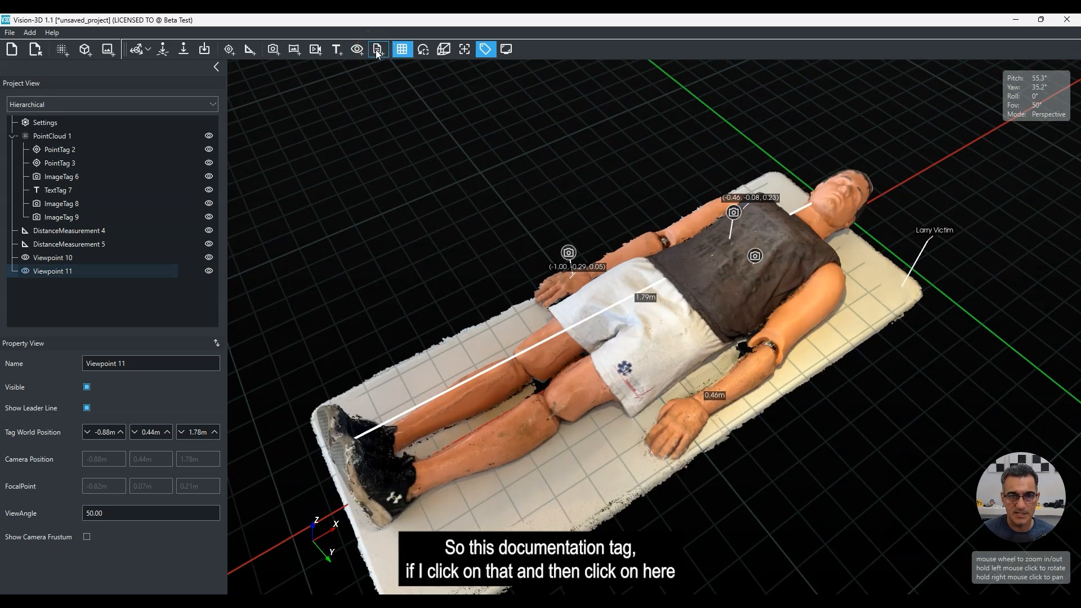
click(542, 500)
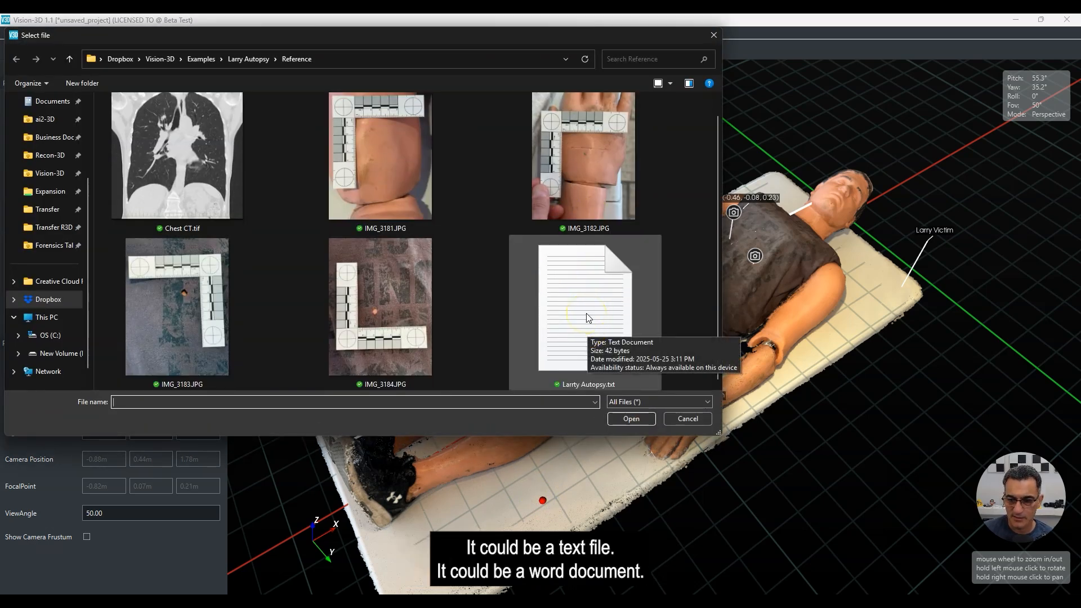
double_click(586, 313)
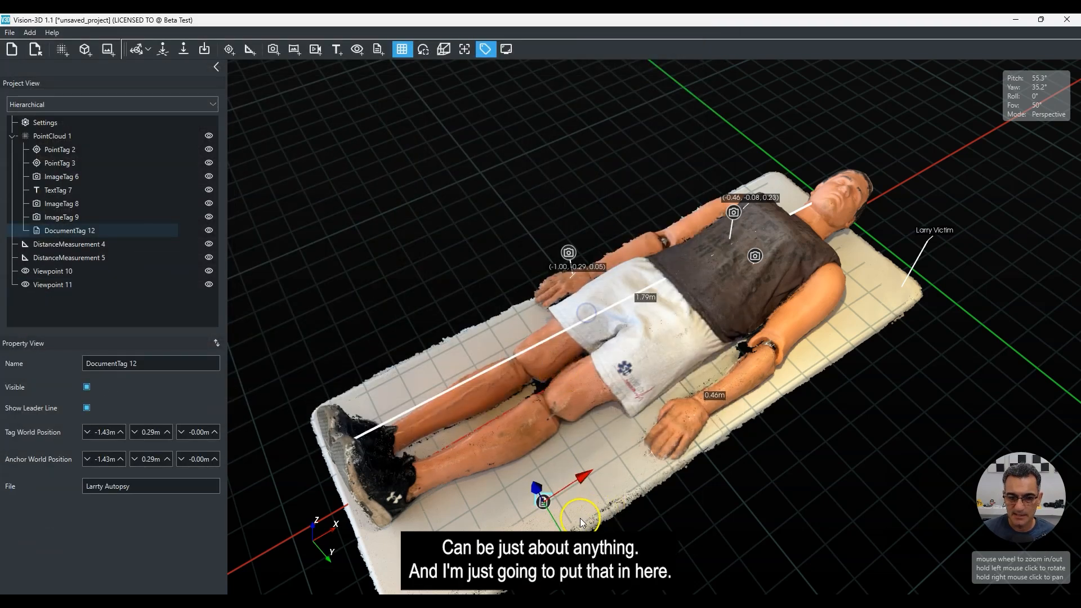
Open the autopsy report from its document tag, view the text and close the file.
drag(601, 530, 557, 505)
double_click(557, 503)
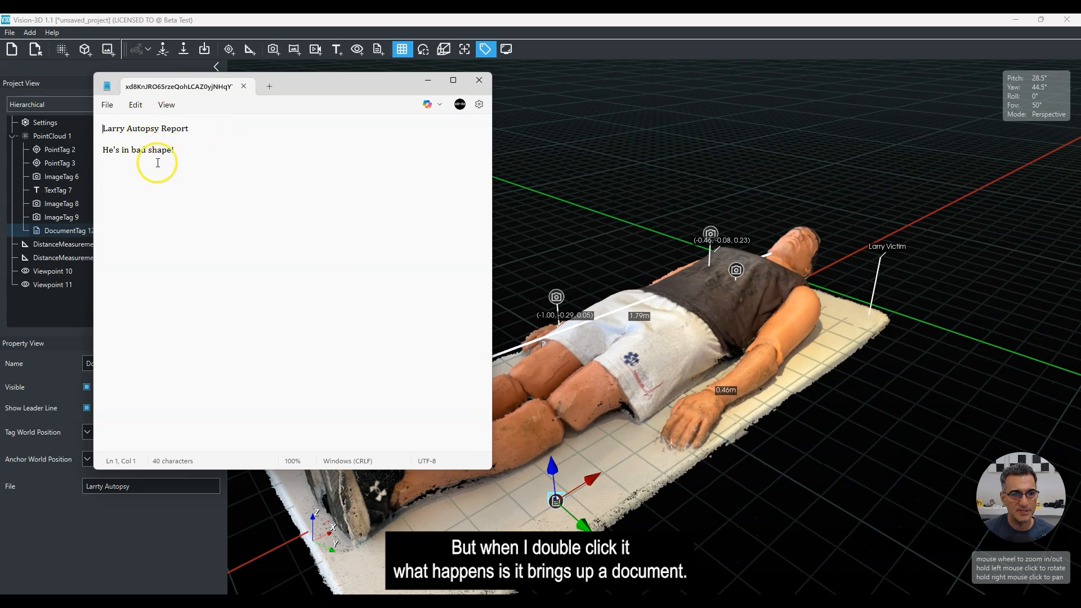
drag(297, 88, 466, 101)
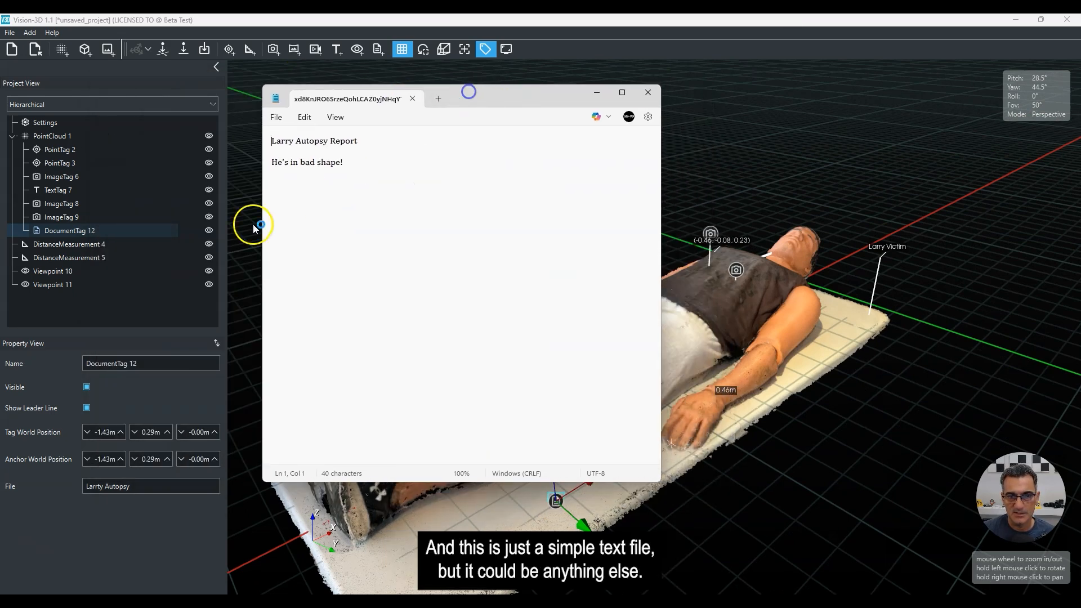
click(650, 92)
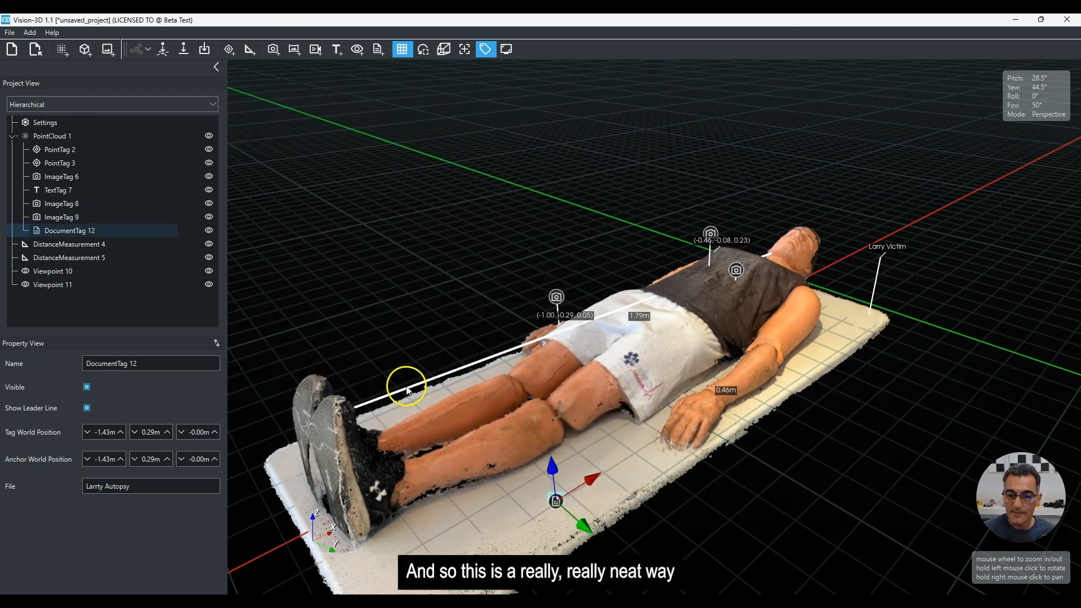
drag(412, 389, 587, 366)
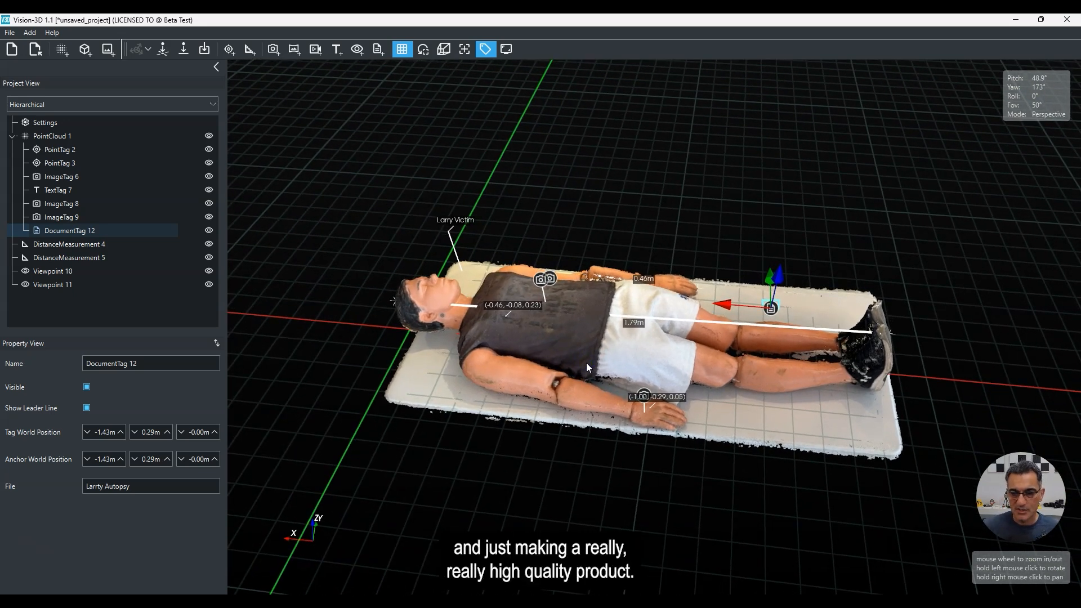
click(876, 278)
drag(666, 336, 557, 353)
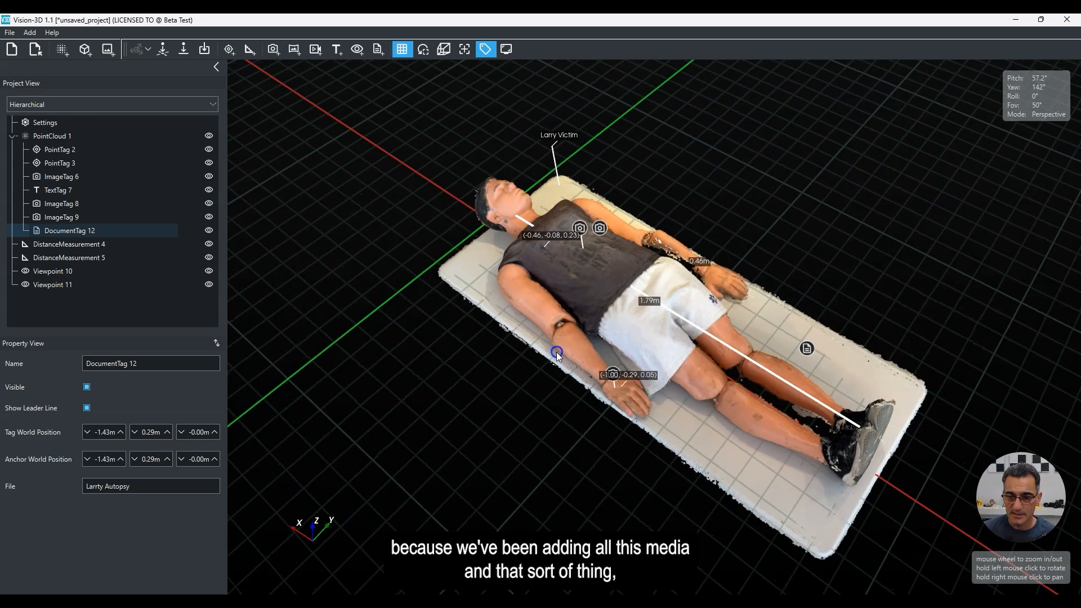
drag(675, 372, 771, 373)
right_drag(772, 373, 735, 373)
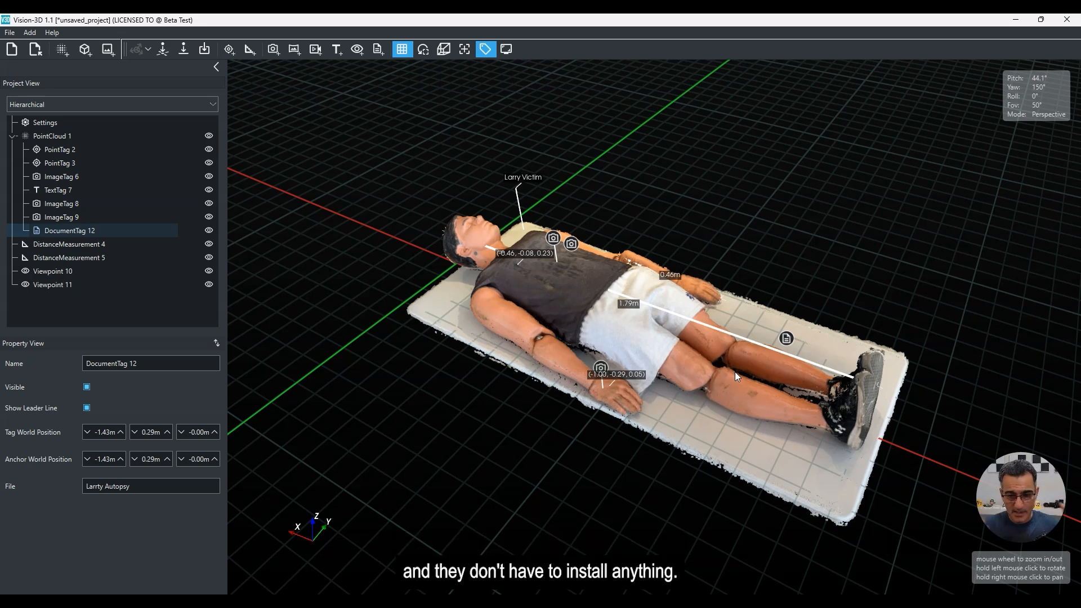
mouse_move(639, 441)
mouse_down()
mouse_move(621, 429)
mouse_move(634, 428)
mouse_up()
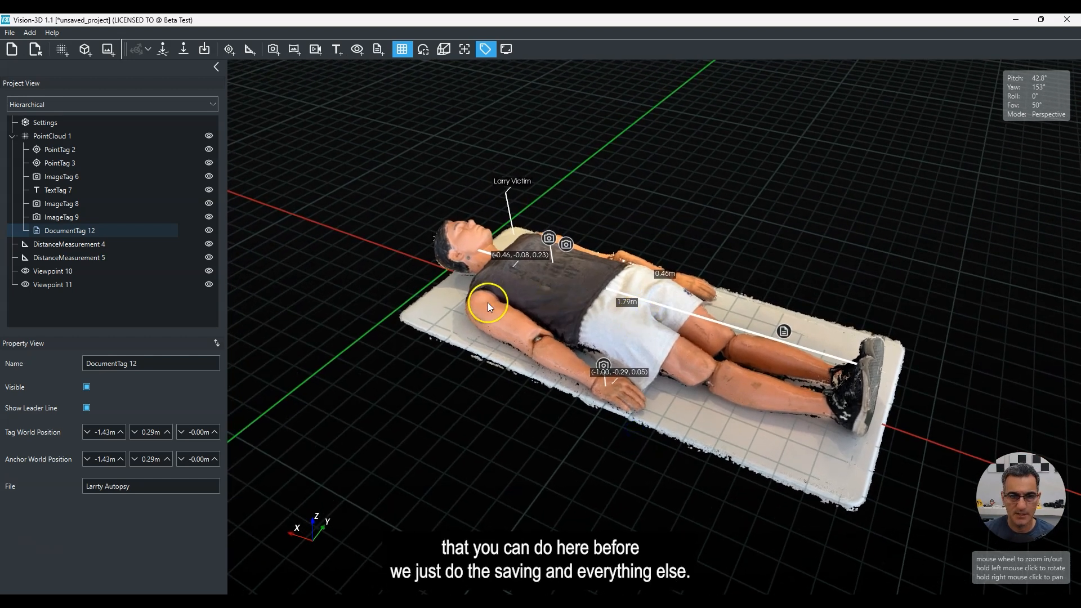
click(10, 34)
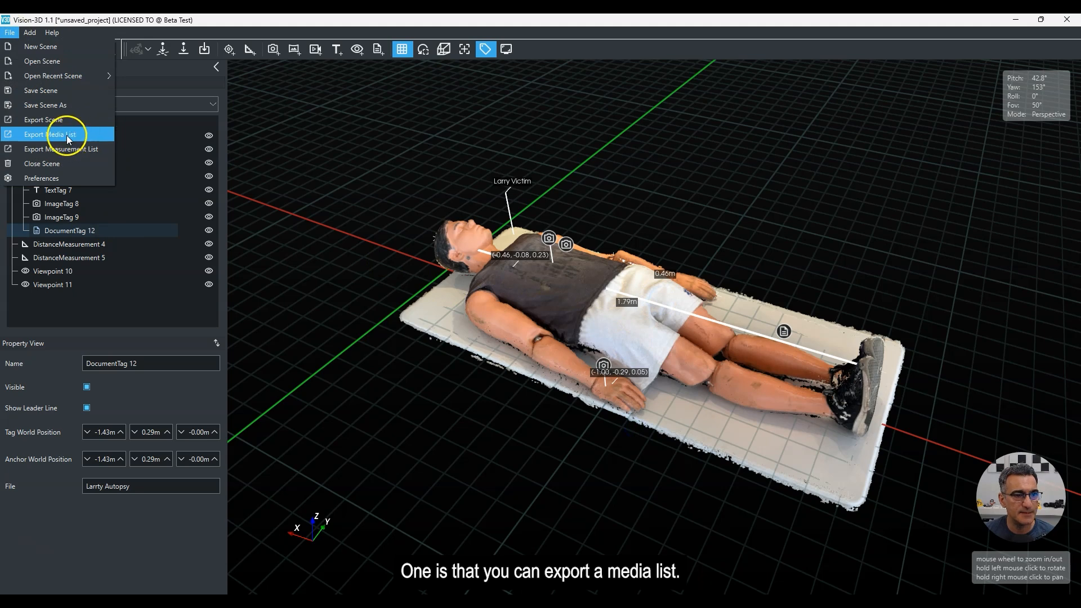
click(473, 346)
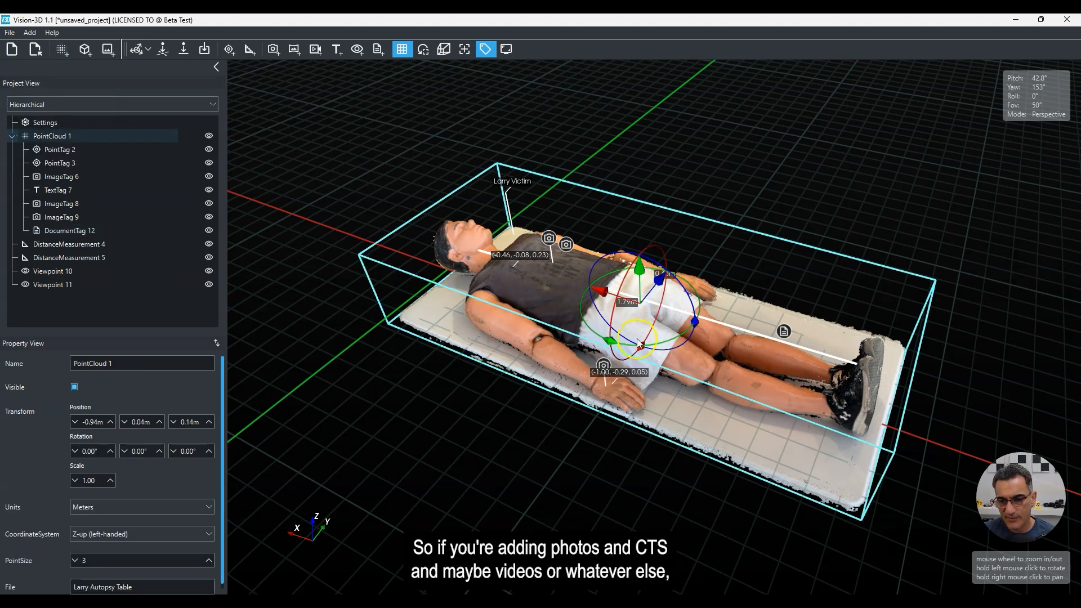
click(518, 528)
drag(591, 449, 503, 457)
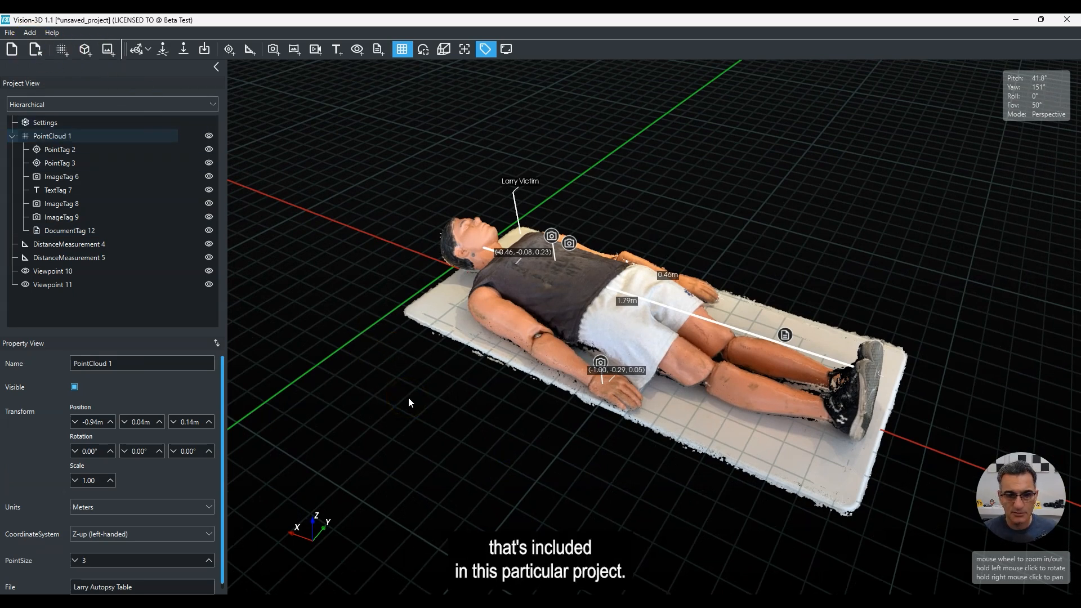
Export the project's media list to the Desktop as a text file named "media list".
click(10, 32)
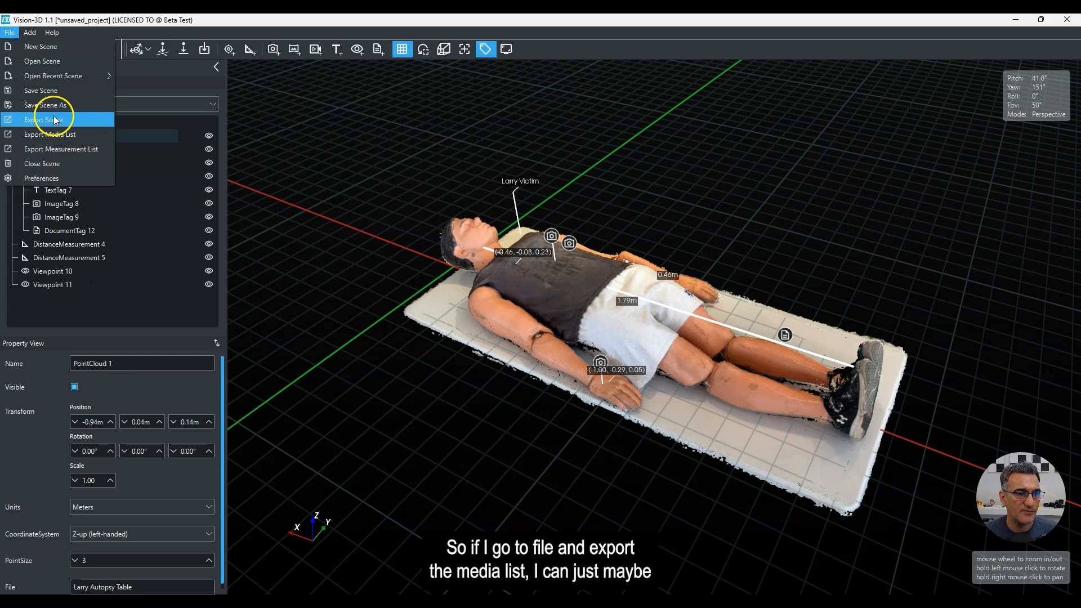
click(54, 134)
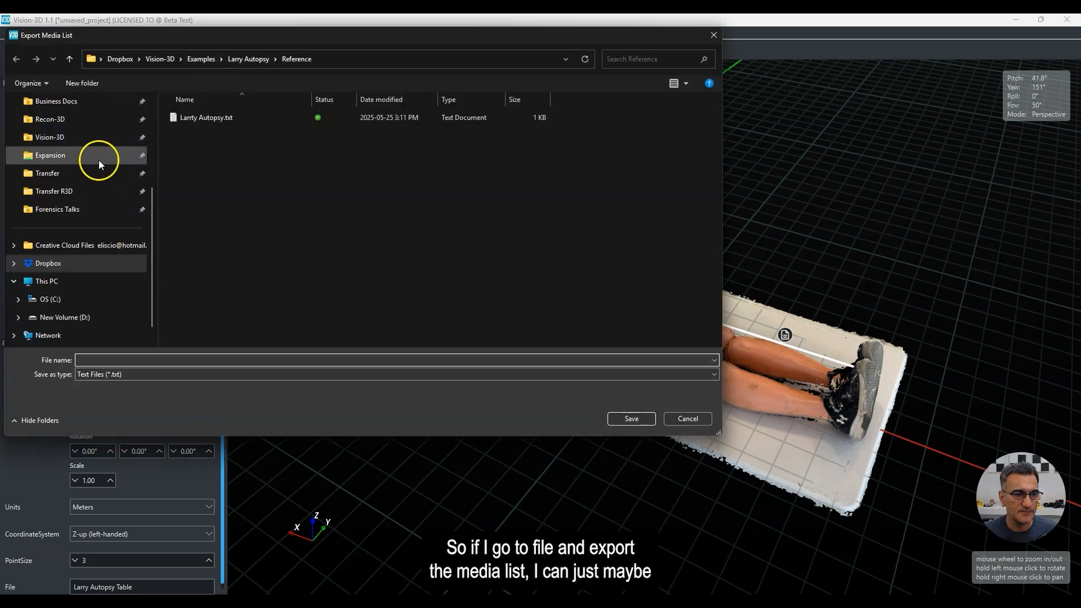
scroll(56, 169, up, 3)
click(53, 157)
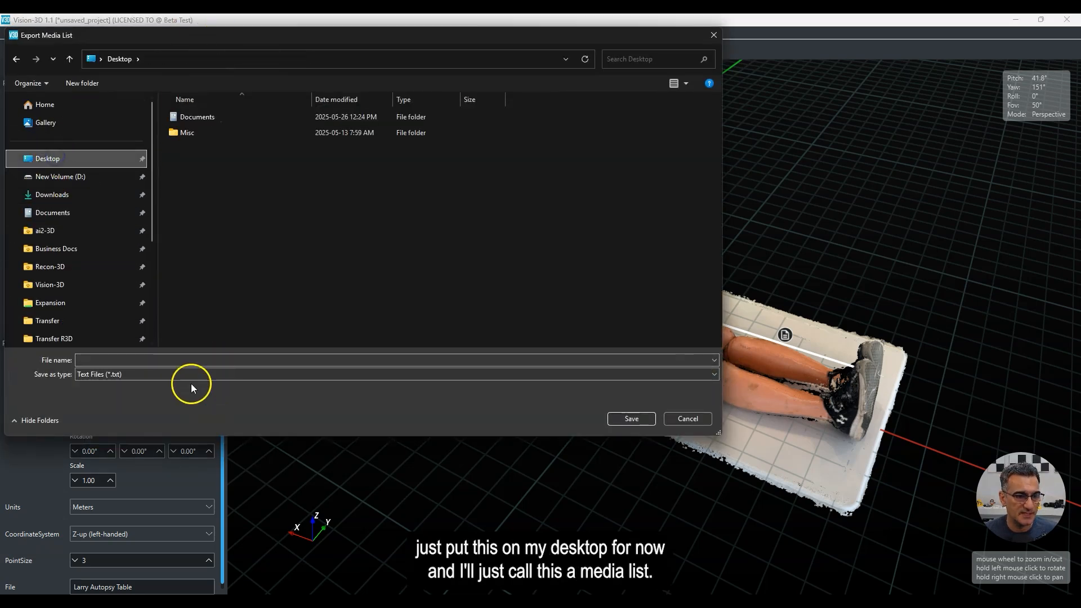
click(169, 360)
text(medi)
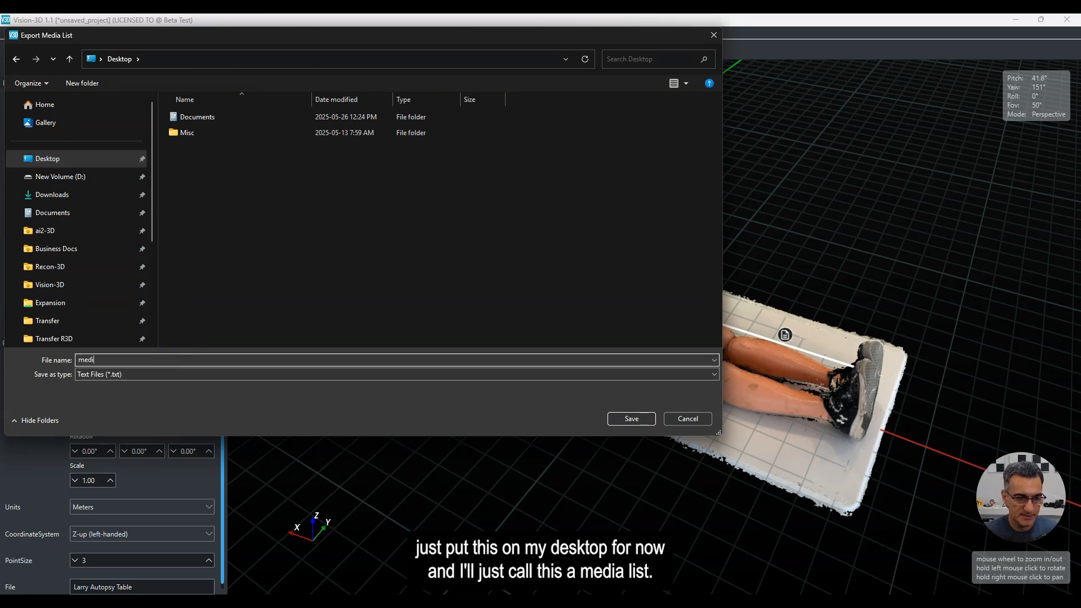
text(a list)
key(Return)
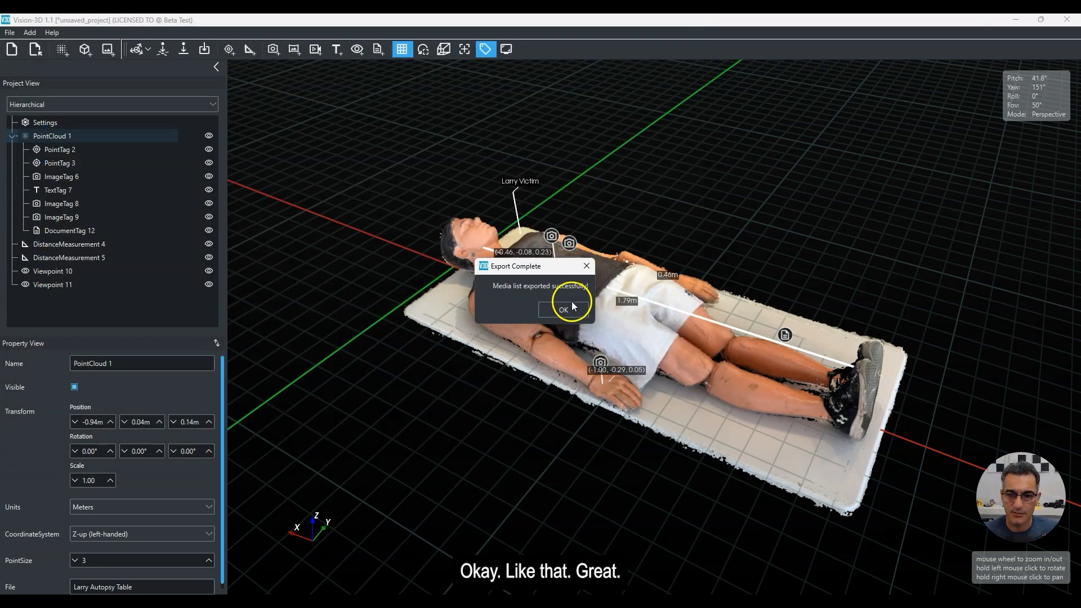
click(573, 311)
Export the project's measurement list to the Desktop as a text file named "Measurement List".
click(12, 32)
click(53, 148)
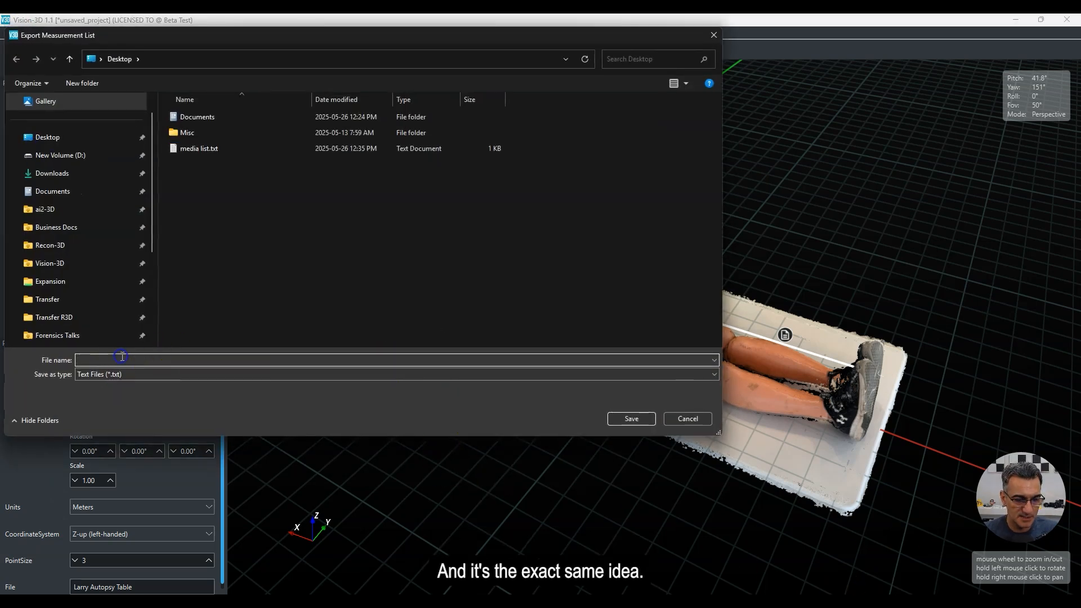
click(122, 359)
text(Measurem)
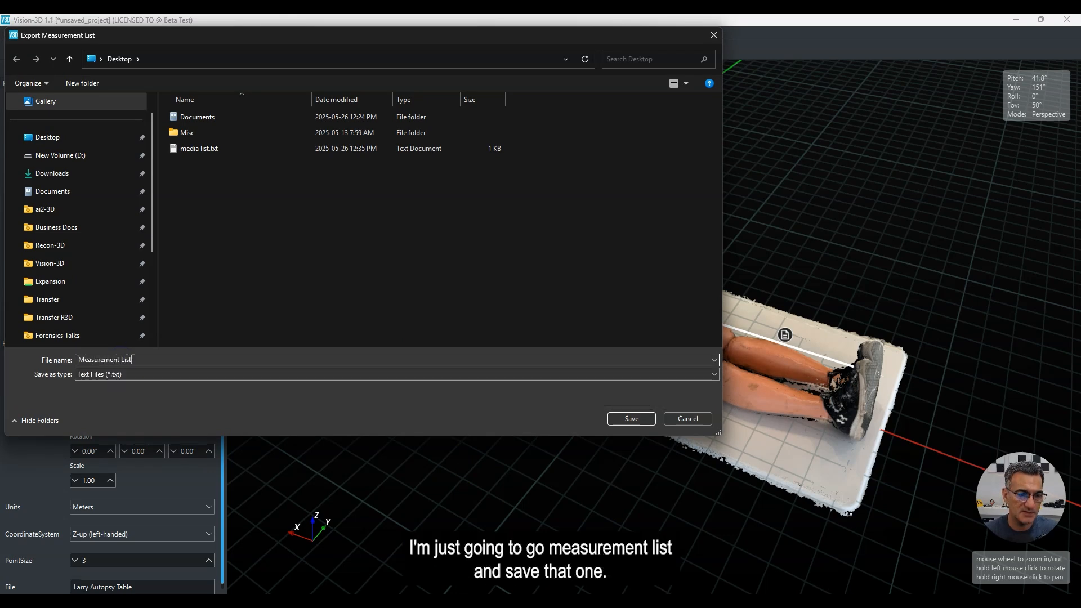
text(ent List)
key(Return)
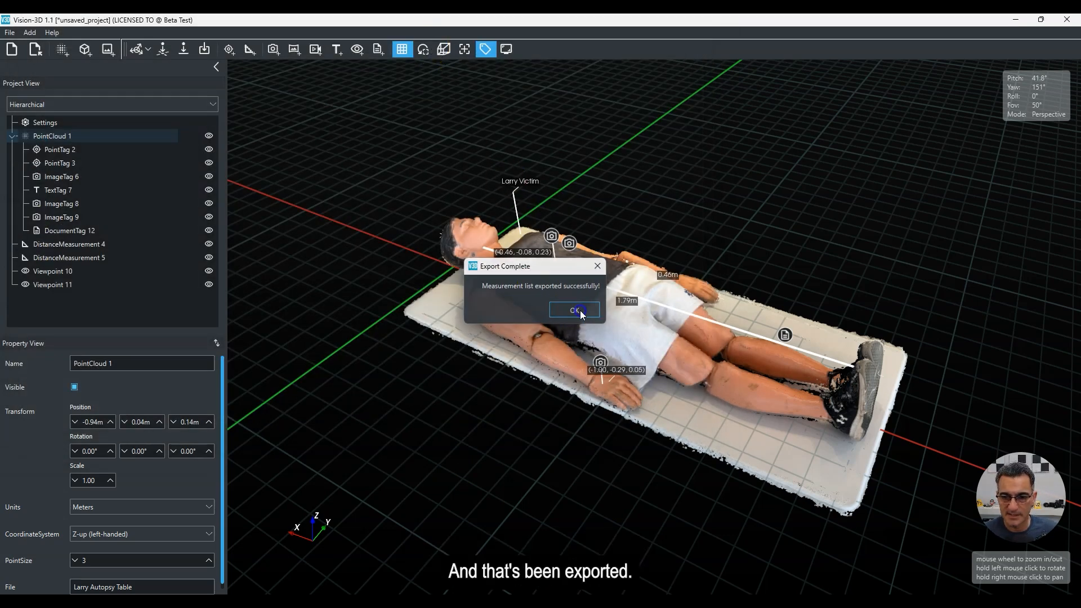
click(574, 310)
Switch to the desktop, open Measurement List.txt, review the point coordinates and distance measurement entries, and close the file.
key(super+Down)
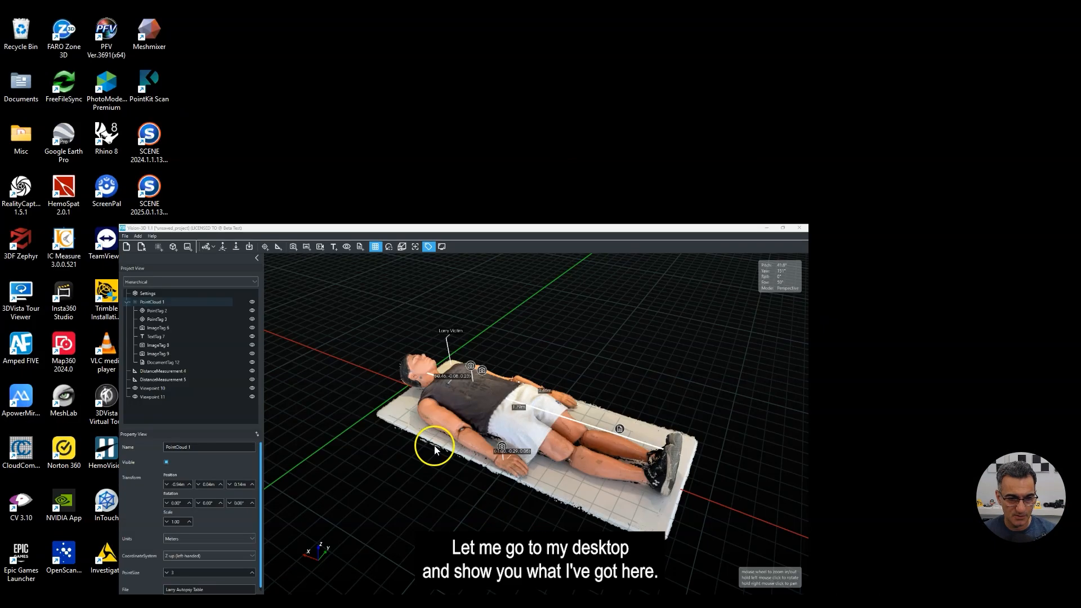
key(super+Down)
double_click(149, 347)
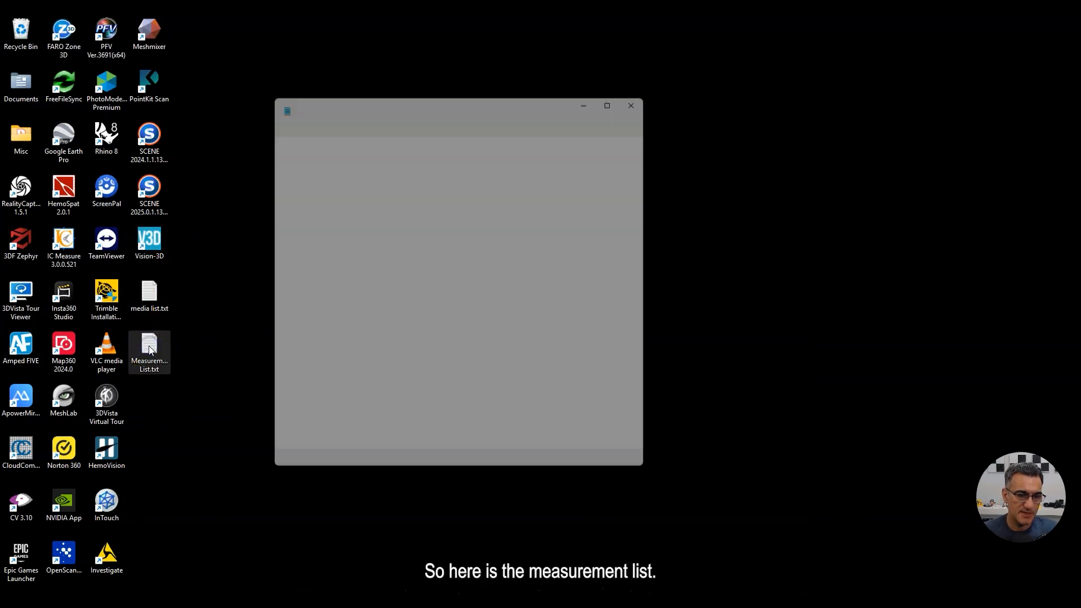
ctrl+scroll(465, 199, up, 1)
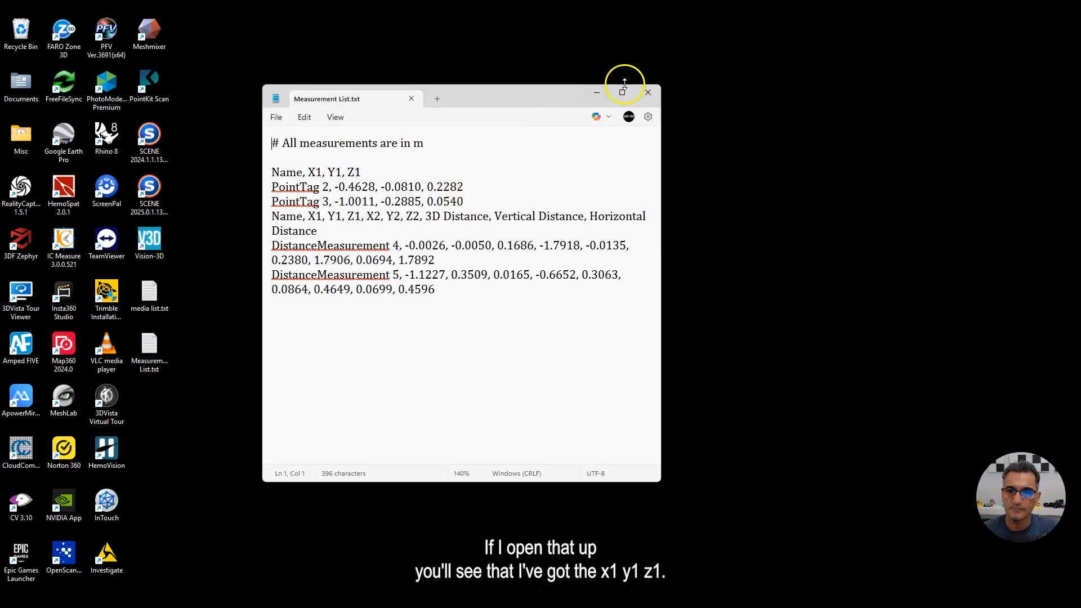
click(623, 91)
drag(16, 97, 231, 127)
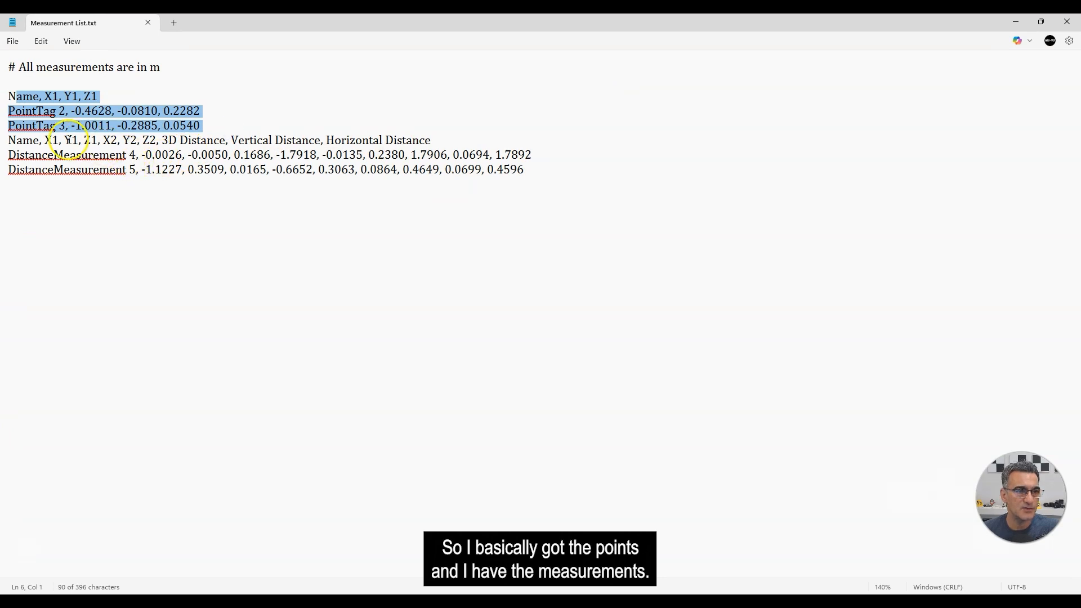
drag(130, 154, 419, 156)
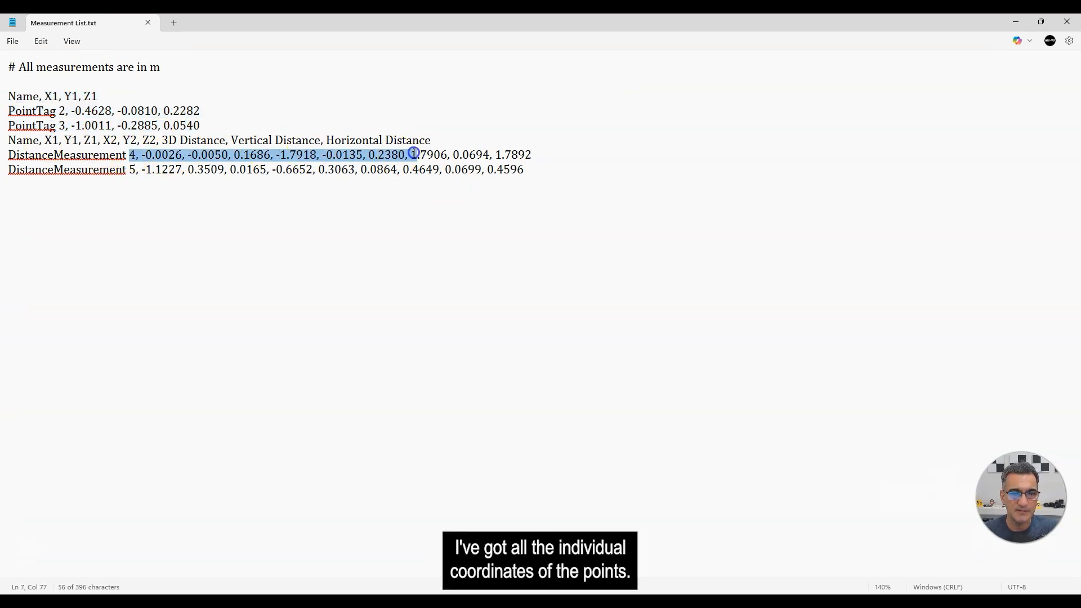
click(421, 154)
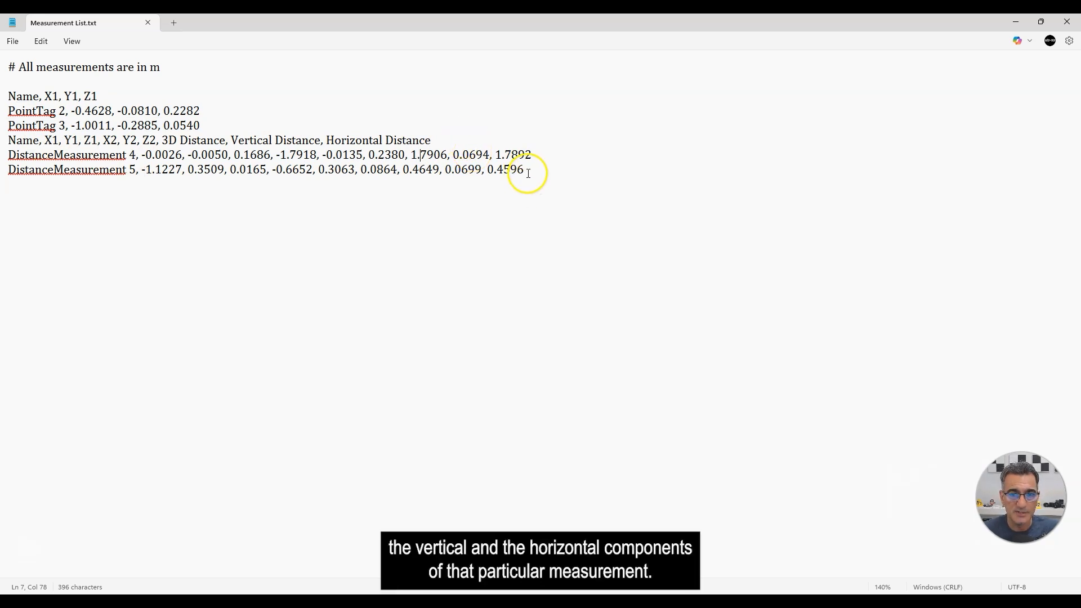
drag(527, 169, 123, 89)
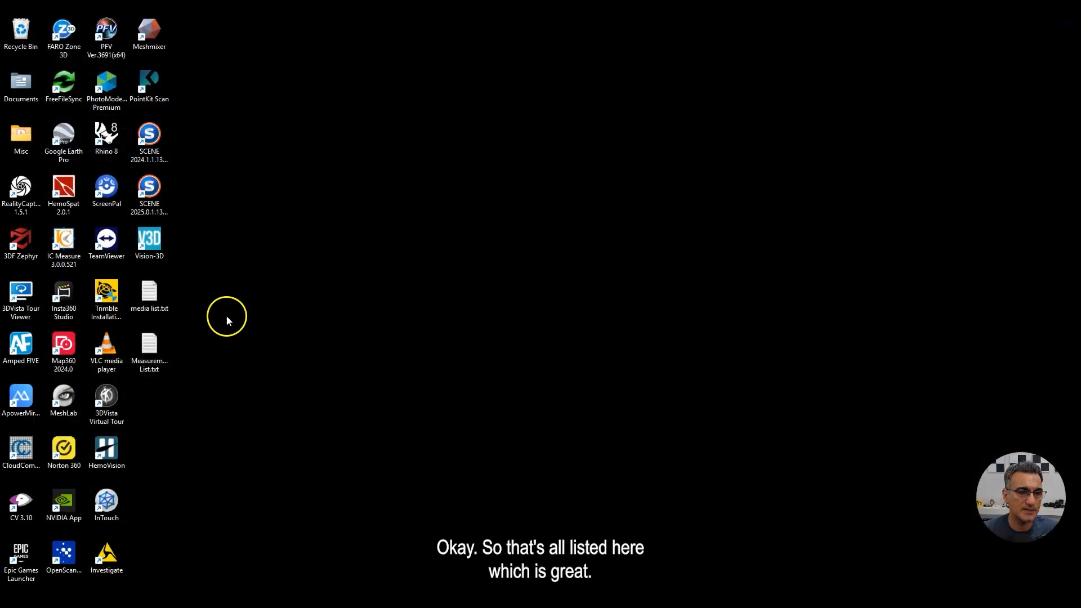
Open media list.txt from the desktop, check the filenames listed for the image and document tags, and close the file.
double_click(148, 292)
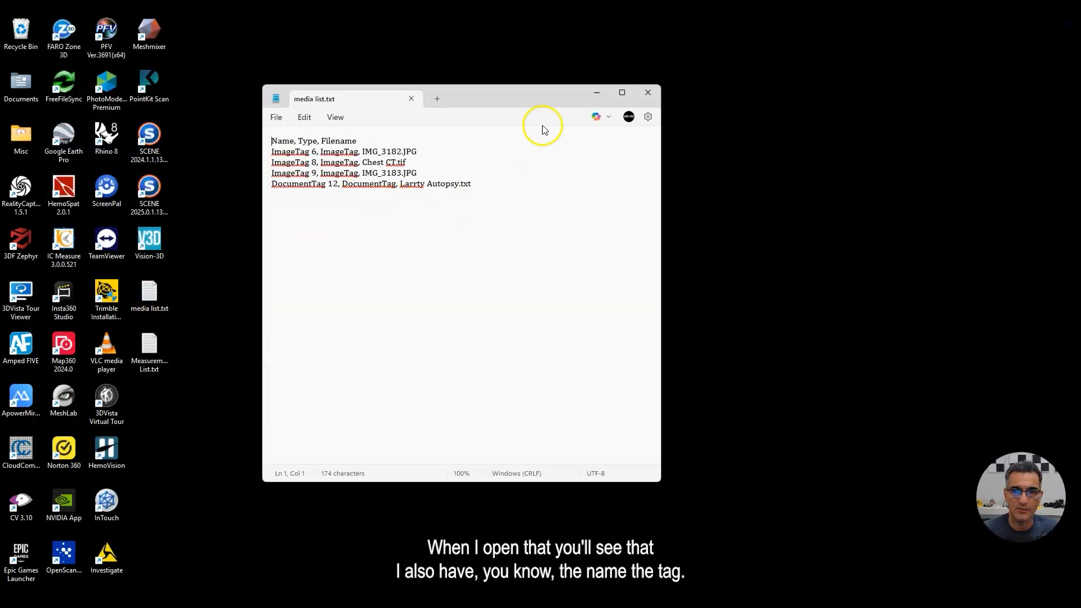
click(621, 92)
ctrl+scroll(415, 225, up, 11)
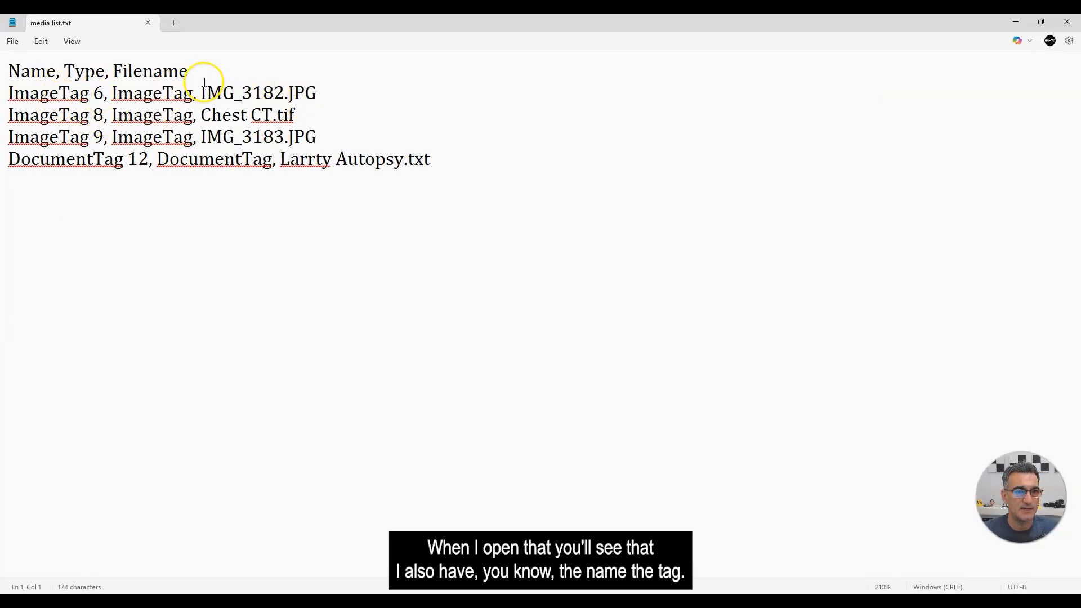
drag(201, 93, 352, 93)
drag(202, 115, 333, 115)
drag(202, 138, 357, 137)
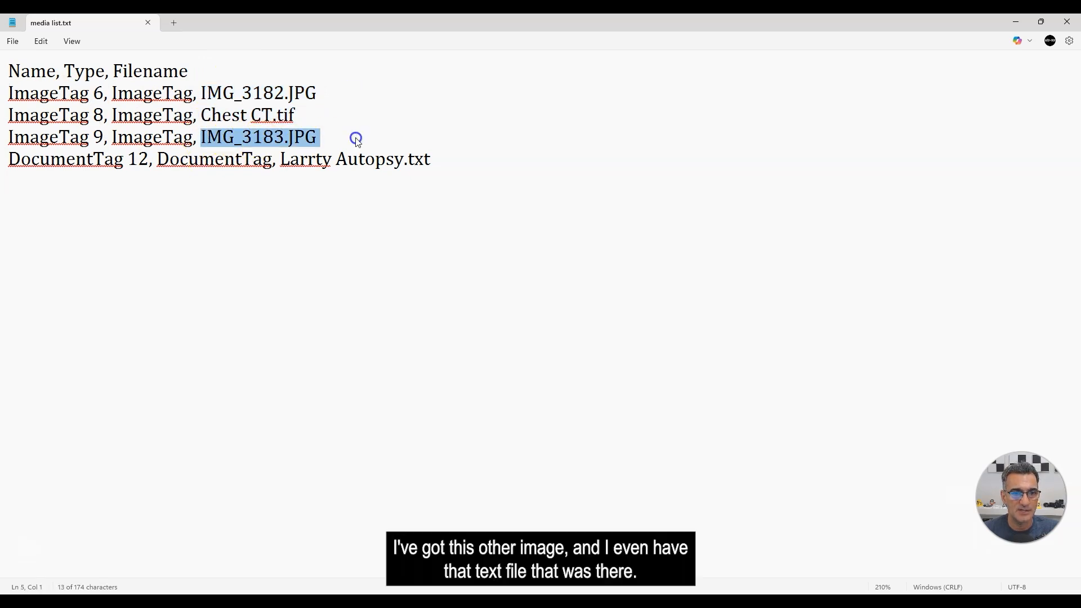
drag(433, 160, 311, 161)
click(410, 169)
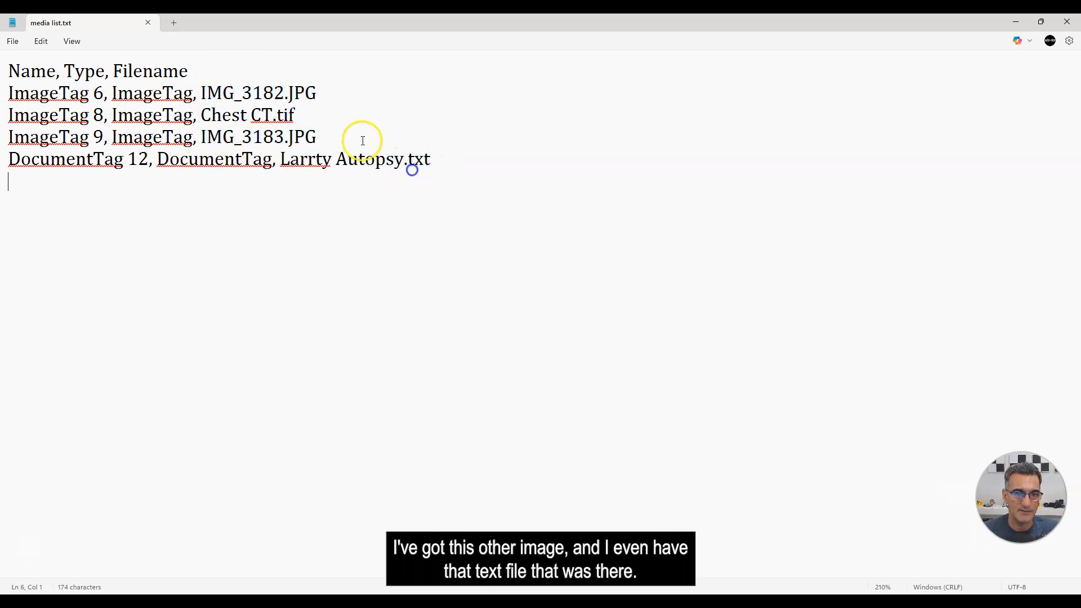
click(1067, 21)
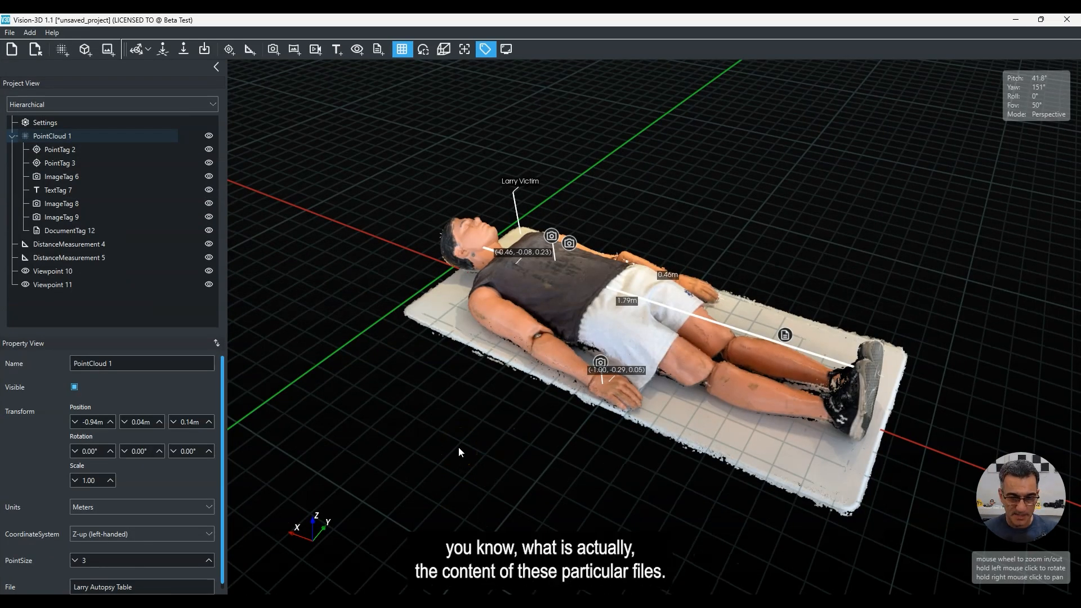
drag(767, 235, 753, 248)
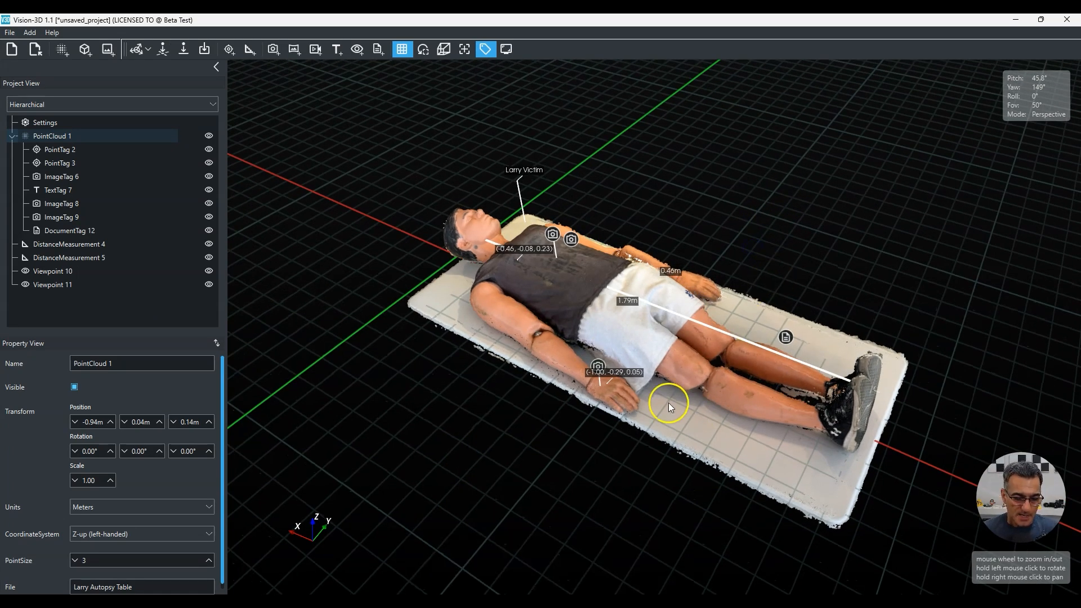
click(10, 32)
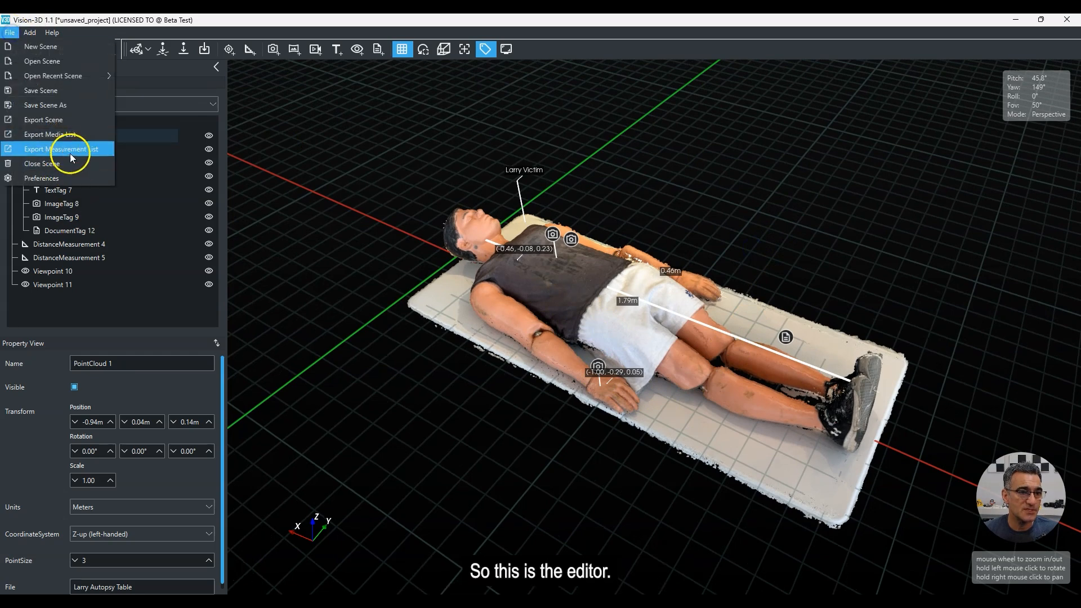
click(53, 118)
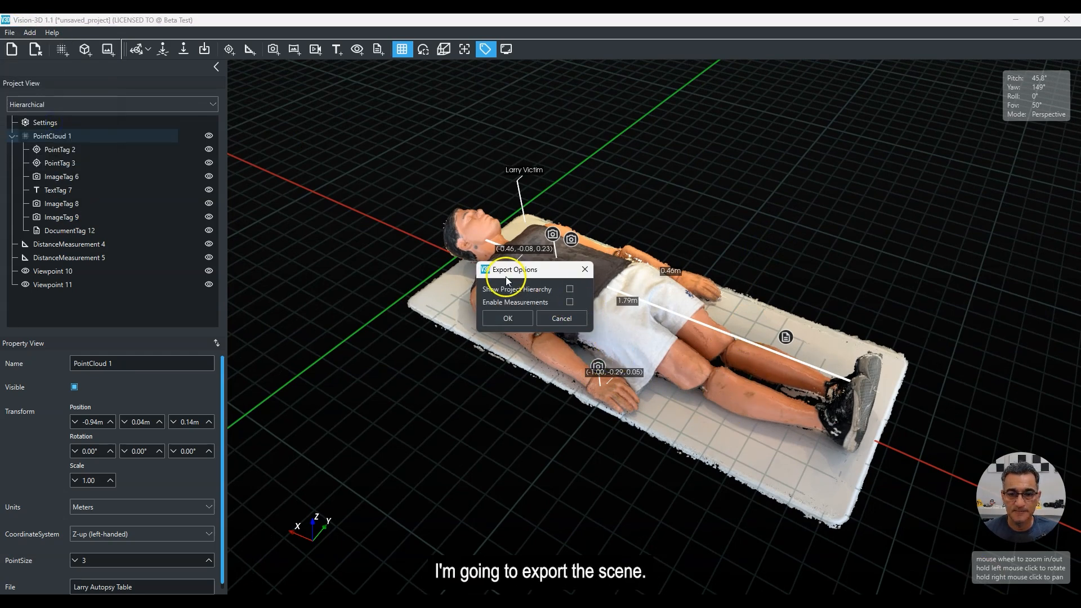
click(562, 318)
Save the scene to the Desktop as a .v3d file named "larry autopsy".
click(10, 32)
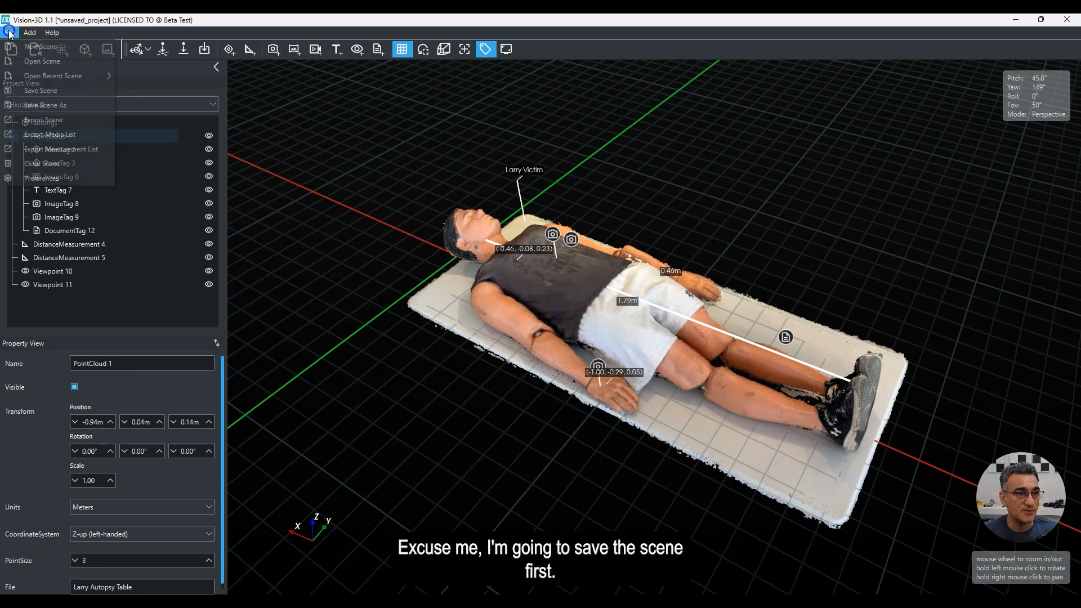
click(60, 106)
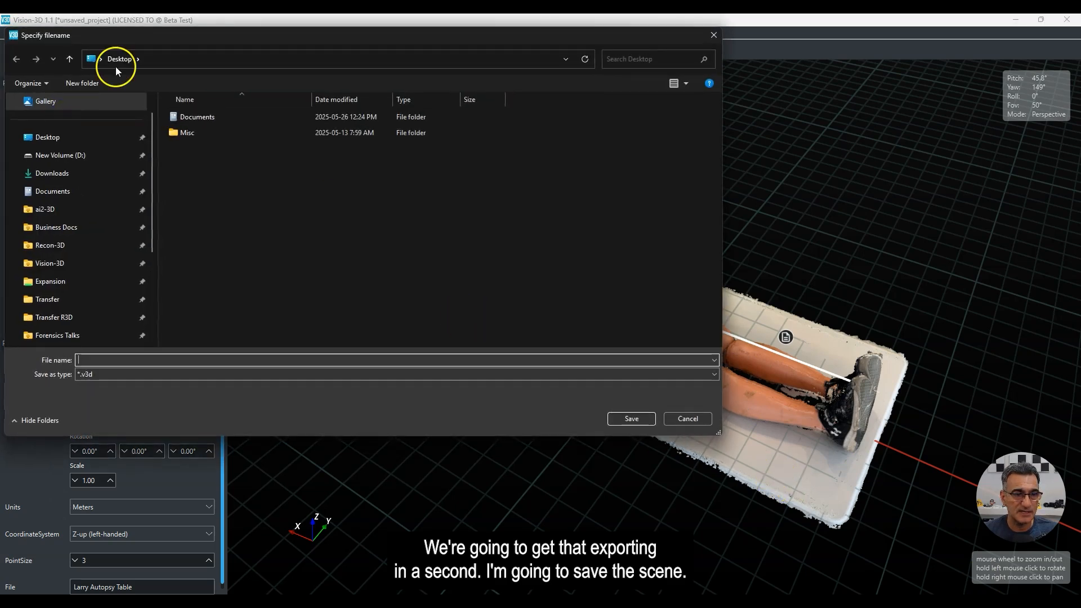
click(45, 158)
click(139, 359)
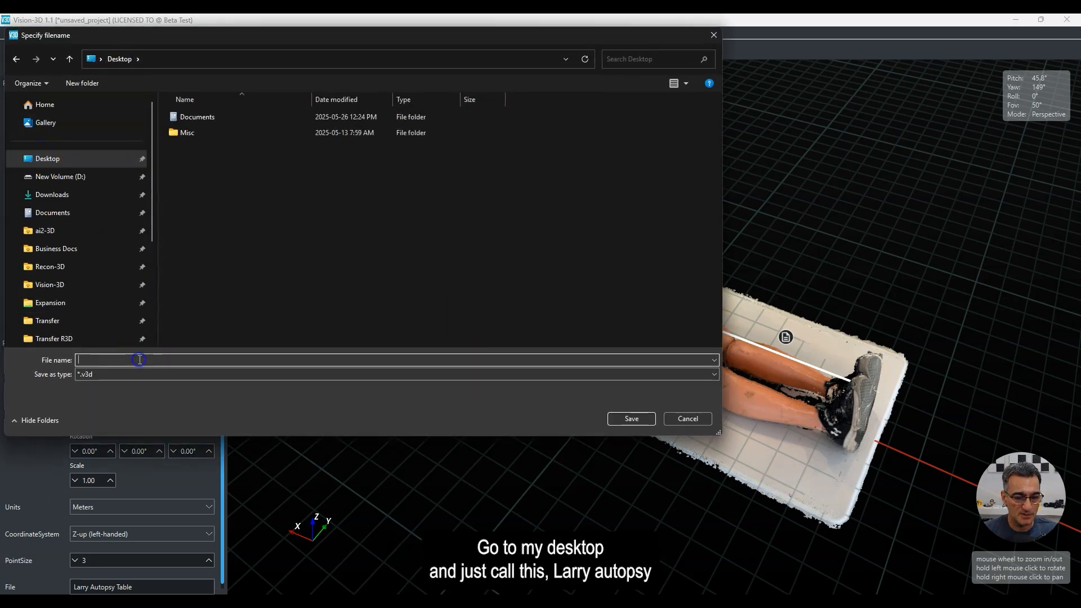
text(larry auytos)
key(BackSpace)
key(BackSpace)
key(BackSpace)
key(BackSpace)
text(topsy)
key(Return)
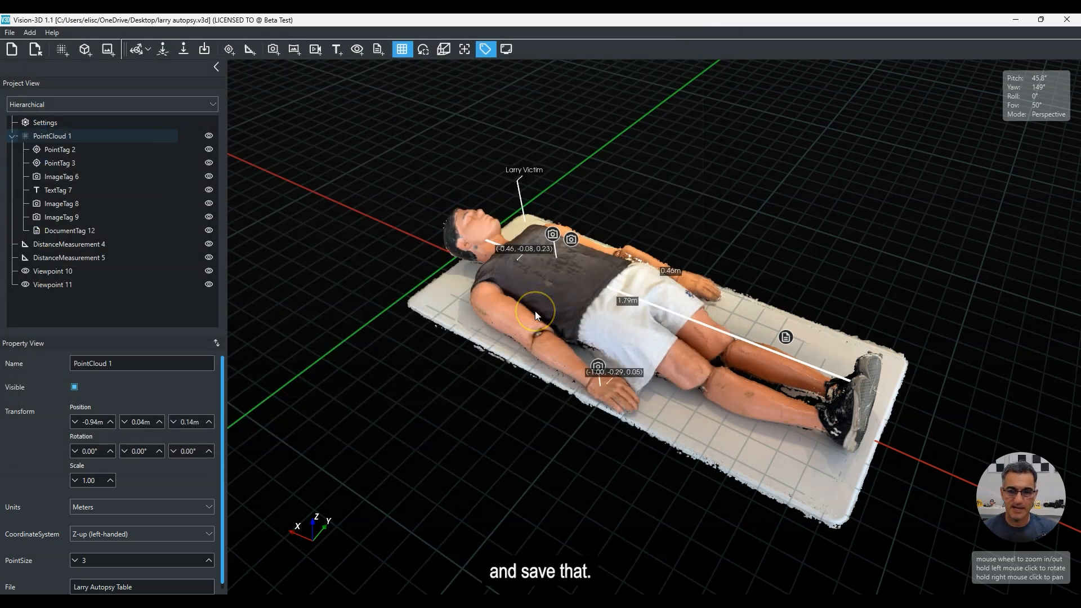
Start exporting the scene with Show Project Hierarchy and Enable Measurements turned on.
drag(465, 412, 507, 451)
click(182, 56)
click(10, 32)
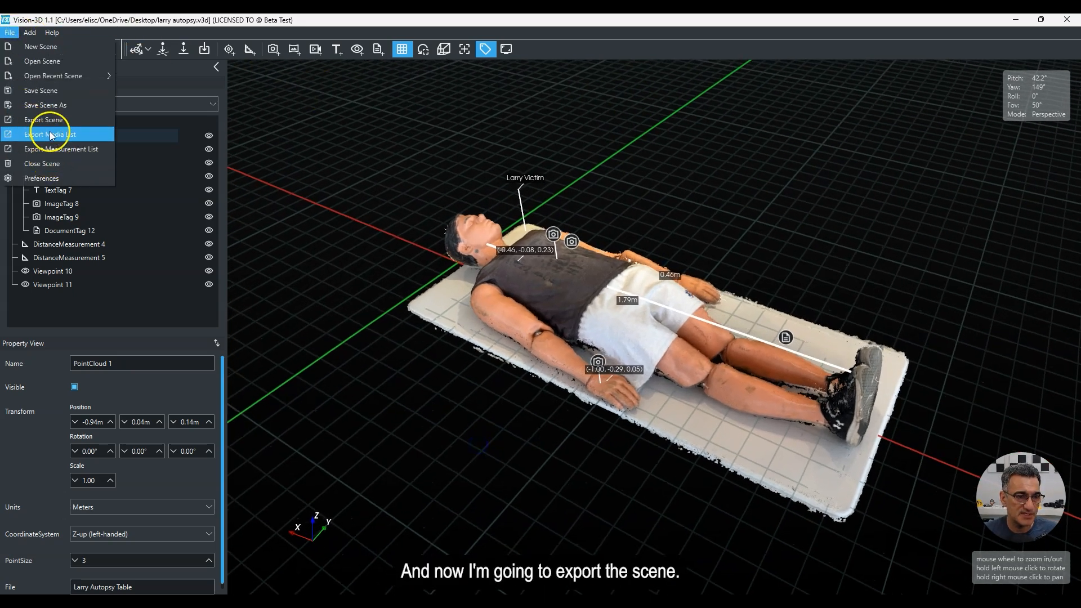
click(43, 119)
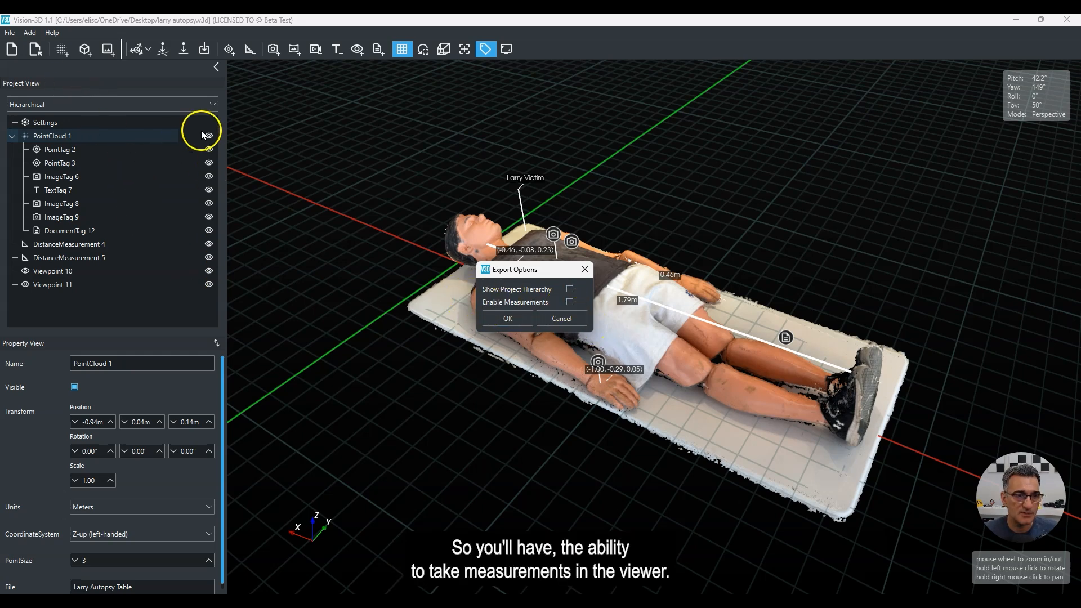
click(570, 302)
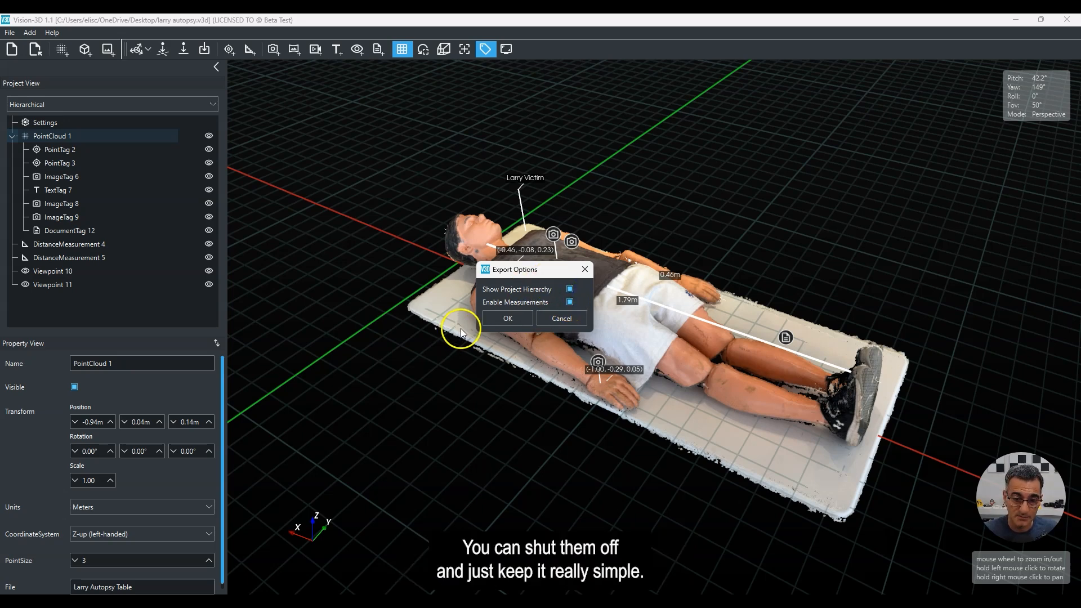
click(506, 319)
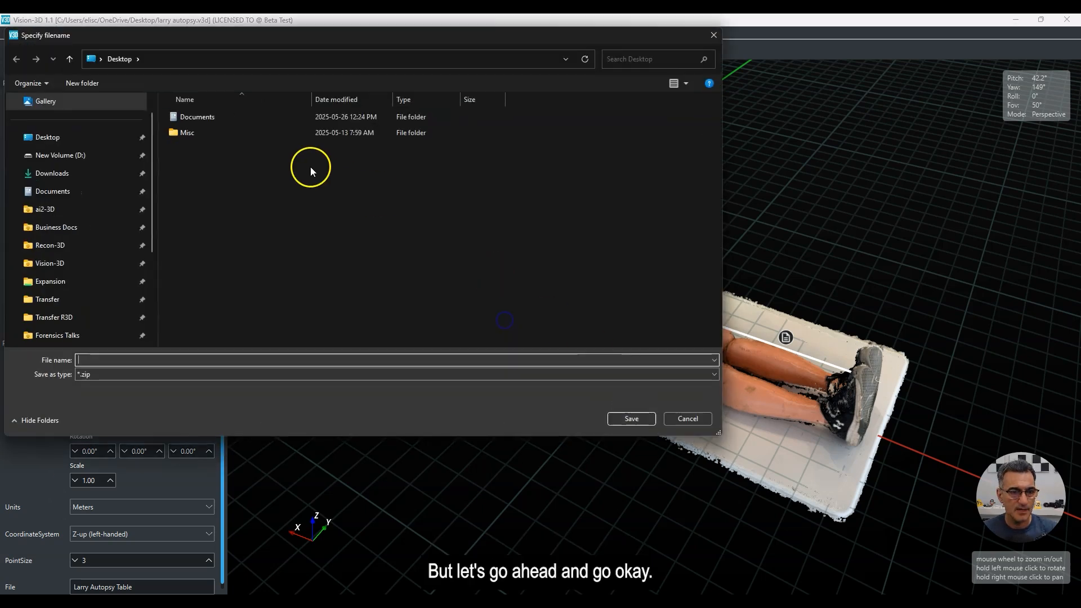
Save the exported scene to the Desktop as a zip file named "larry demo" and dismiss the export notice.
click(152, 363)
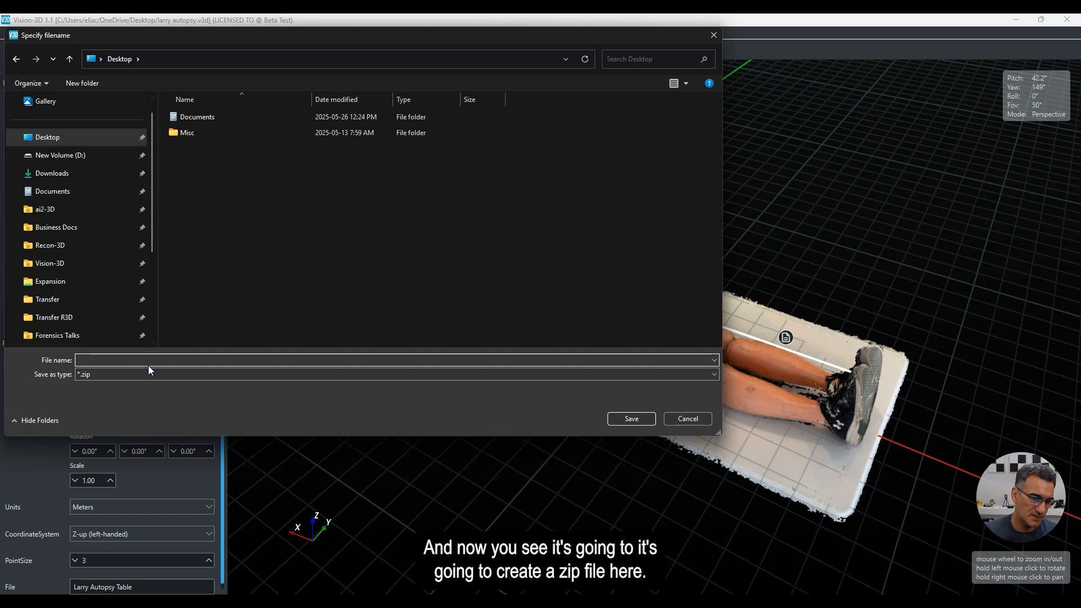
click(93, 363)
text(larry demo)
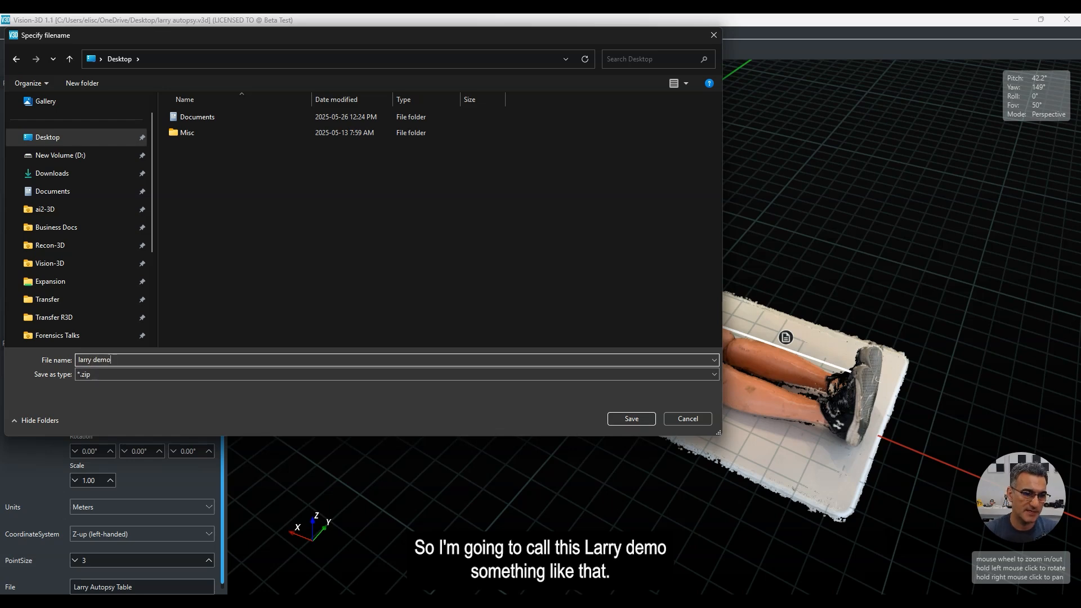
key(Return)
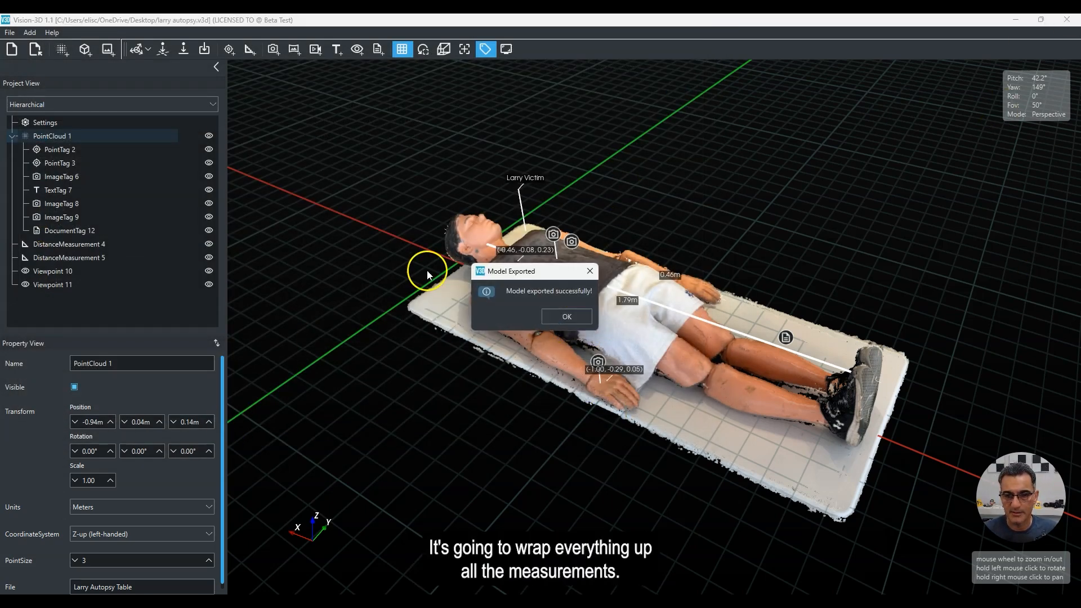
click(566, 316)
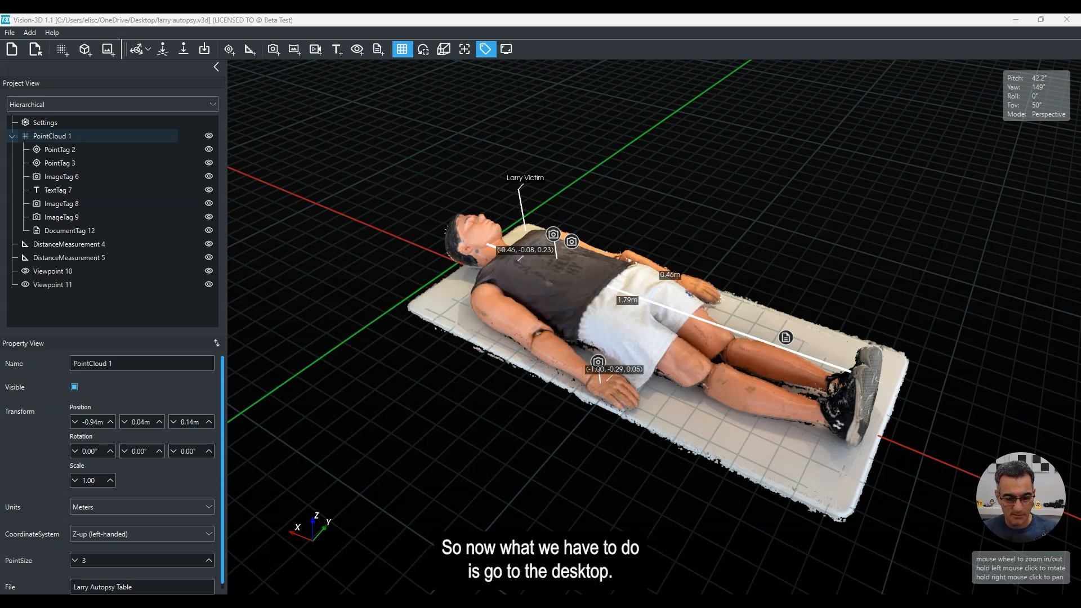
Switch to the desktop, move larry demo.zip to the empty area and extract it into the default larry demo folder.
key(super+d)
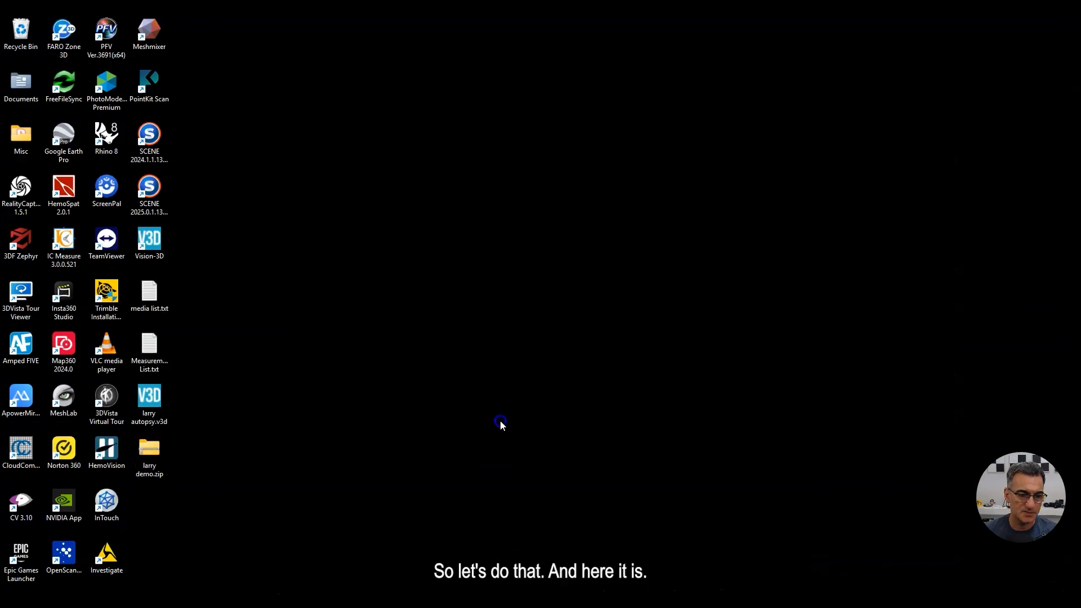
drag(145, 454, 446, 203)
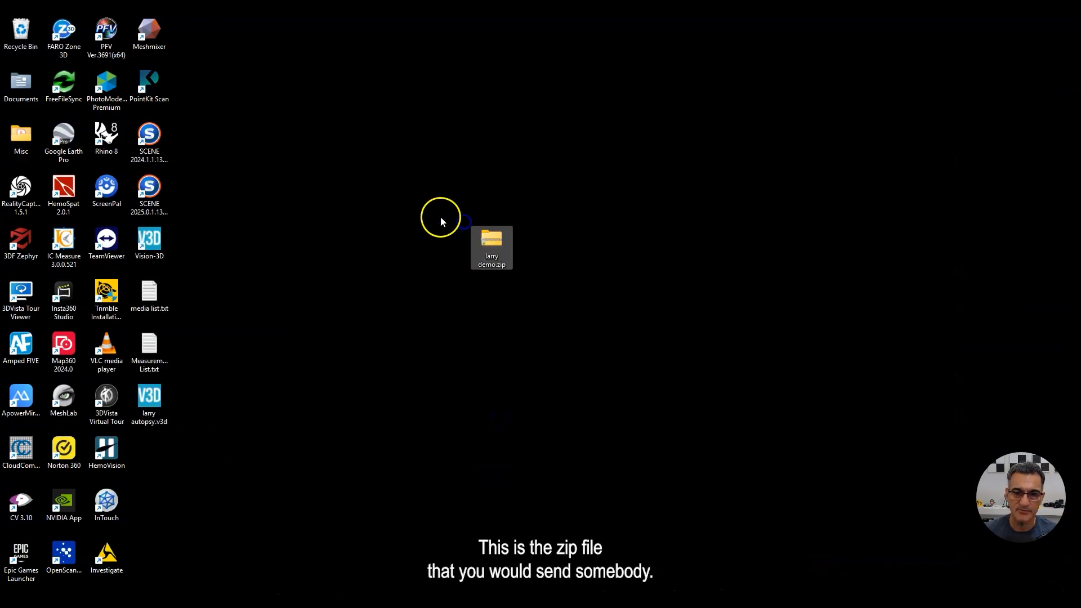
right_click(494, 239)
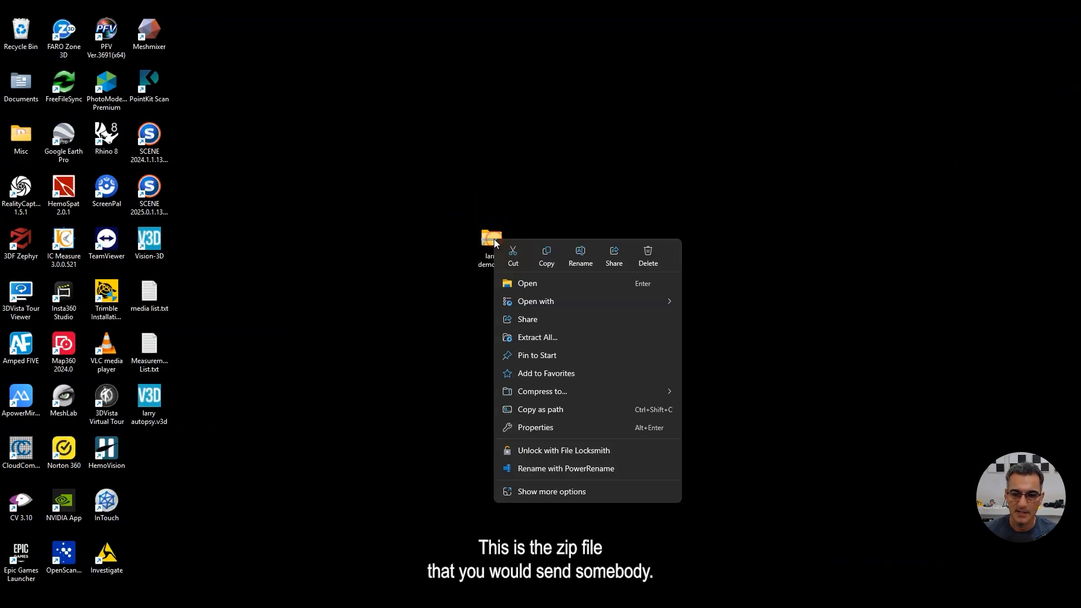
click(523, 336)
key(Return)
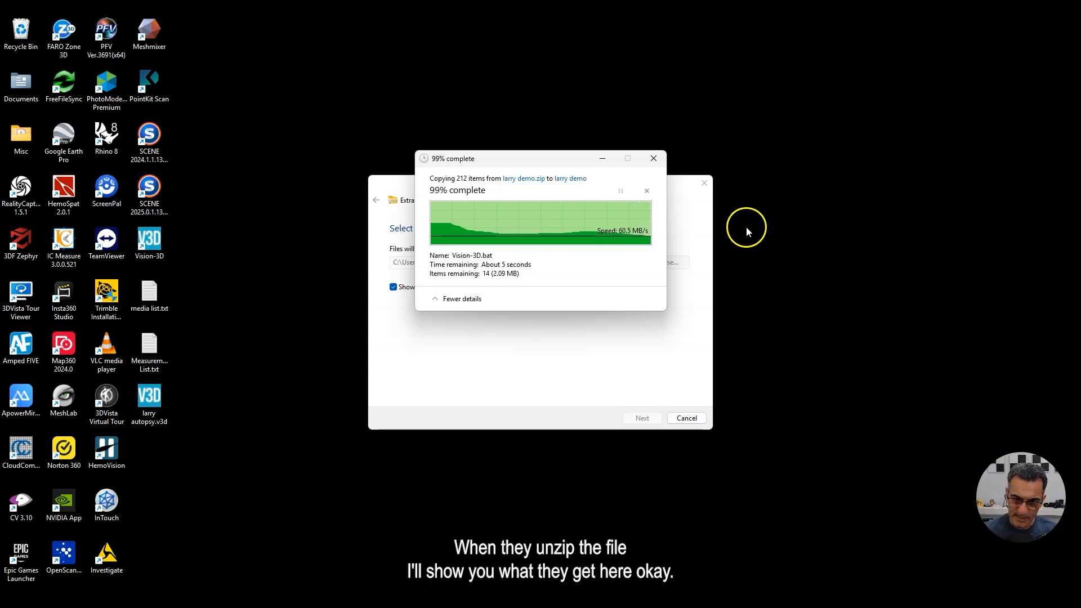
Maximize the extracted larry demo folder, launch Vision-3D.bat from it and maximize the viewer that opens.
drag(0, 149, 451, 139)
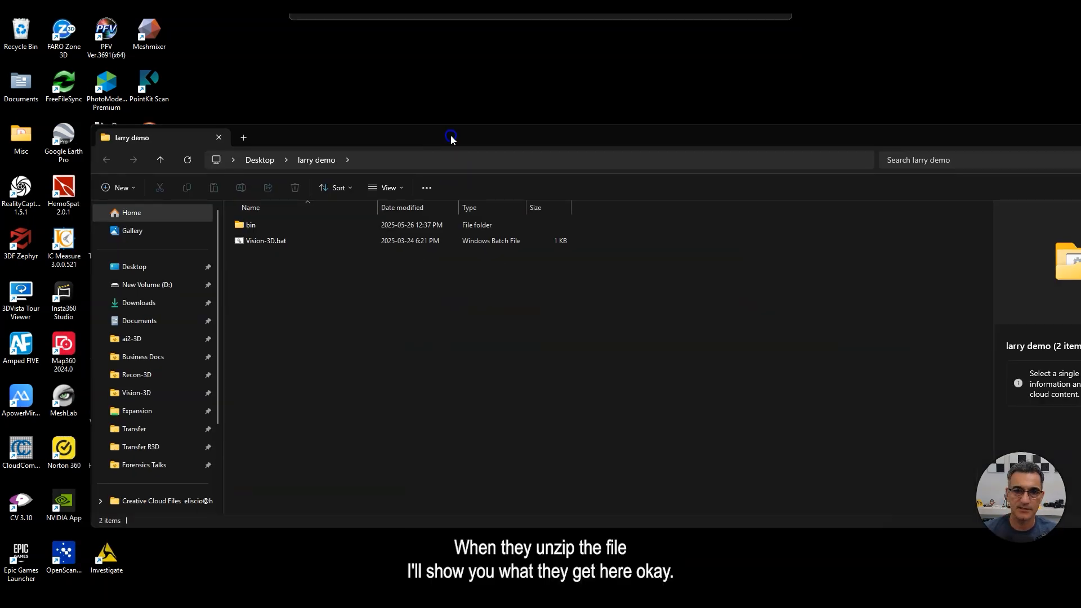
double_click(451, 140)
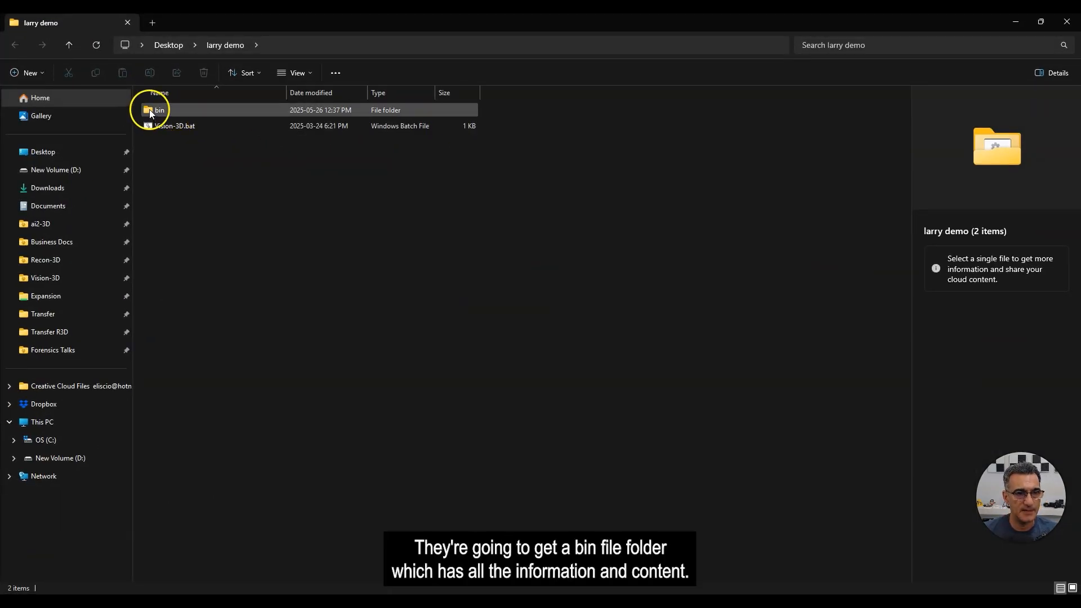
mouse_move(150, 111)
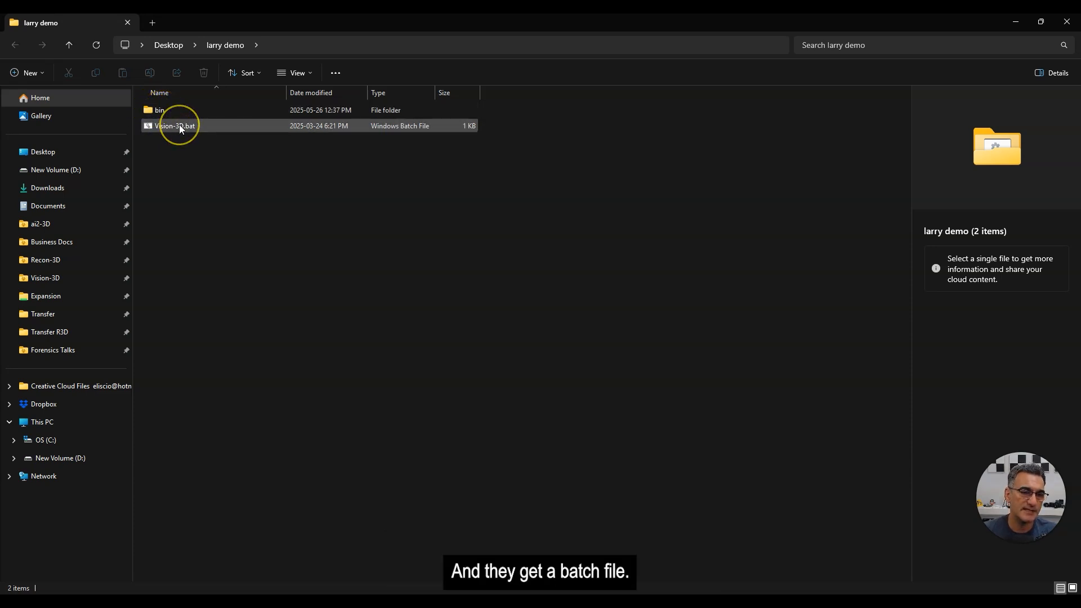
mouse_move(179, 124)
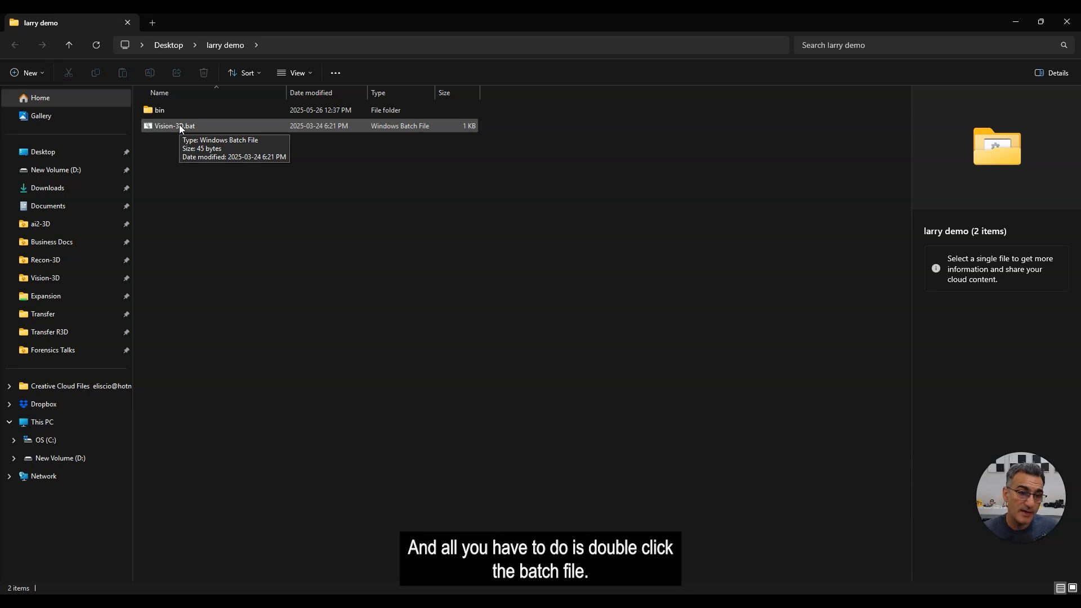
click(179, 125)
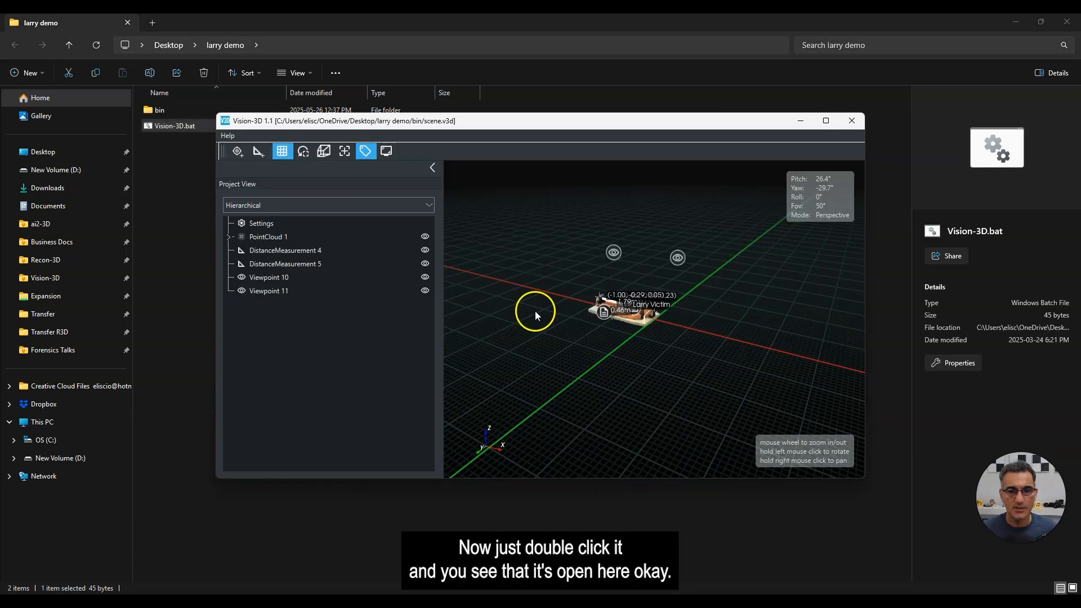
click(826, 121)
Inspect the exported body scan in the viewer and jump to the saved Viewpoint 10.
drag(538, 384, 612, 387)
scroll(579, 352, up, 5)
drag(579, 351, 616, 450)
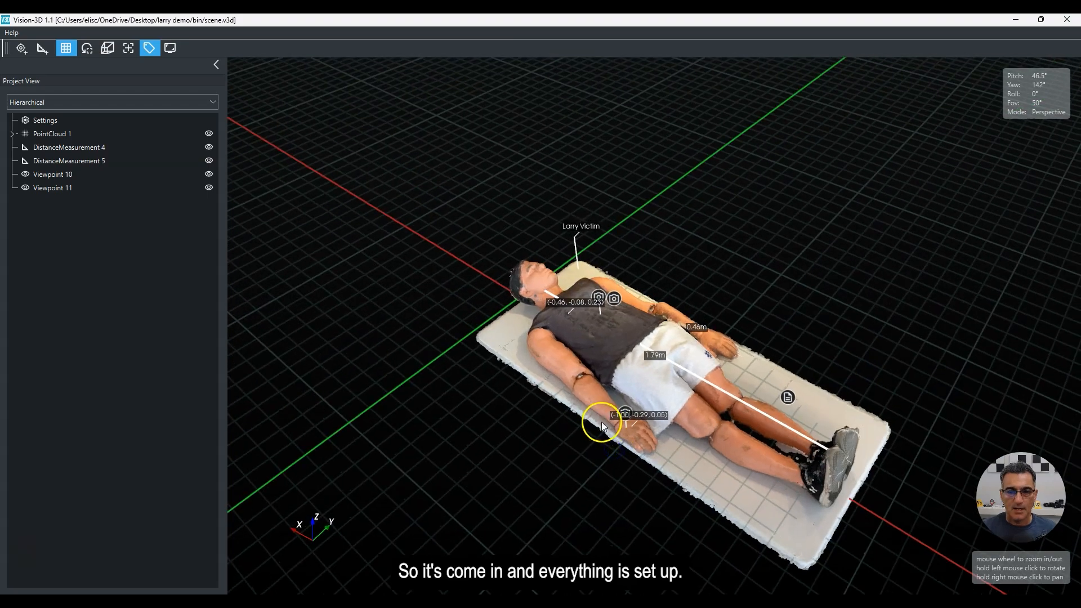
scroll(606, 425, down, 3)
double_click(425, 238)
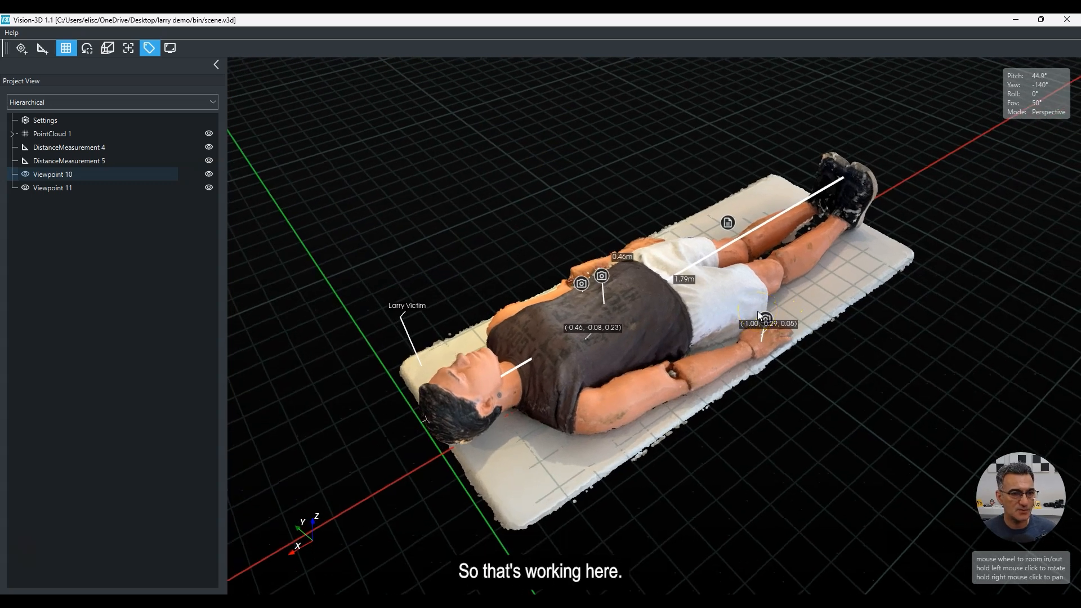
Hide DistanceMeasurement 5 and DistanceMeasurement 4, expand PointCloud 1 in the hierarchy, and show both measurements again.
click(209, 161)
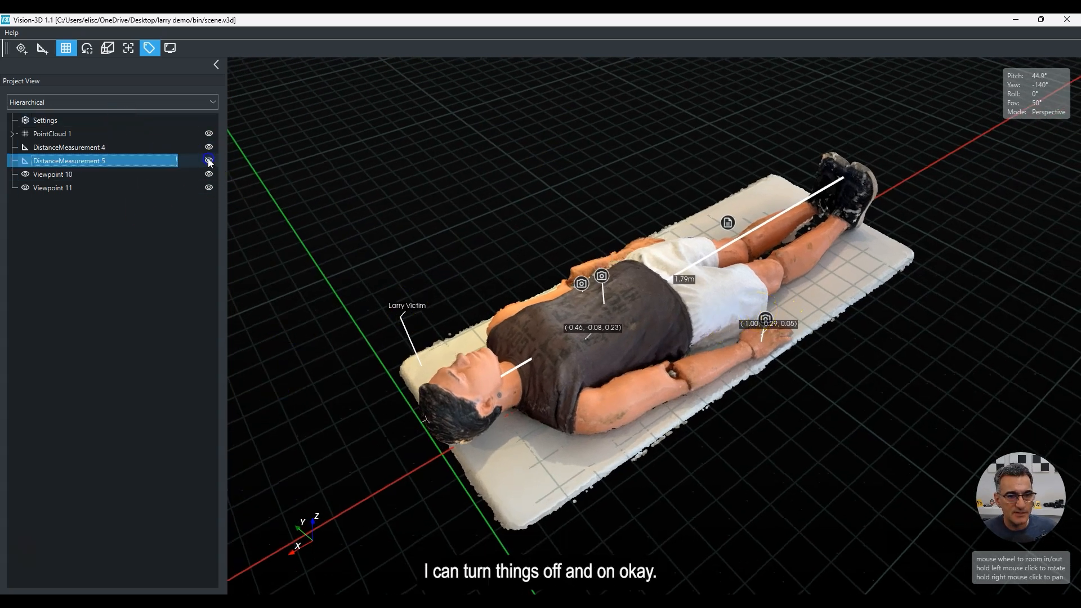
click(209, 147)
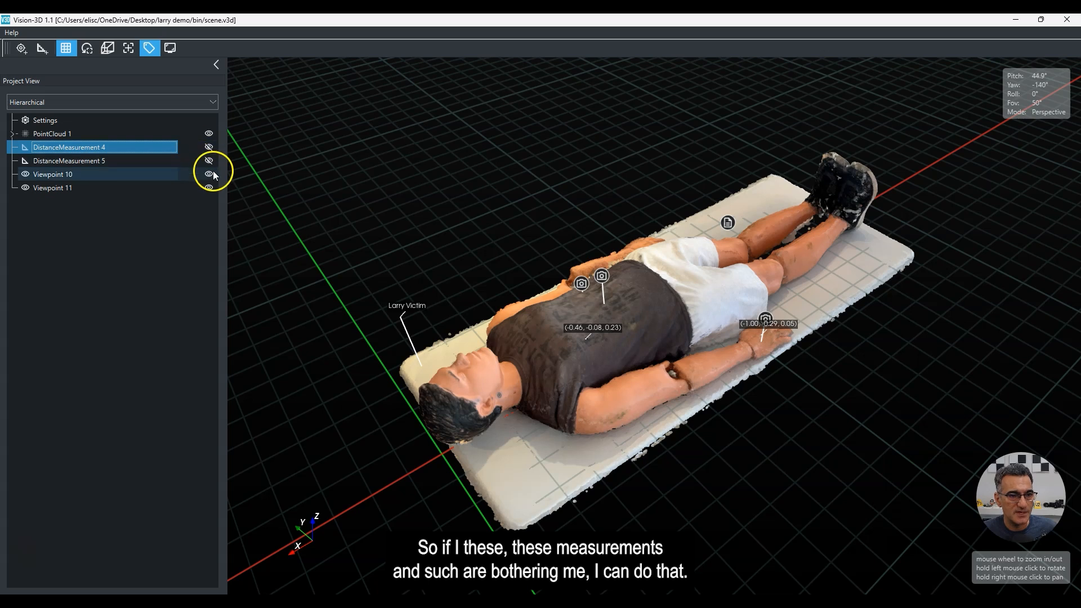
click(12, 133)
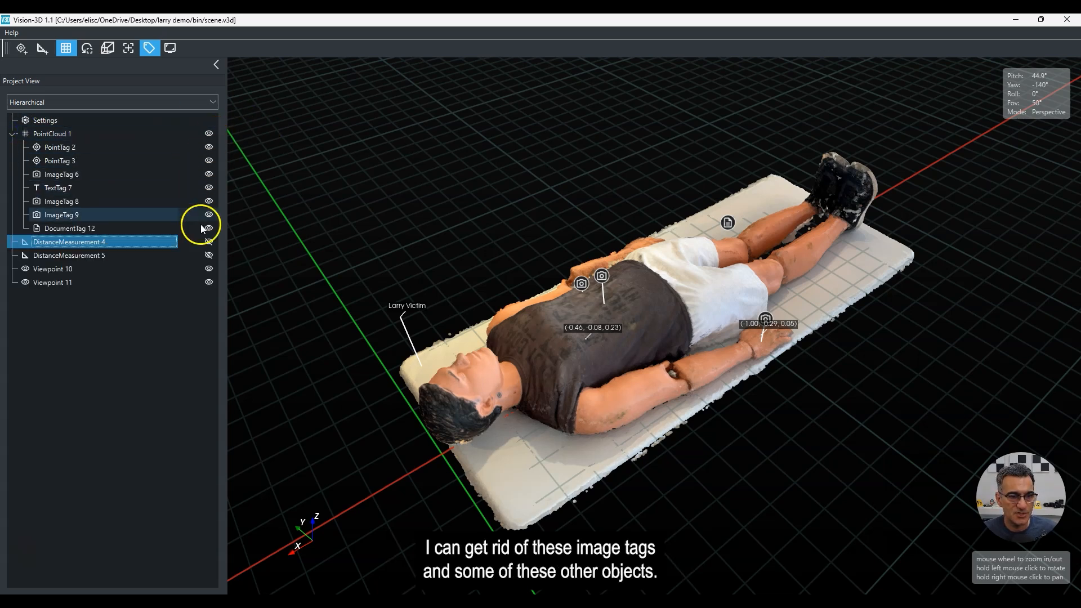
drag(628, 332, 619, 358)
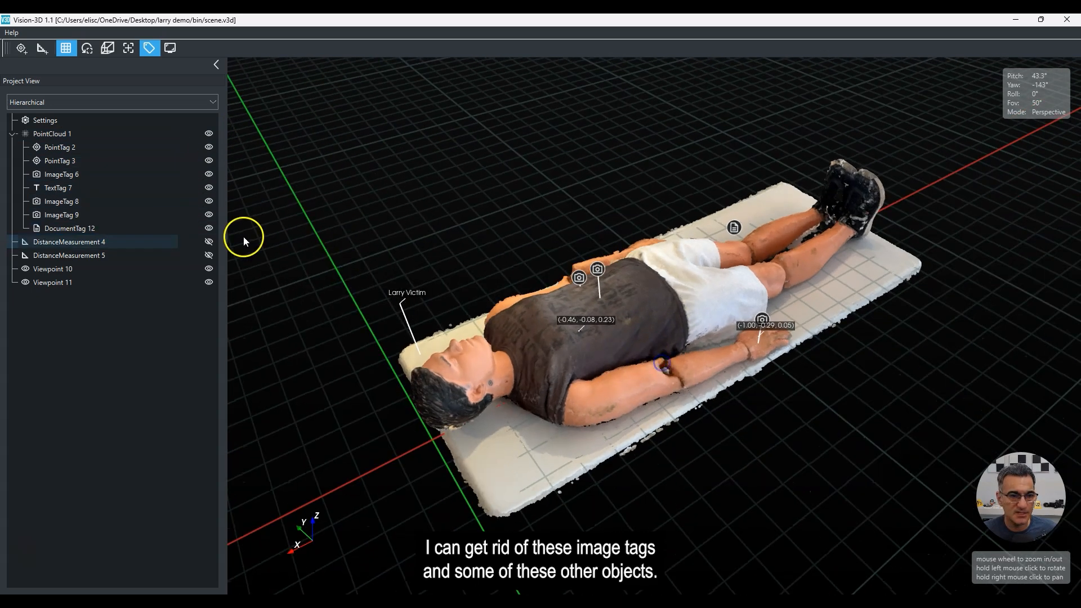
click(209, 241)
click(209, 255)
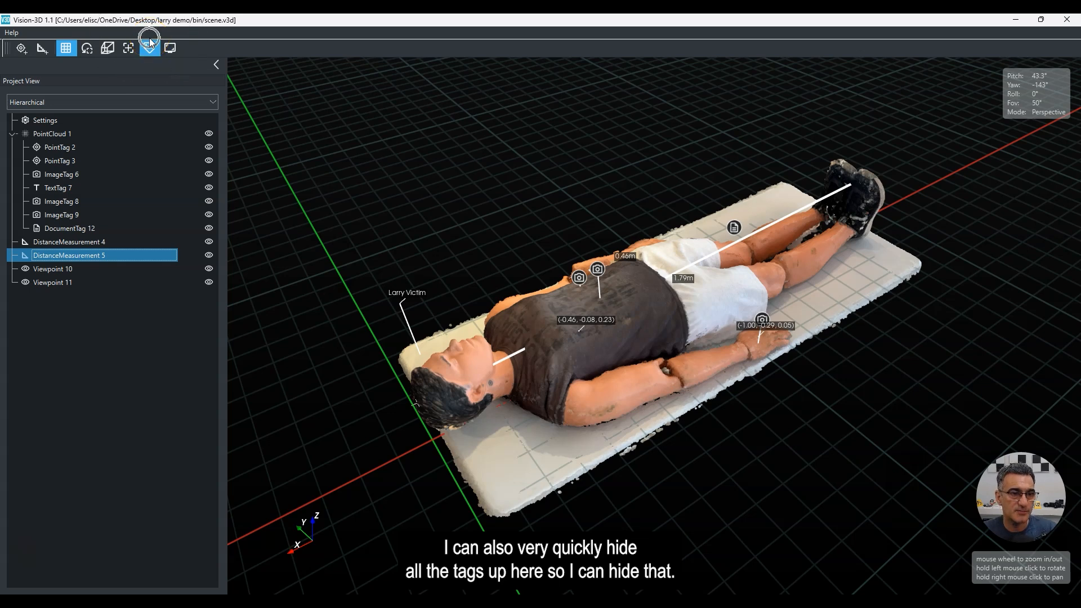
Hide all tags in the scene and collapse the Project View to enlarge the 3D view.
click(148, 48)
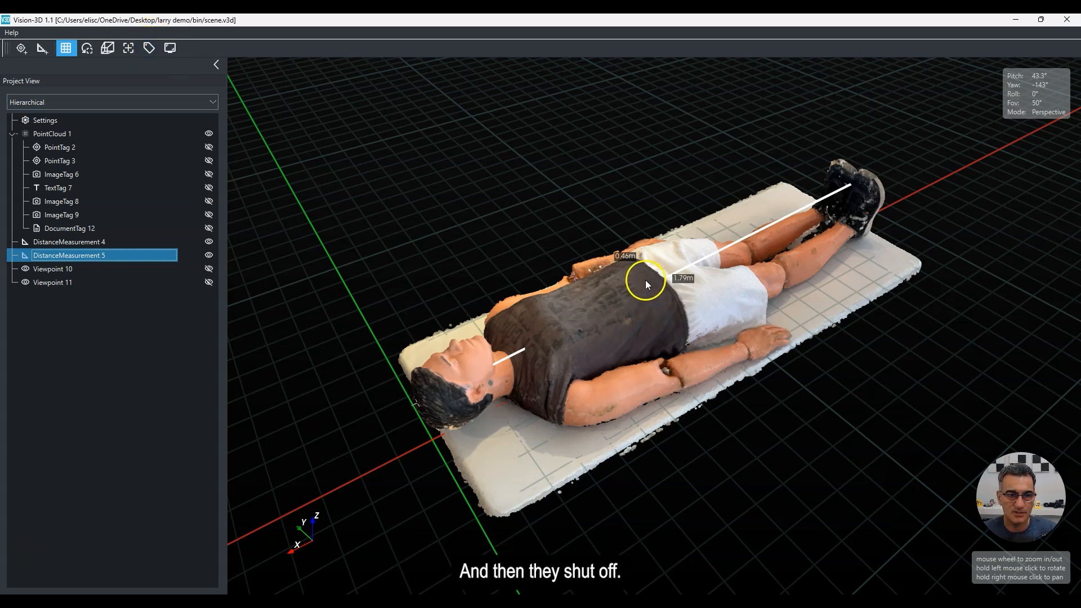
click(216, 64)
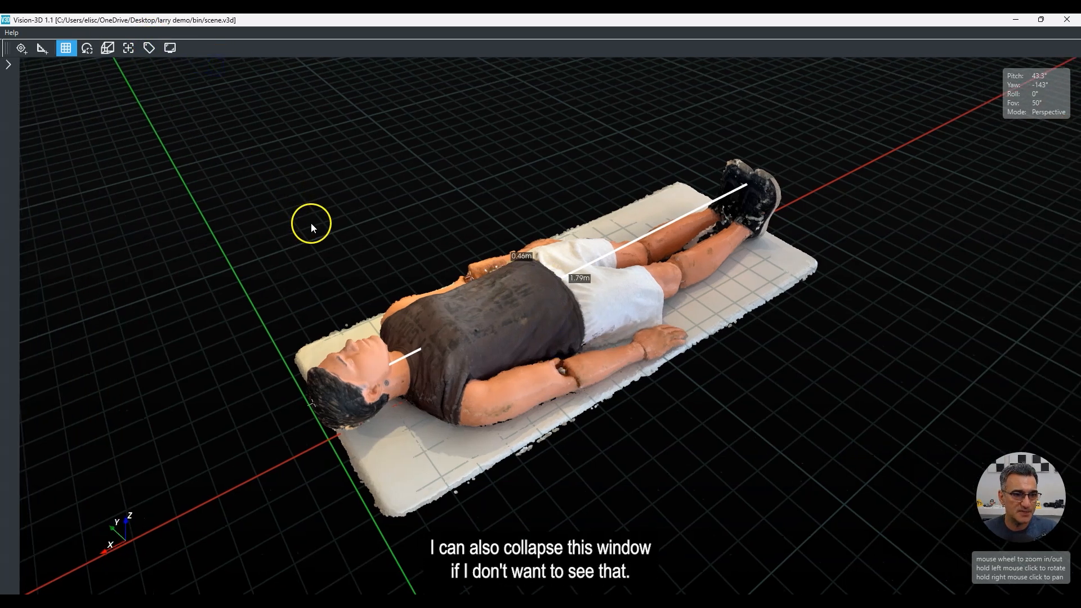
drag(582, 323, 515, 355)
scroll(486, 350, up, 2)
scroll(486, 350, down, 2)
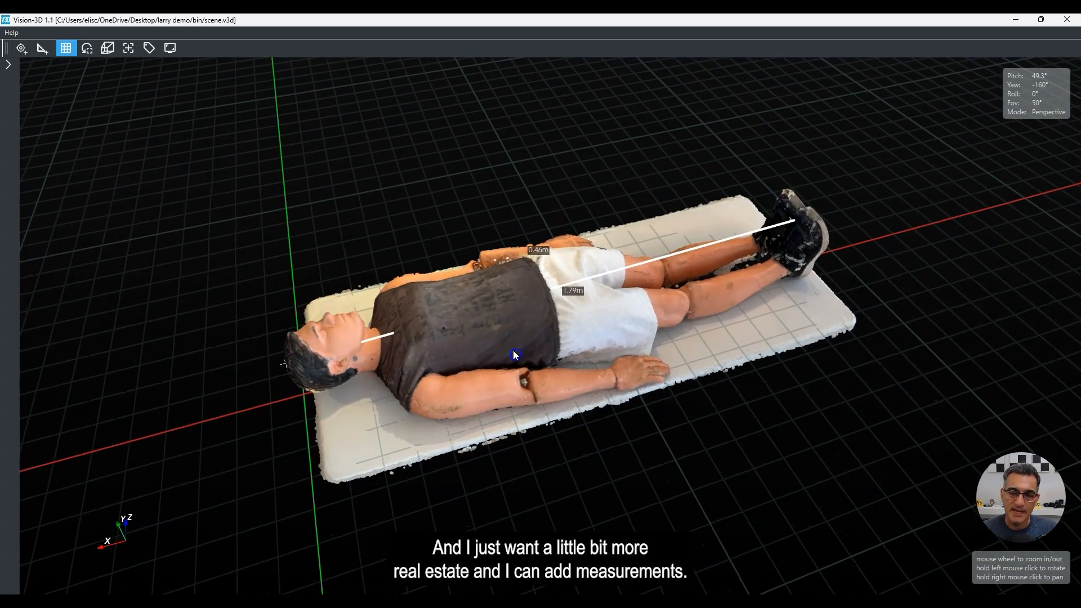
Add two point coordinate tags, one on the table beside the shoulder and one on the far lower leg.
click(22, 51)
click(371, 429)
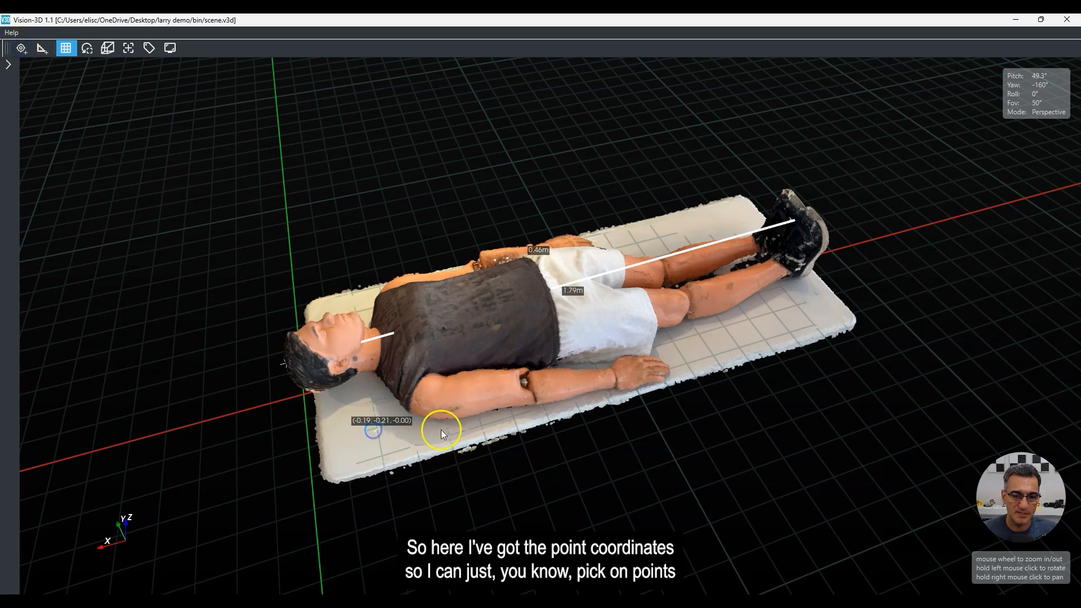
click(22, 48)
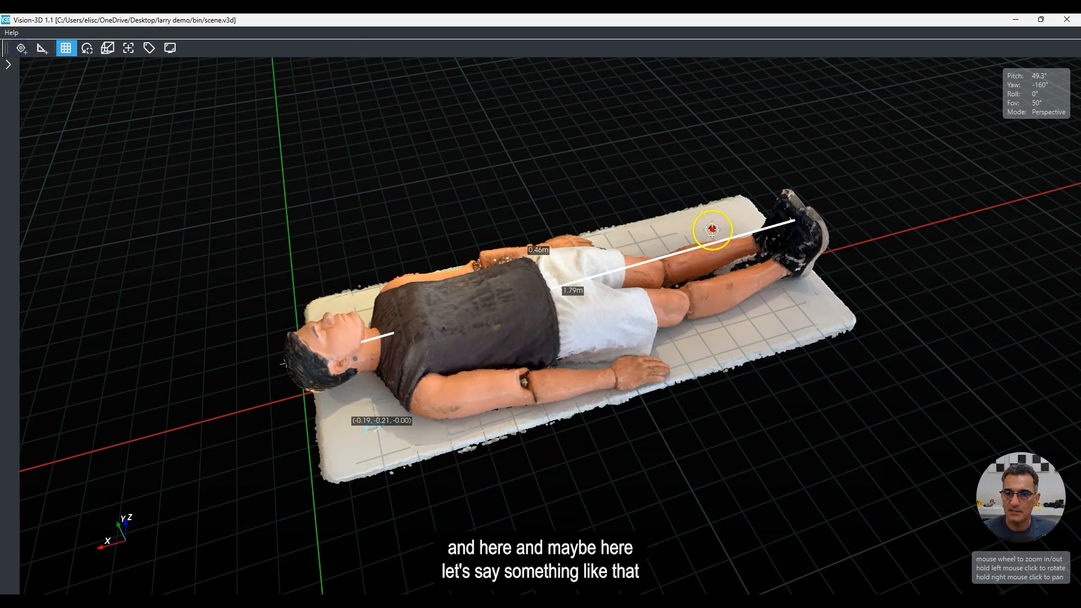
click(718, 254)
drag(746, 363, 665, 356)
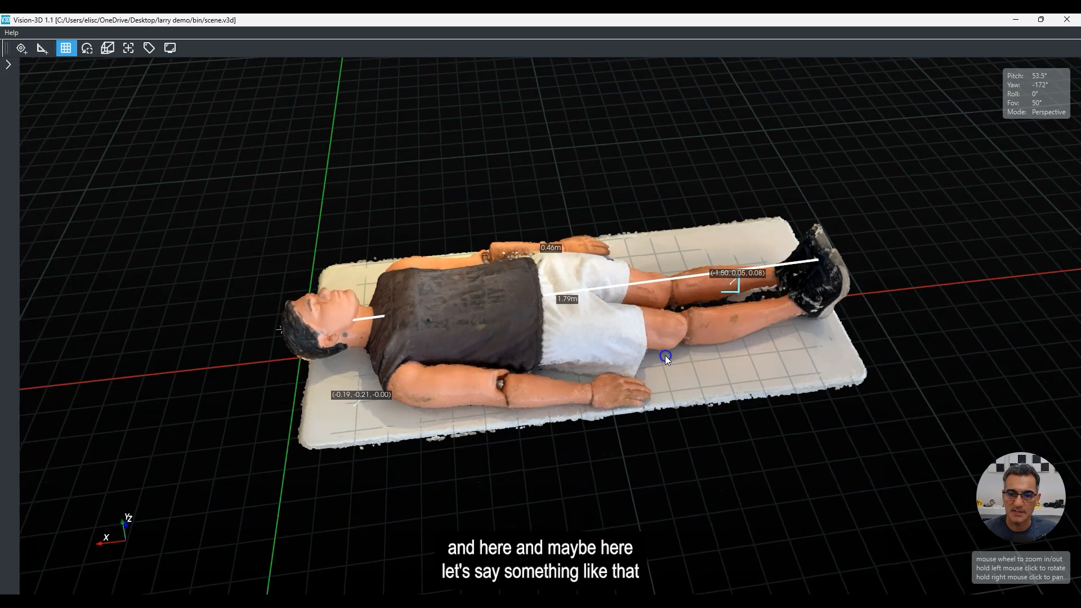
Add a distance measurement along the table's near edge, from beside the shoulder to near the feet.
click(40, 48)
click(388, 419)
click(829, 370)
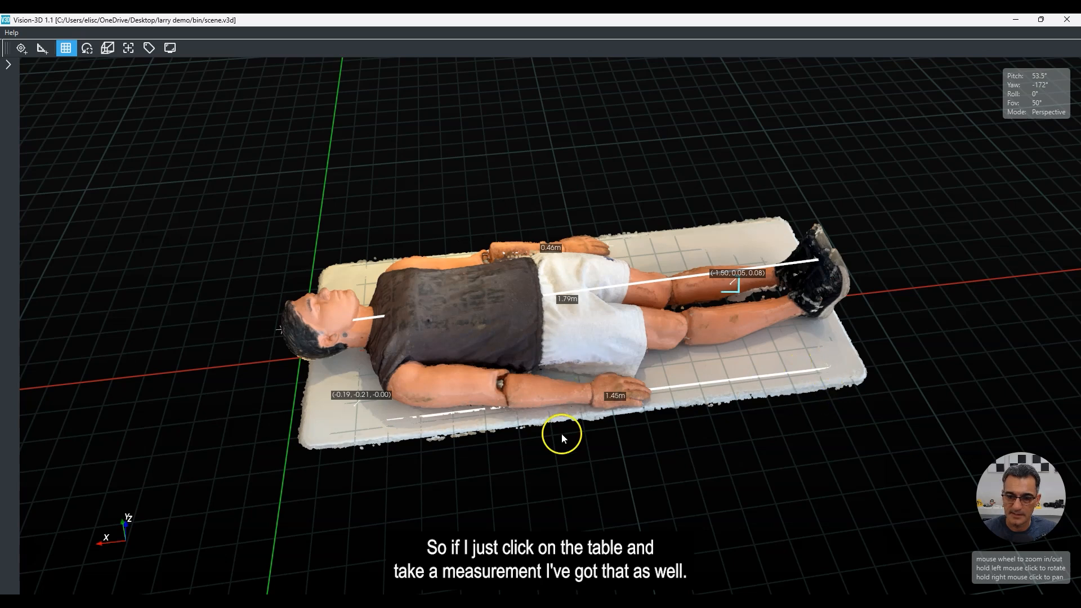
drag(608, 402, 555, 417)
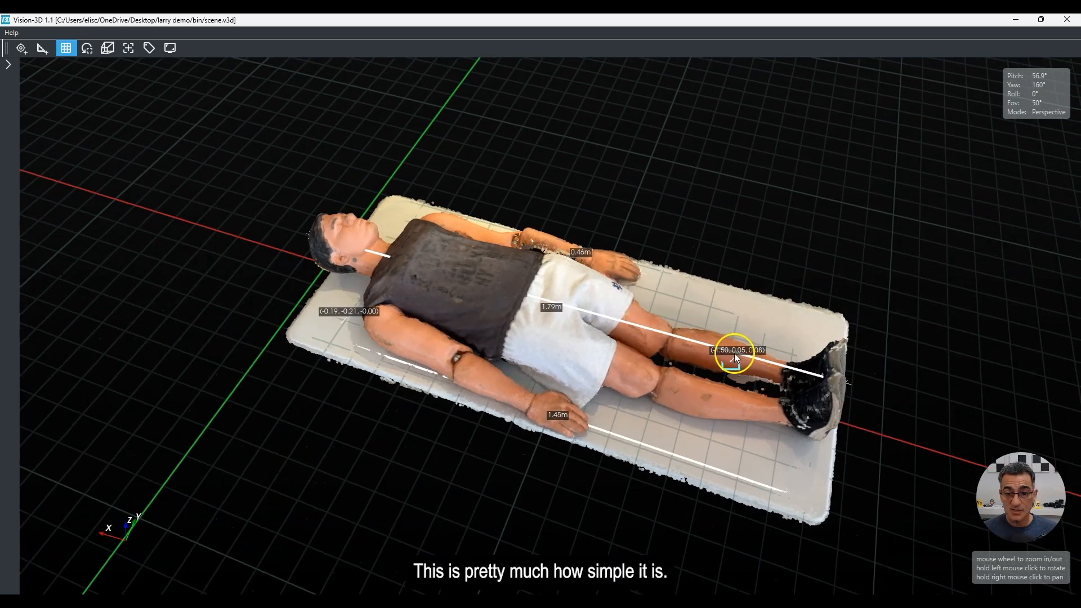
scroll(732, 353, up, 3)
right_drag(654, 360, 604, 323)
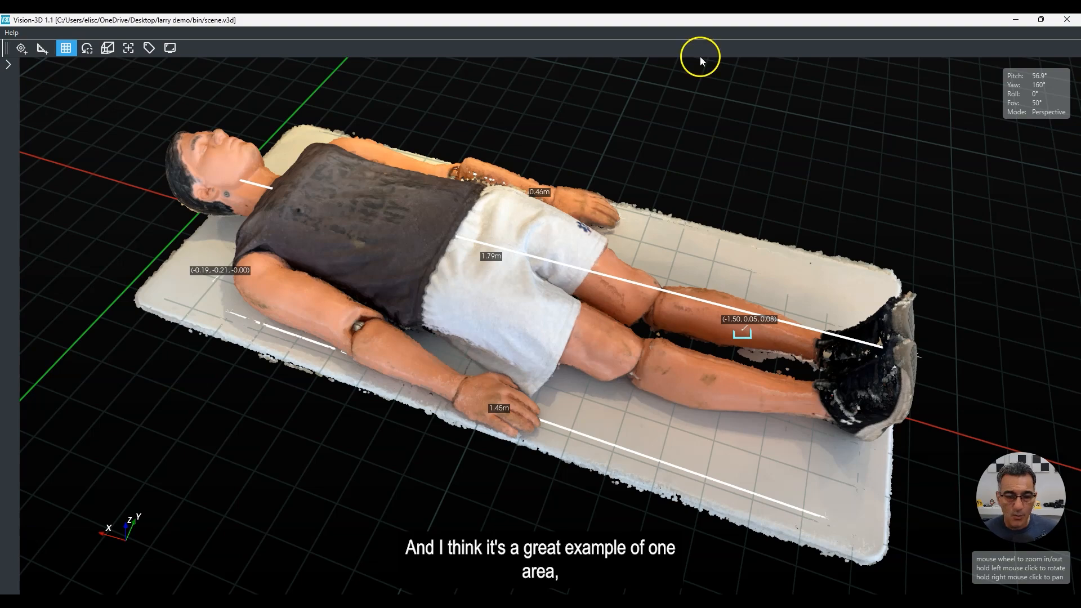
drag(539, 365, 499, 387)
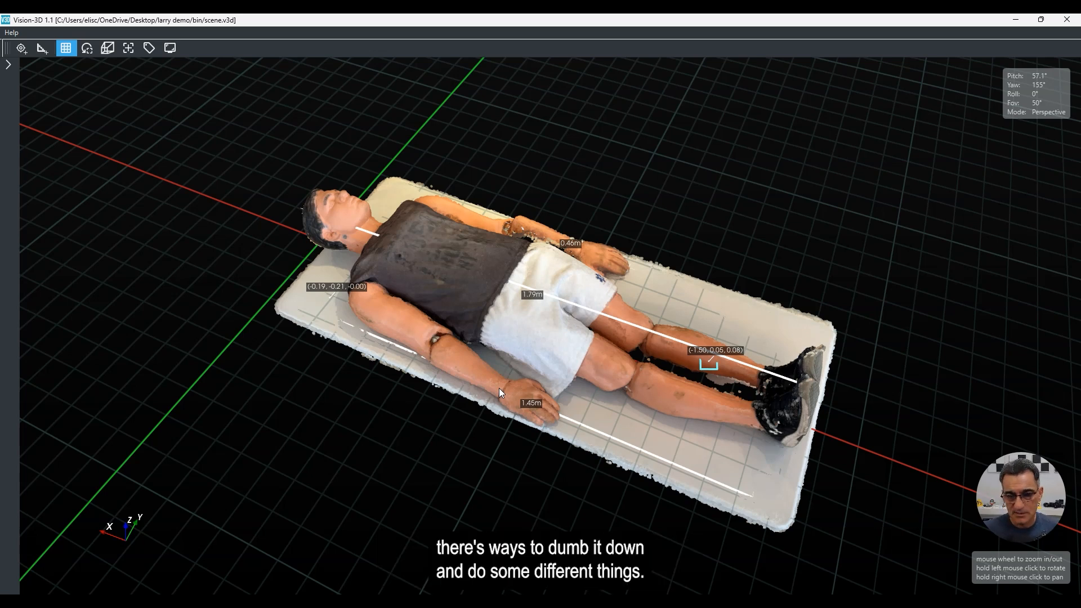
drag(566, 339, 453, 337)
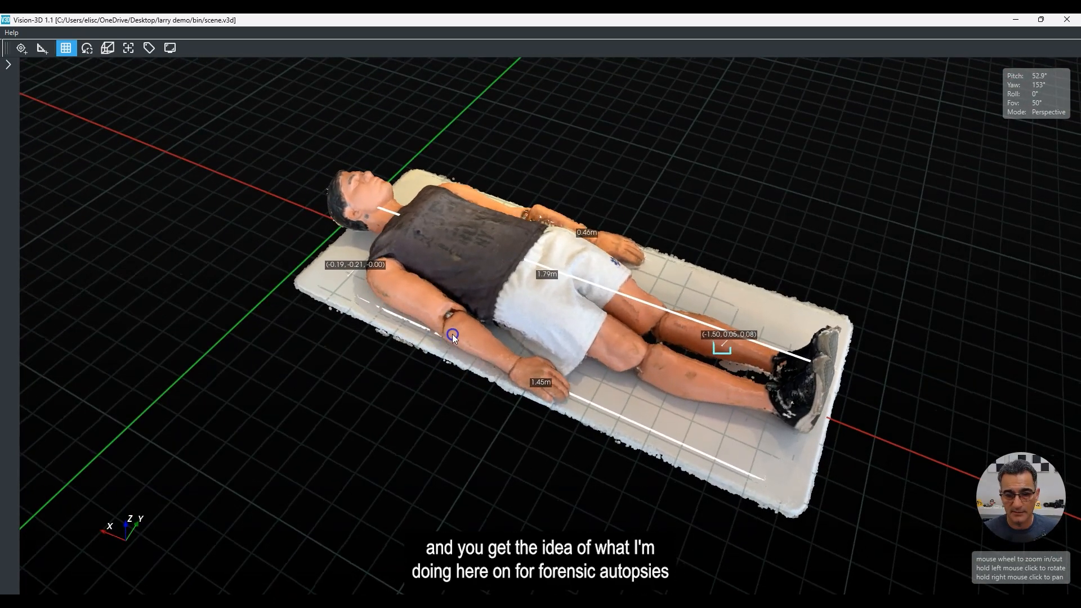